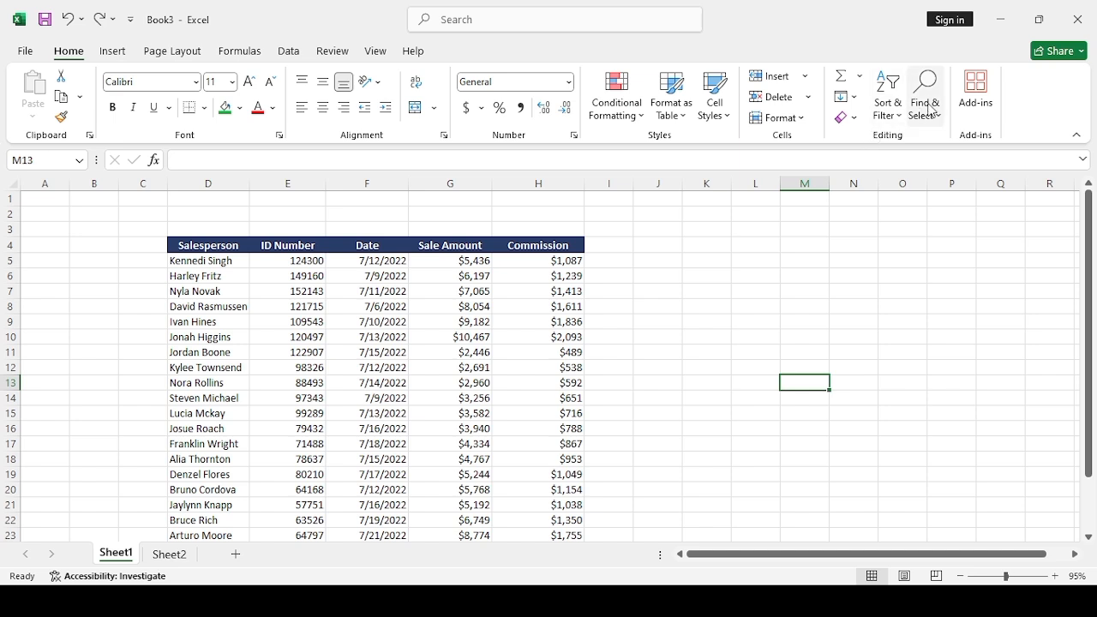
Step: Use Find to locate the salesperson entry in cell D8
left_click(930, 109)
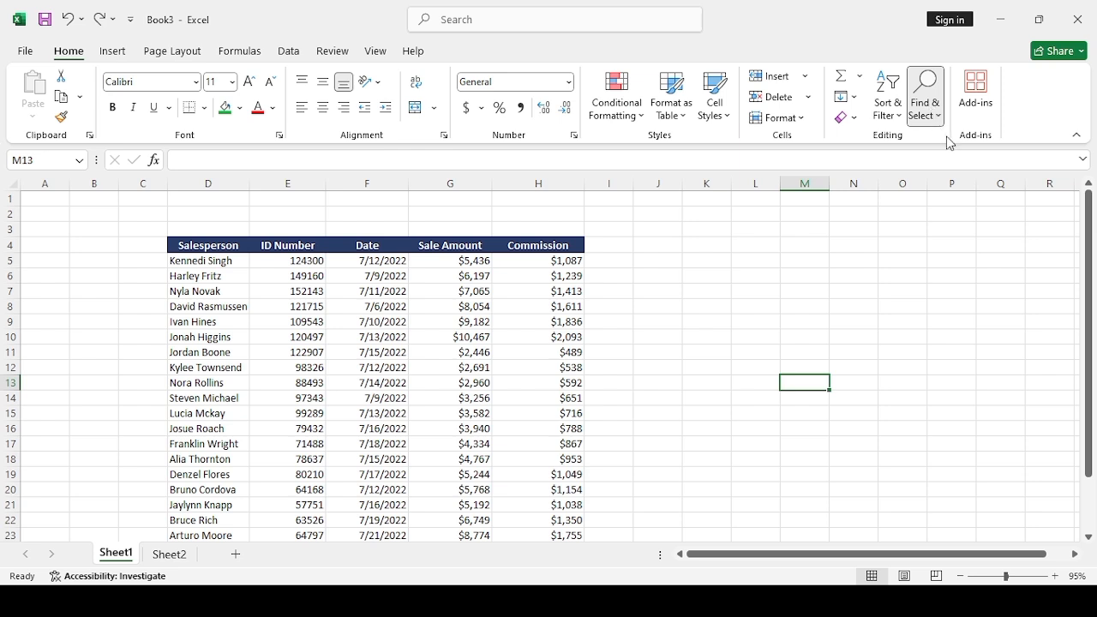
left_click(947, 137)
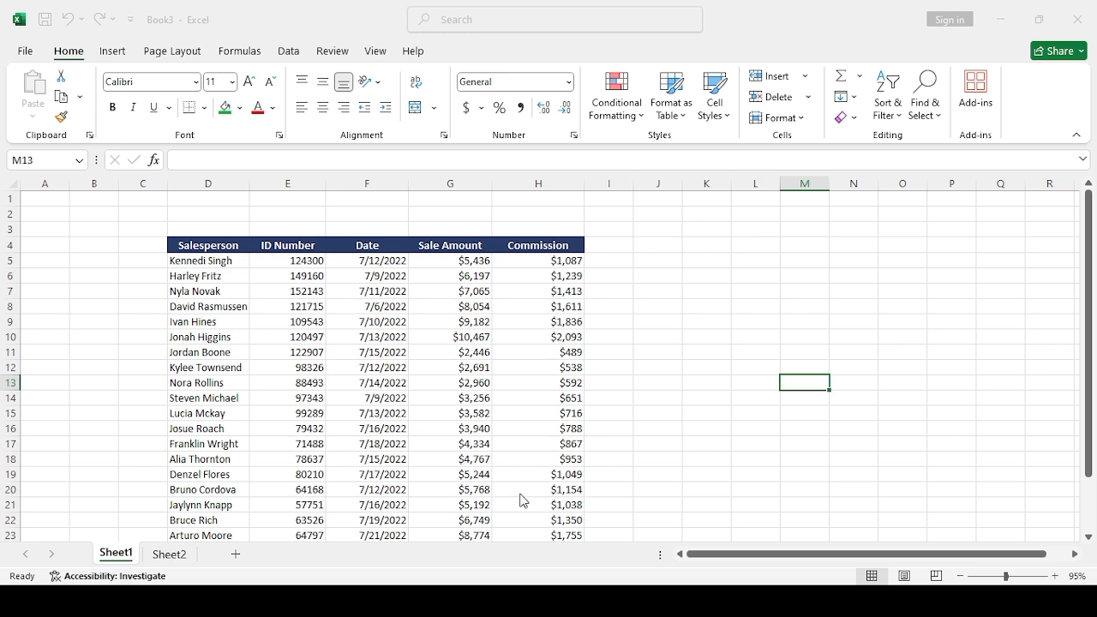
left_click(207, 307)
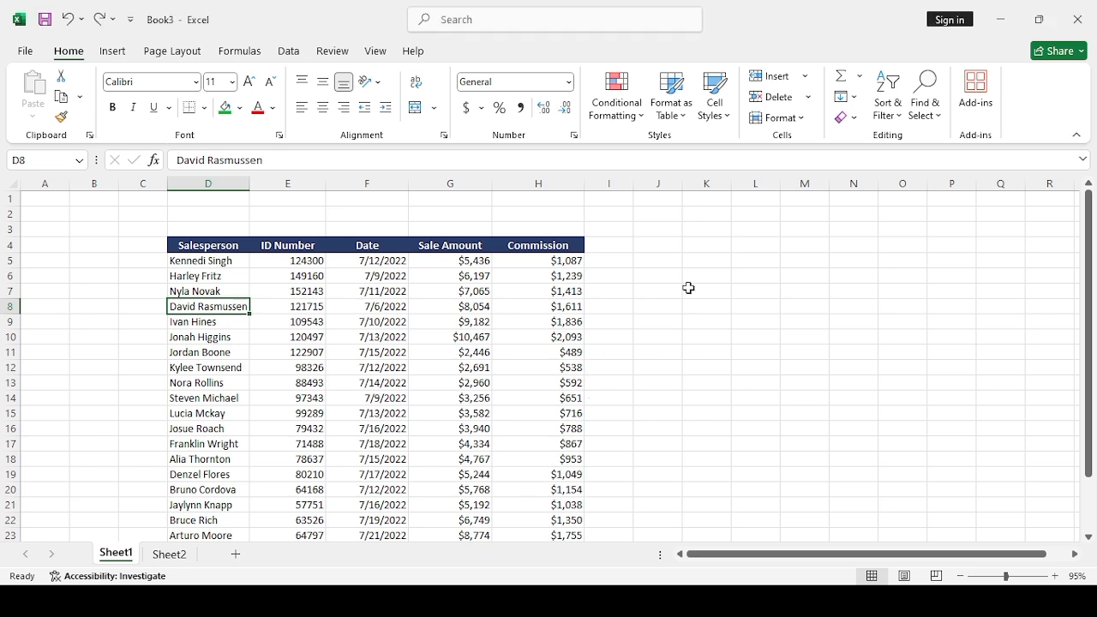
Step: Use Find and Replace to change the salesperson's first name in cell D8
left_click(926, 118)
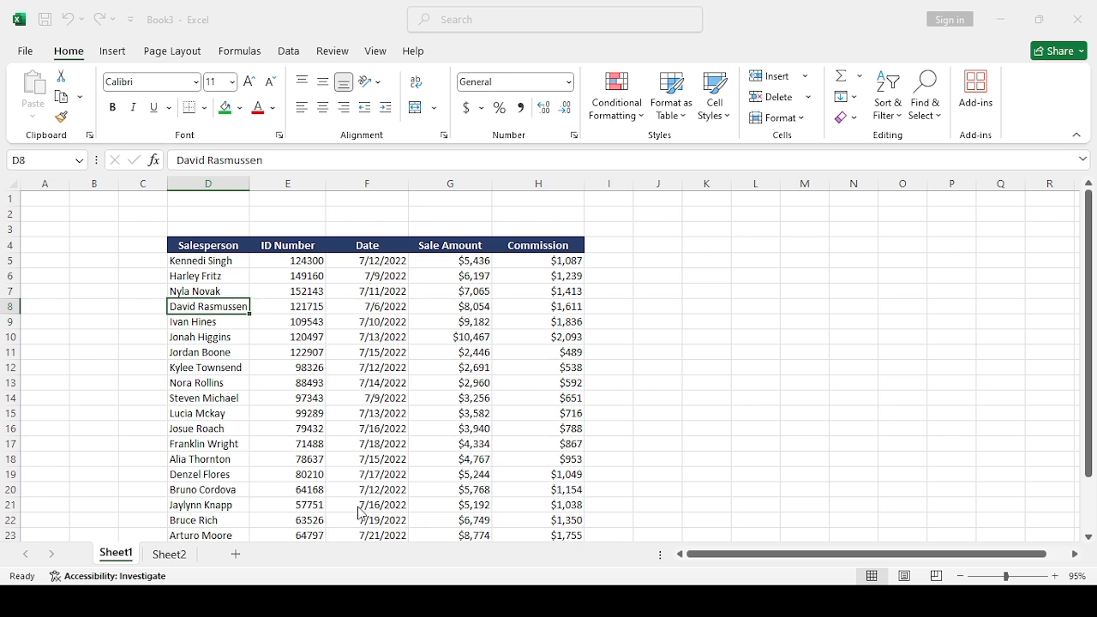
left_click(301, 504)
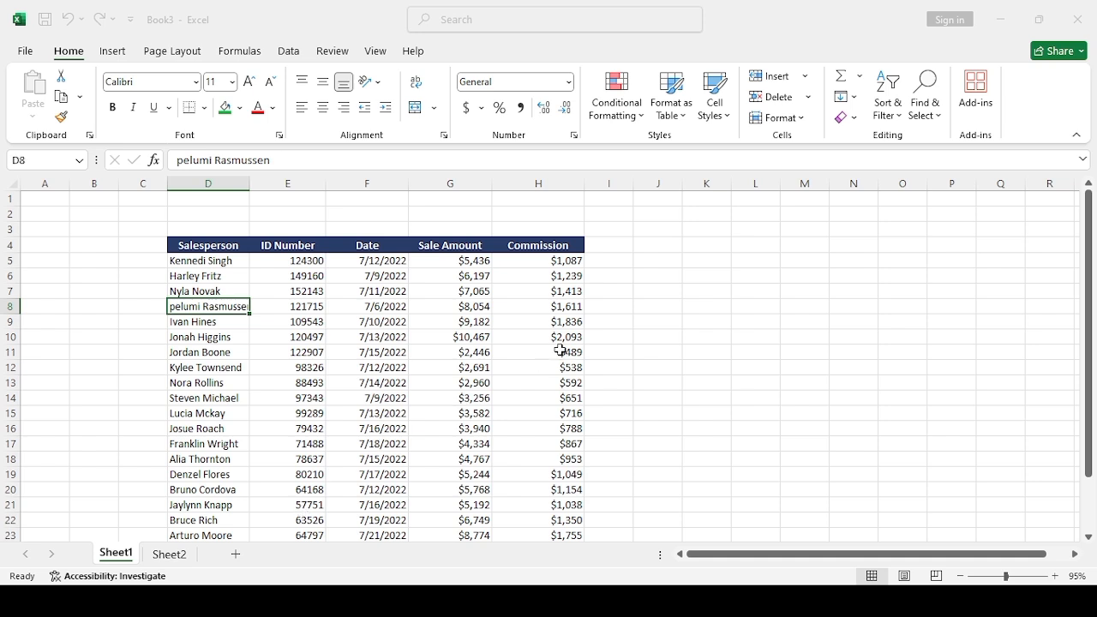
left_click(585, 383)
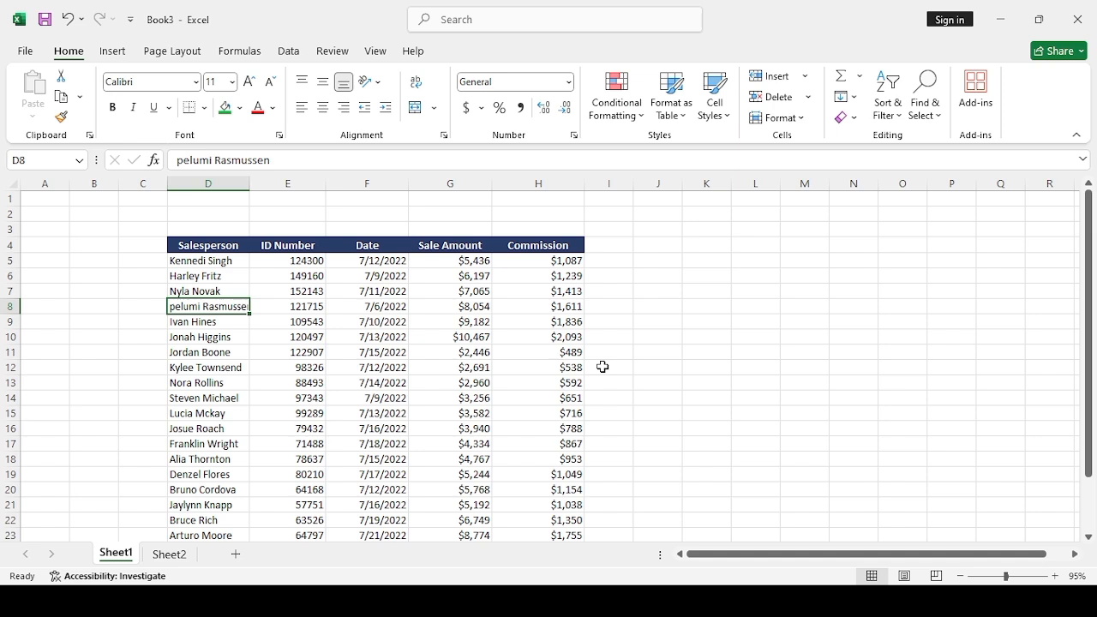
Step: Start a shortcut list beside the sales table with "CTRL A" in K6 and "HIGHLIGHT" in L6
left_click(692, 276)
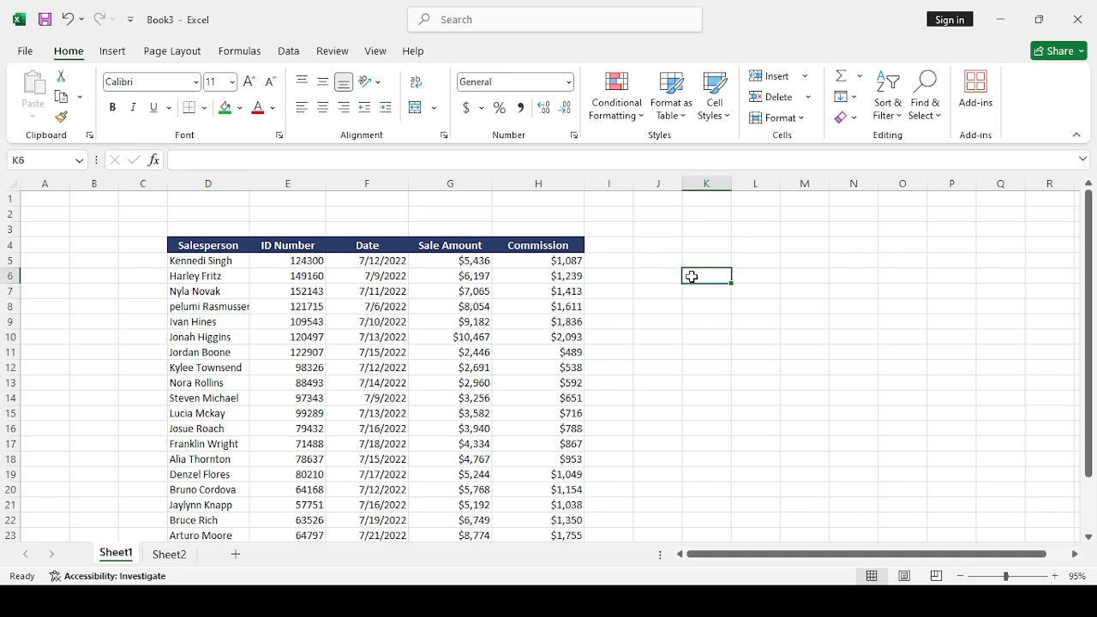
type("CTR")
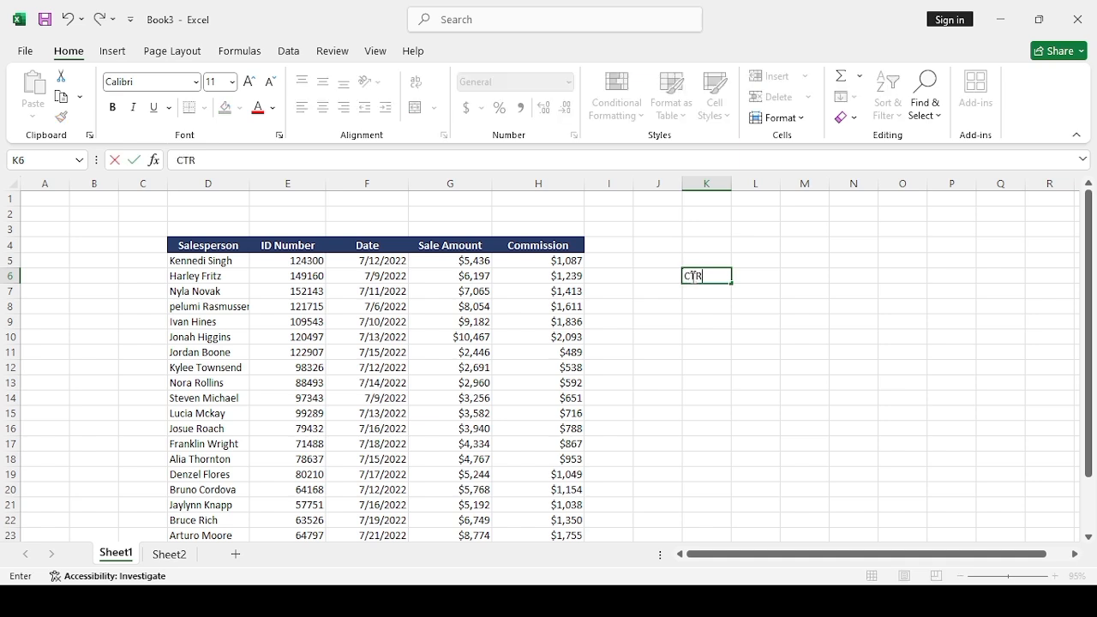
type("L A")
key("Tab")
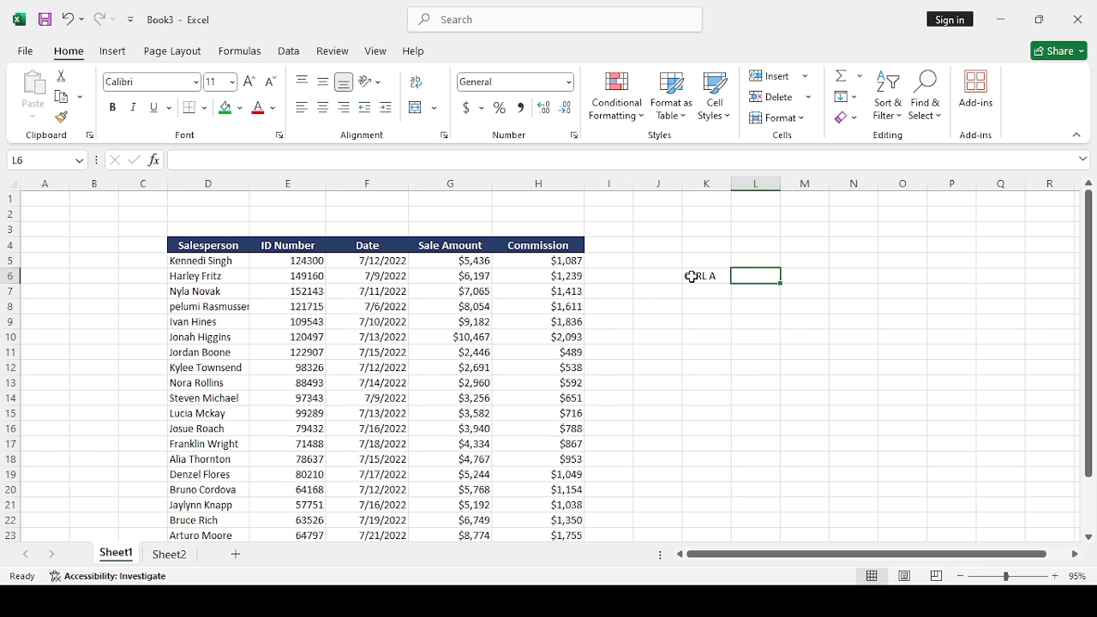
type("HIH")
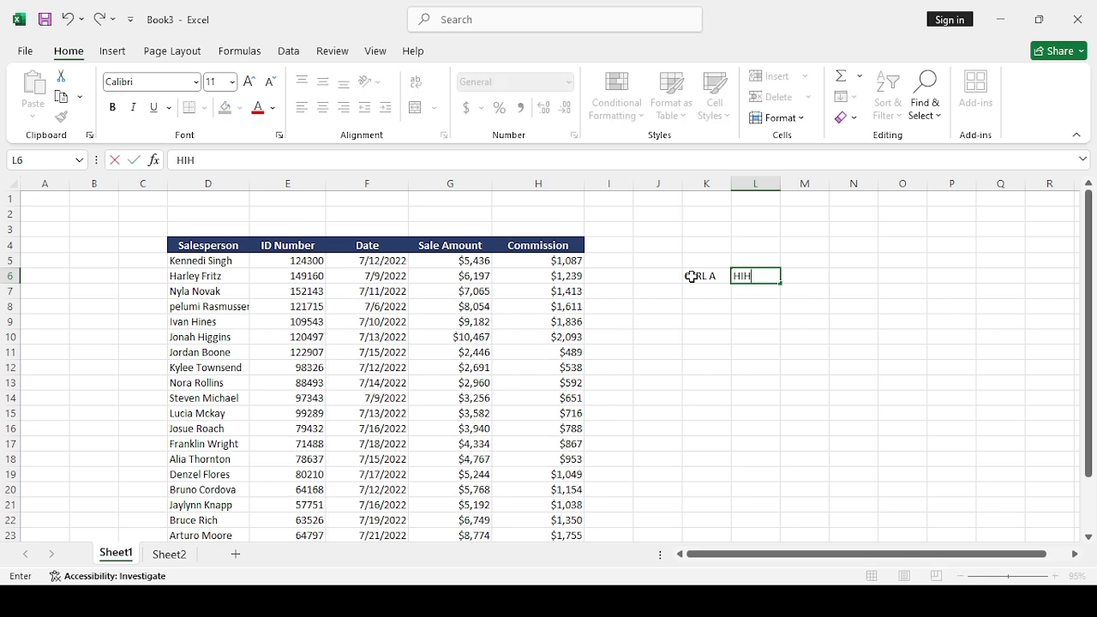
key("BackSpace")
type("GH;IGHT")
key("BackSpace")
key("BackSpace")
key("BackSpace")
key("BackSpace")
key("BackSpace")
type("LIGHT")
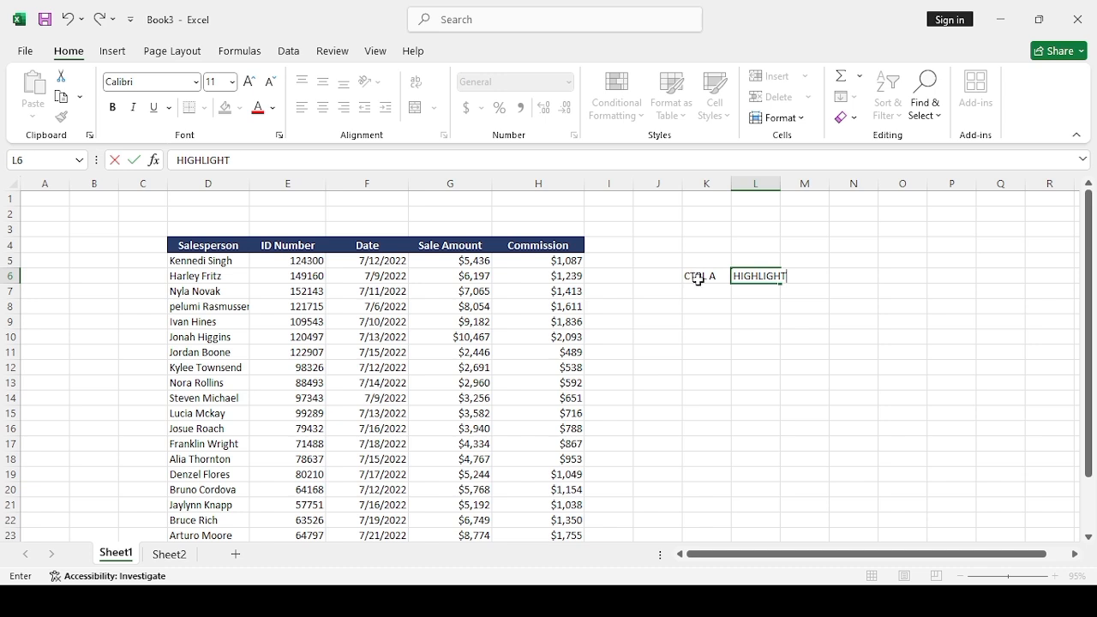
left_click(755, 306)
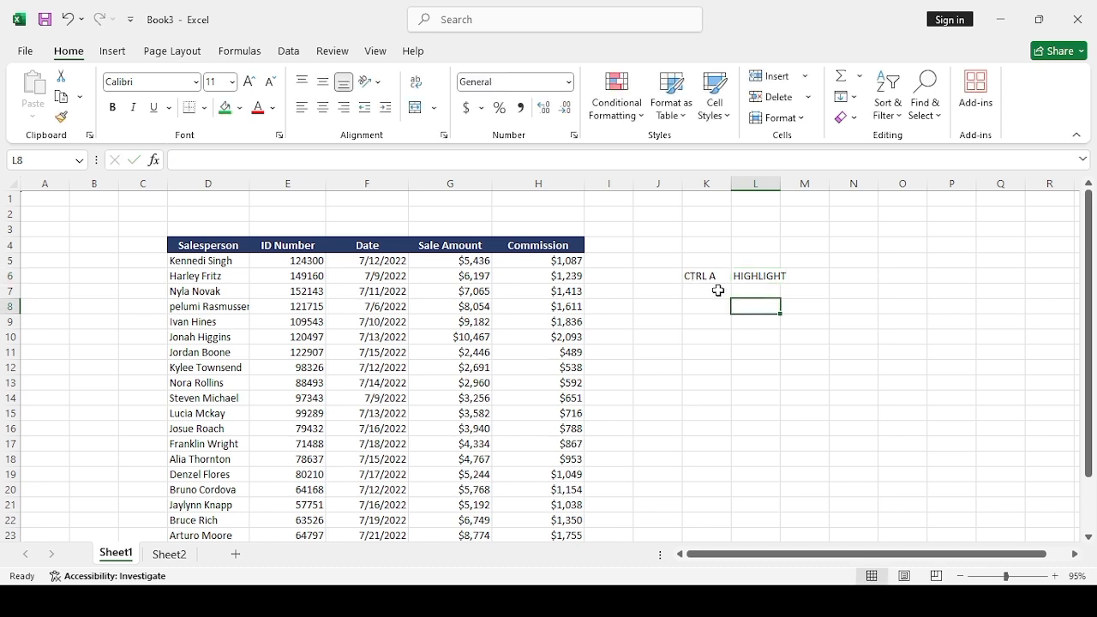
Step: Add the copy shortcut to the list, with "CTRL C" in K7 and "COPY" in L7
left_click(718, 291)
type("VTRL")
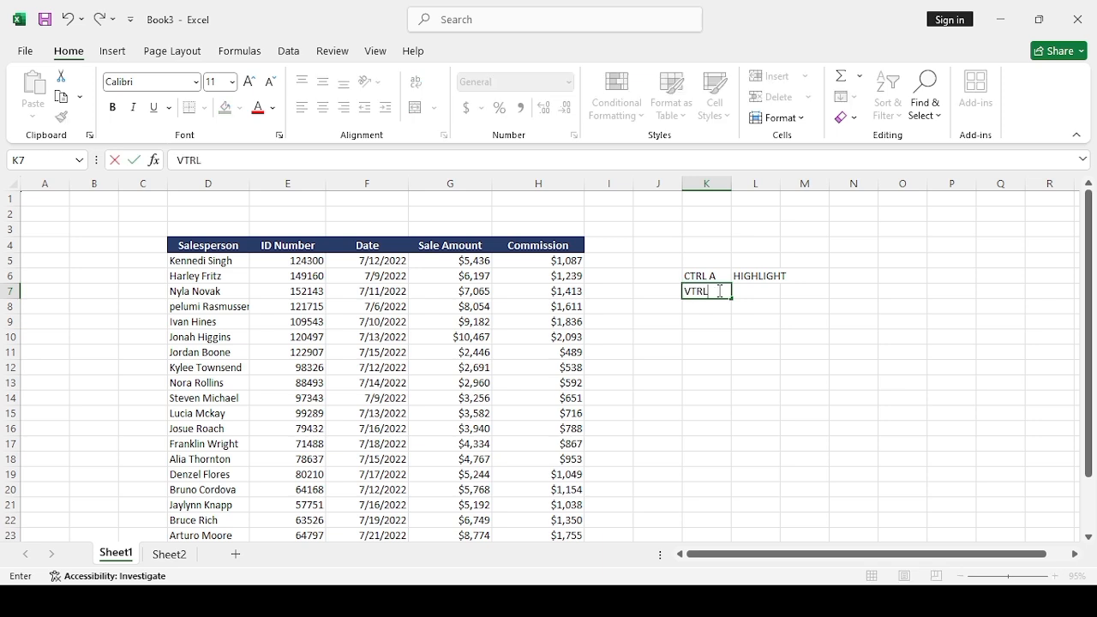
key("BackSpace")
key("BackSpace")
key("BackSpace")
key("BackSpace")
type("CTRL C")
key("Tab")
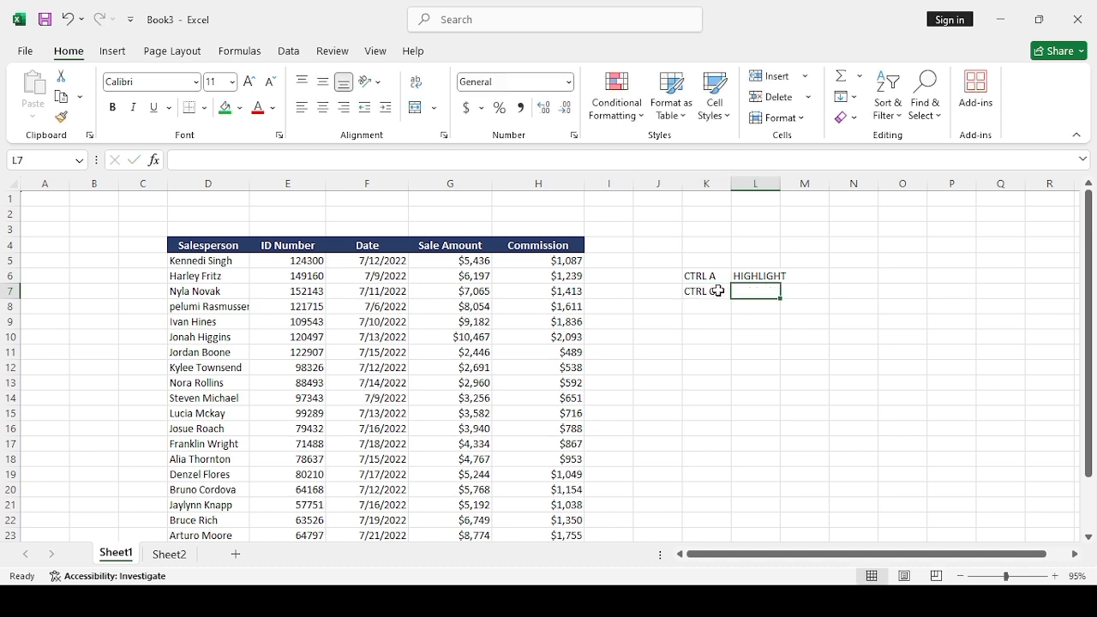
type("COPY")
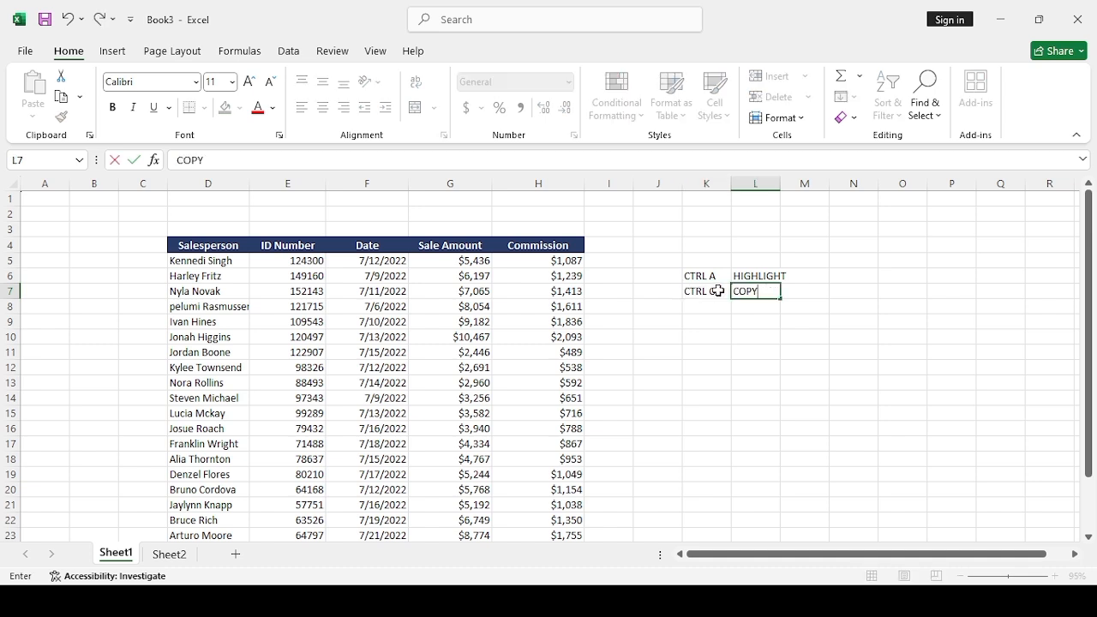
key("Return")
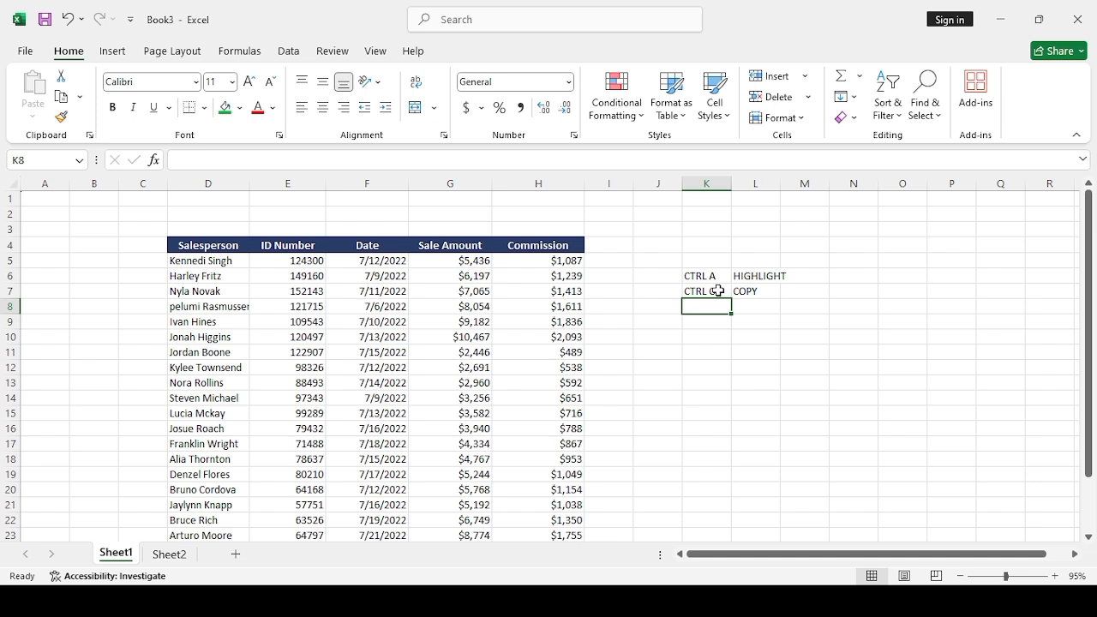
Step: Add the paste shortcut to the list, with "CTRL V" in K8 and "PASTE" in L8
type("CTRL")
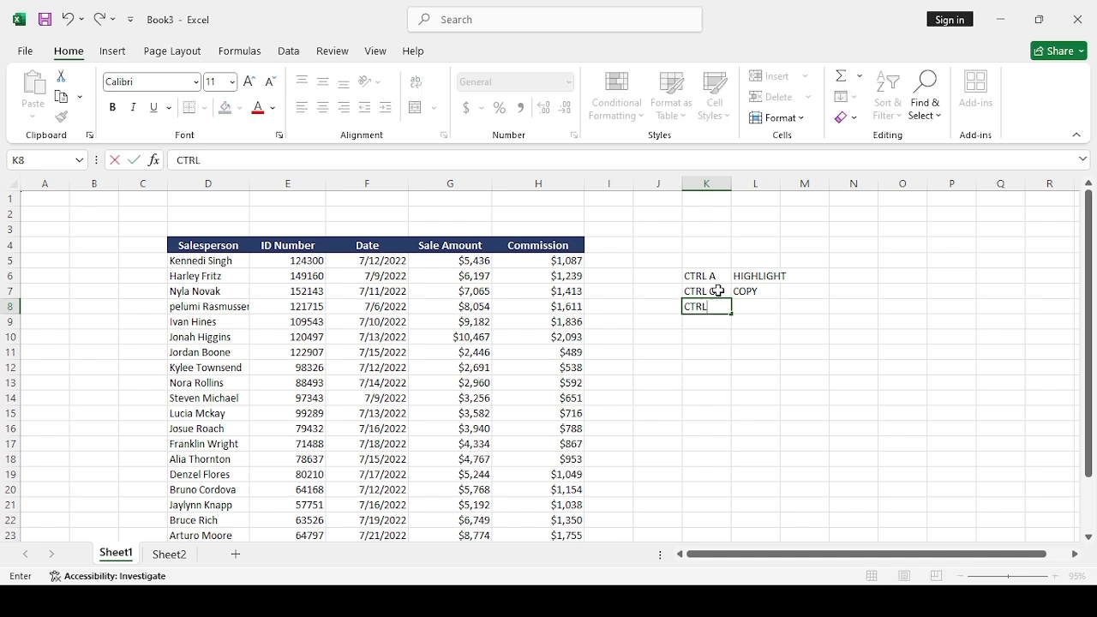
type("  V")
key("Tab")
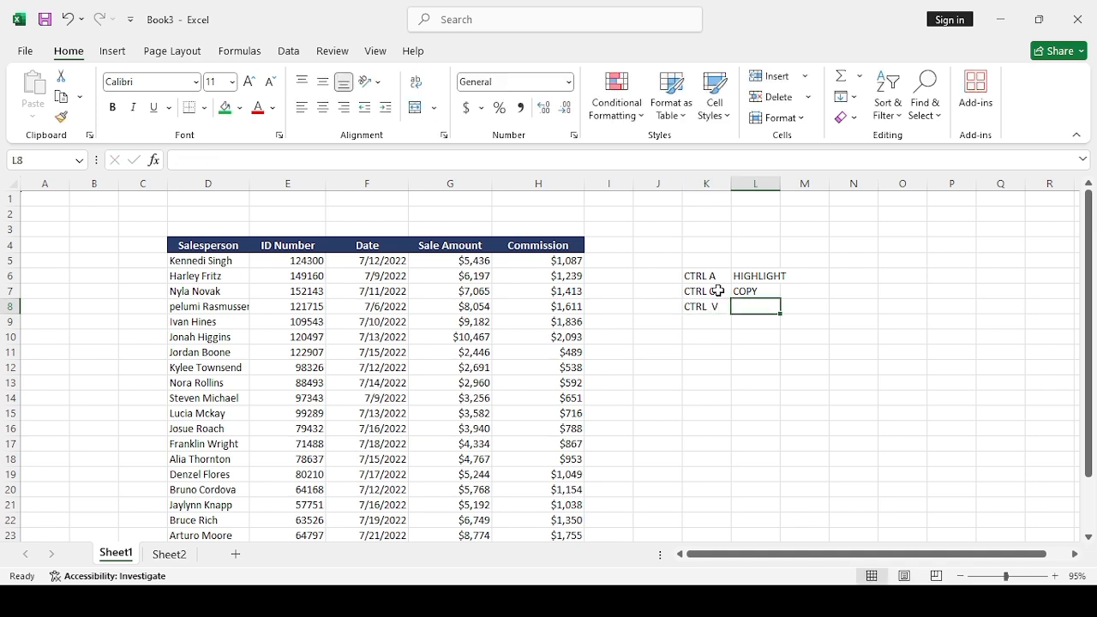
type("PQ")
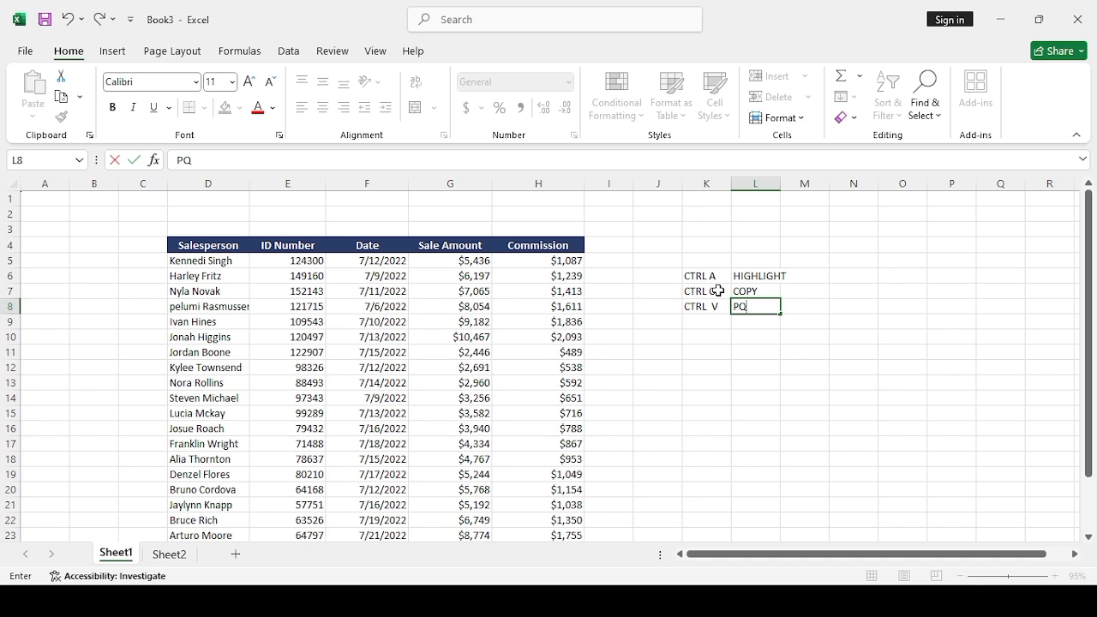
type("ST")
key("BackSpace")
key("BackSpace")
key("BackSpace")
type("ASTE")
key("Return")
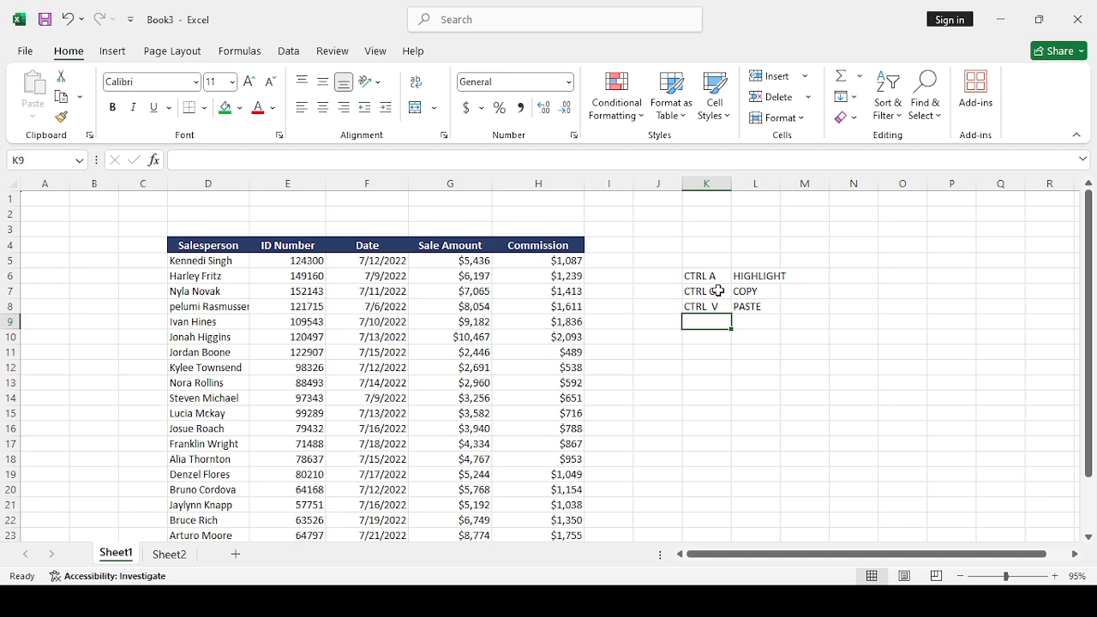
Step: Add the find shortcut to the list, with "CTRL F" in K9 and "FIND" in L9
type("CTRL")
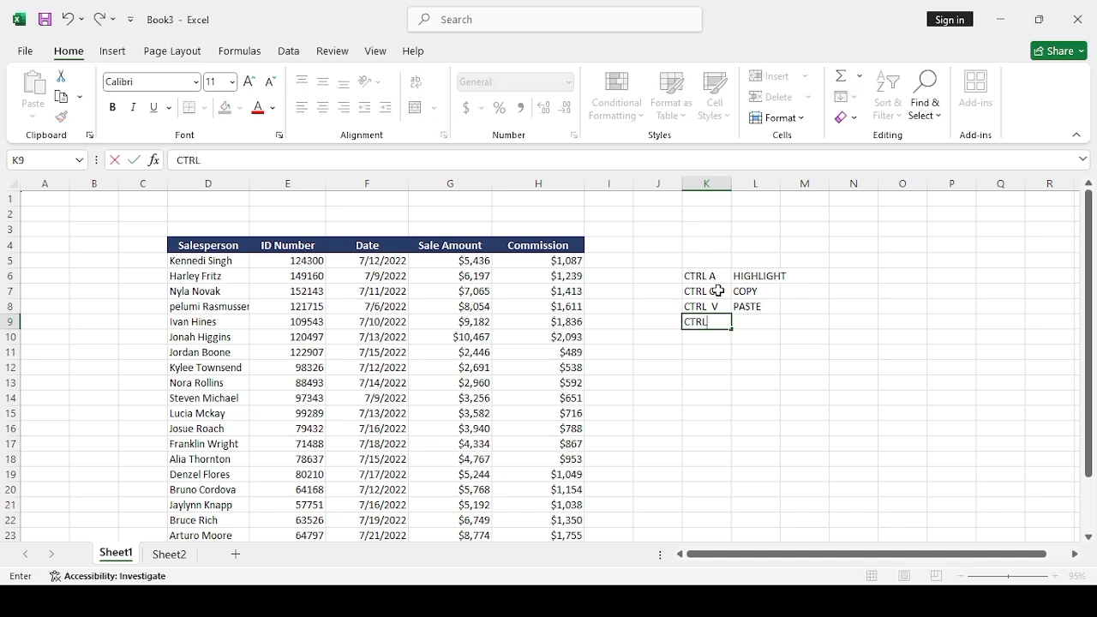
key("Tab")
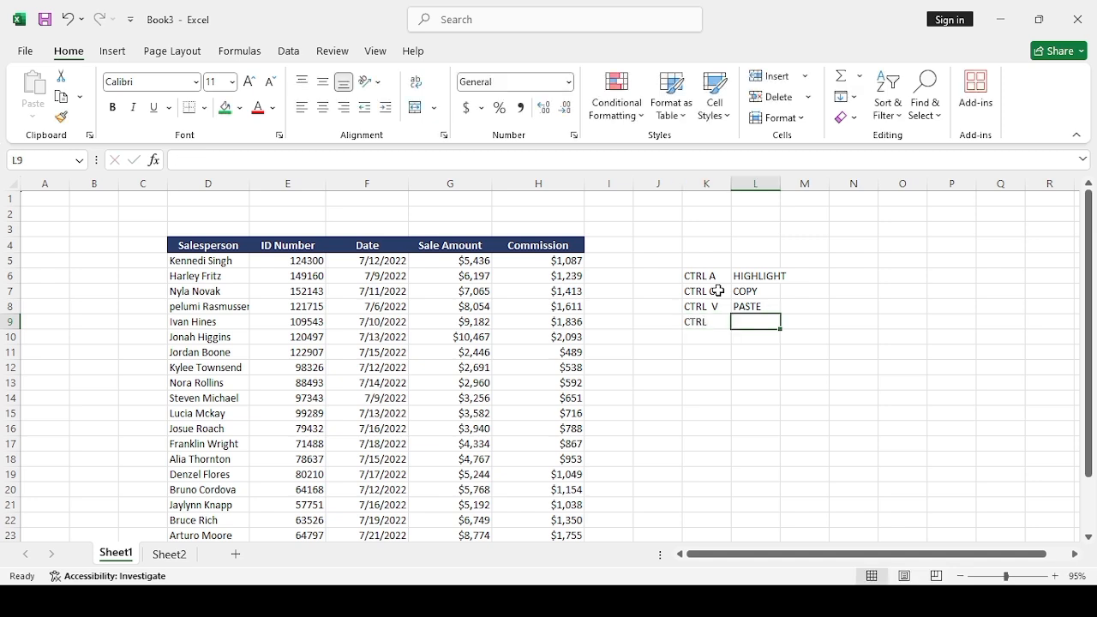
key("Left")
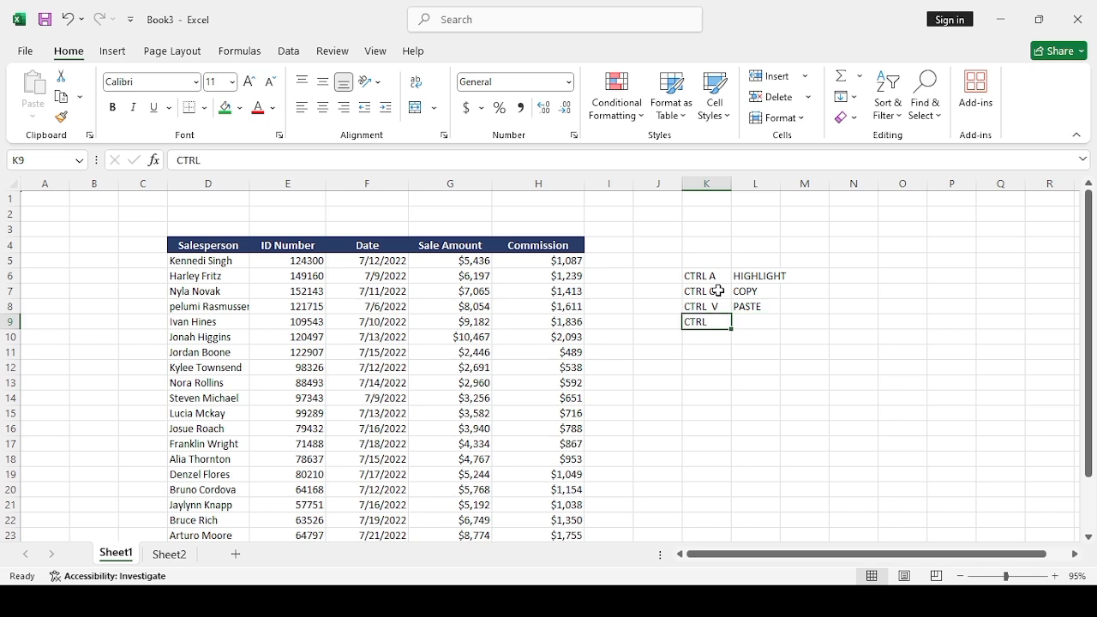
type("CTRL  F")
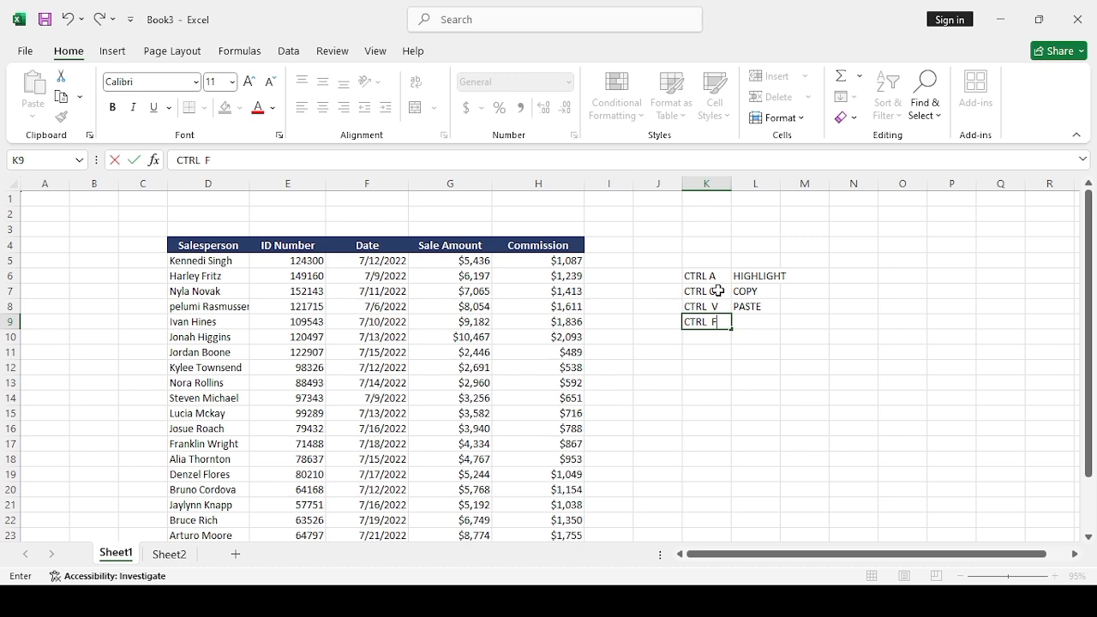
key("Tab")
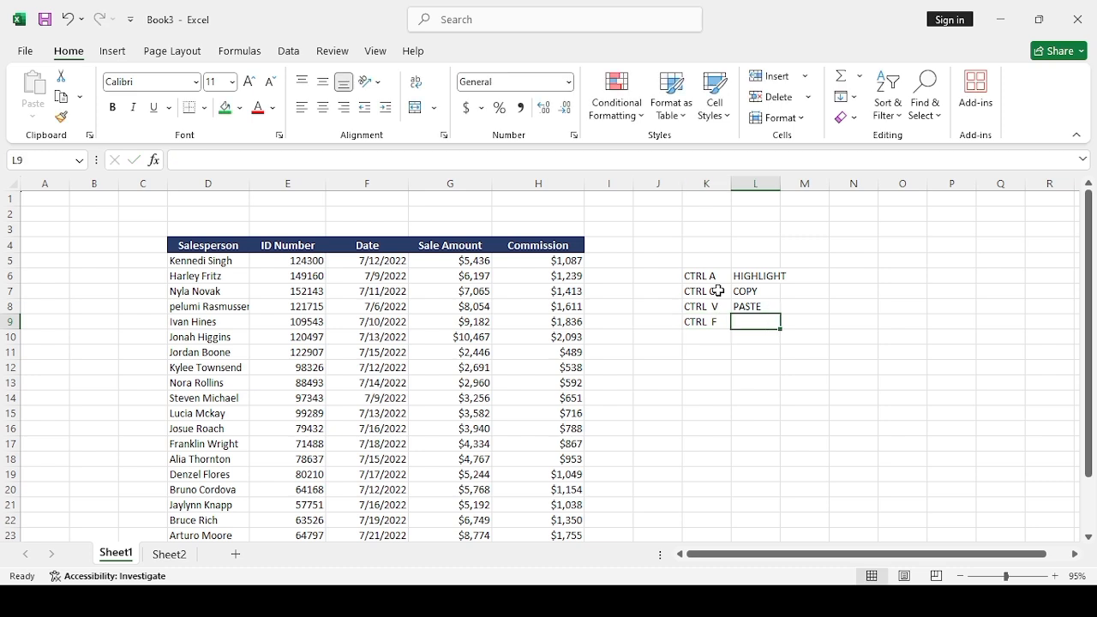
type("FIND")
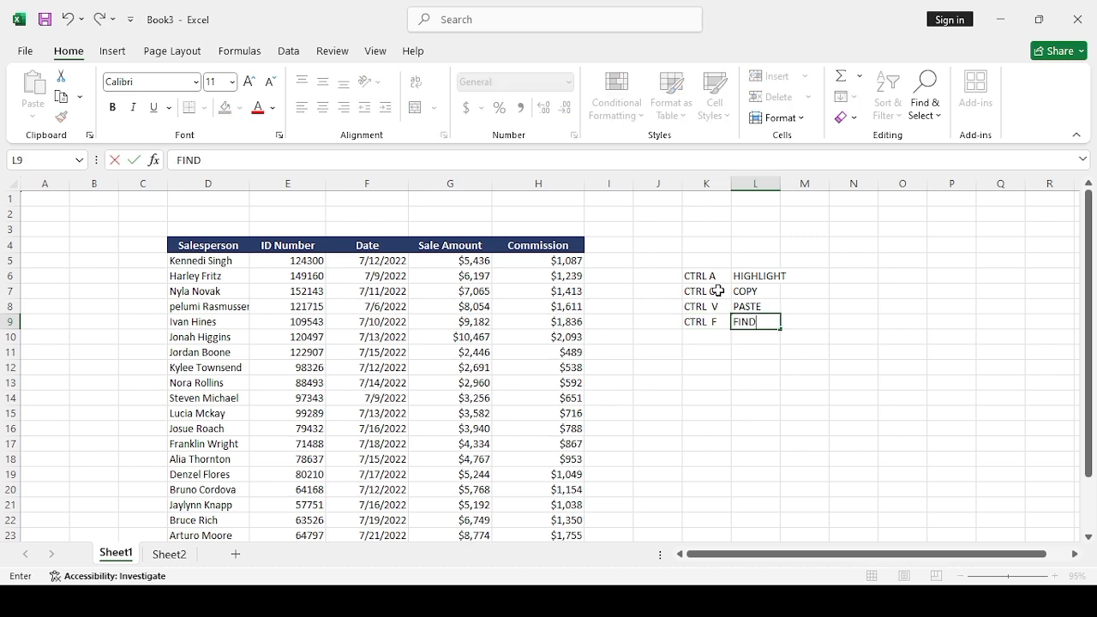
key("Return")
Step: Add the replace shortcut to the list, with "CTRL H" in K10 and "REPLACE" in L10
type("CTRL")
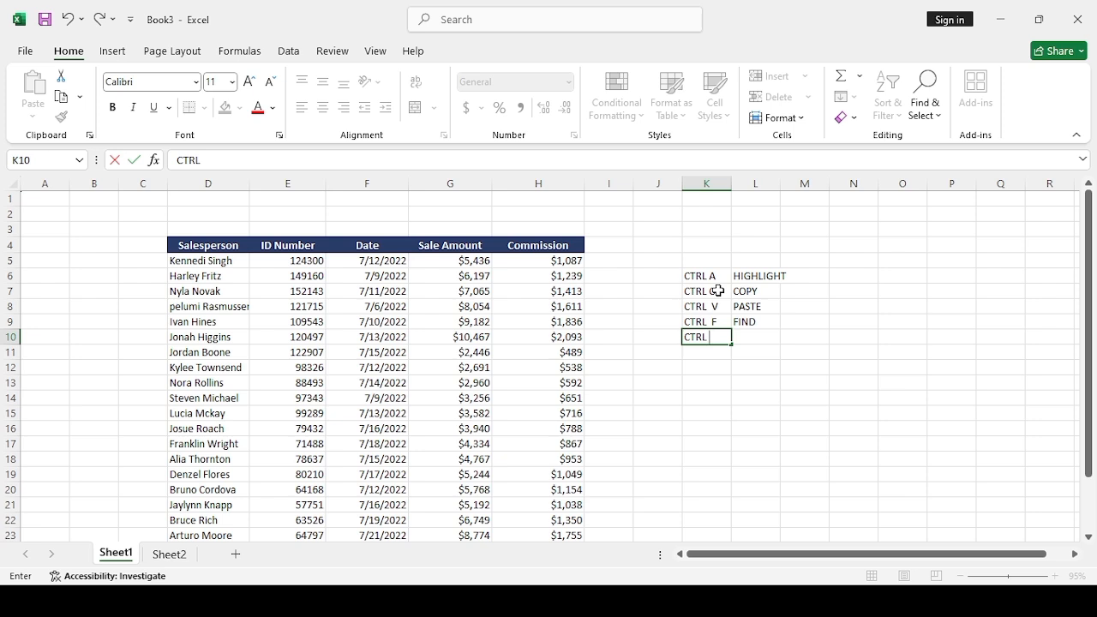
type(" H")
key("Tab")
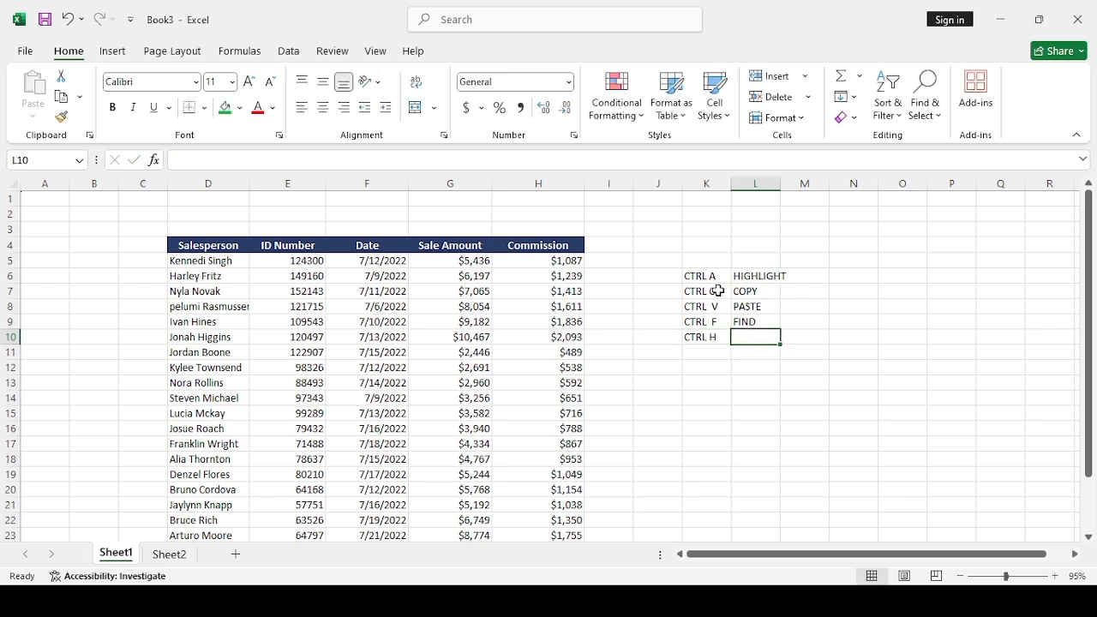
type("RE")
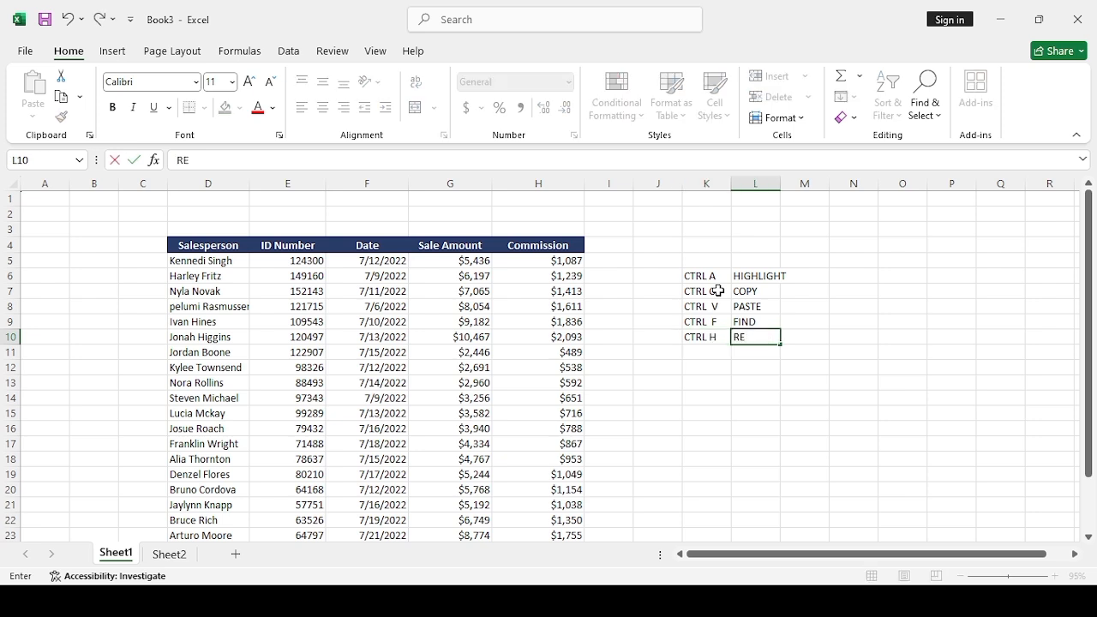
type("PLACE")
key("Return")
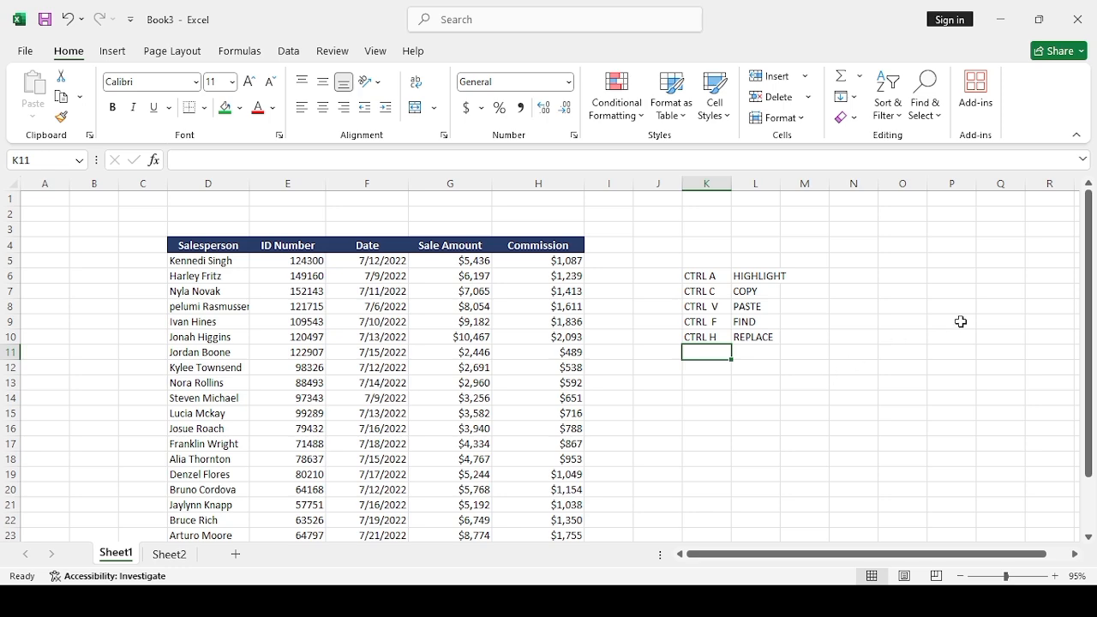
Step: Select the whole sales data region, first from the empty cell C8 and again from cell D9 inside the table
left_click_drag(1094, 323, 1095, 351)
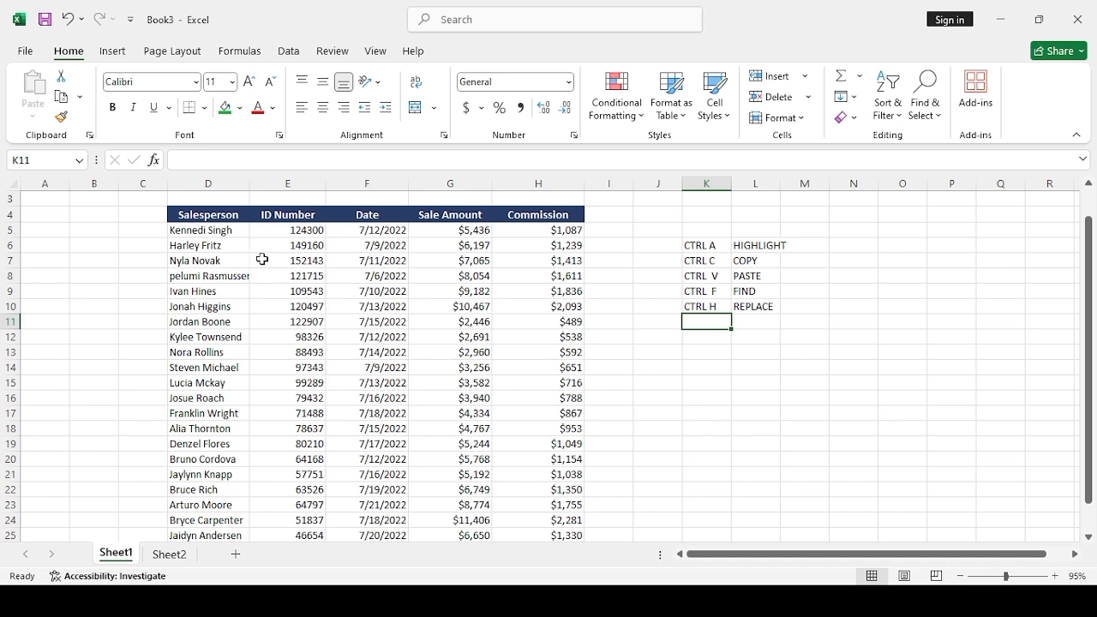
left_click(140, 274)
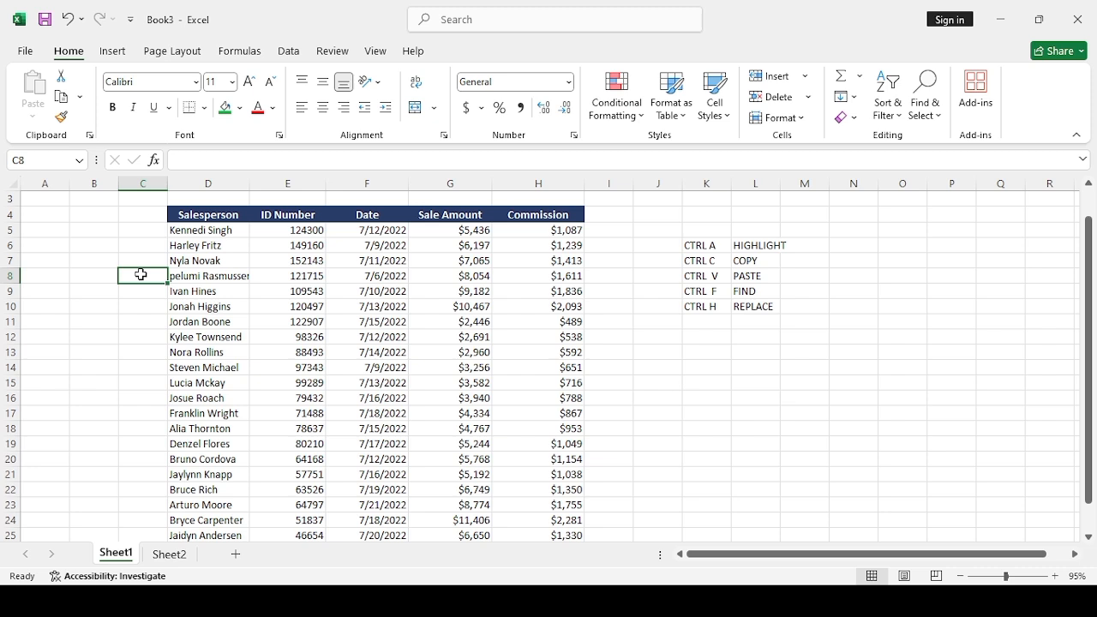
key("ctrl+a")
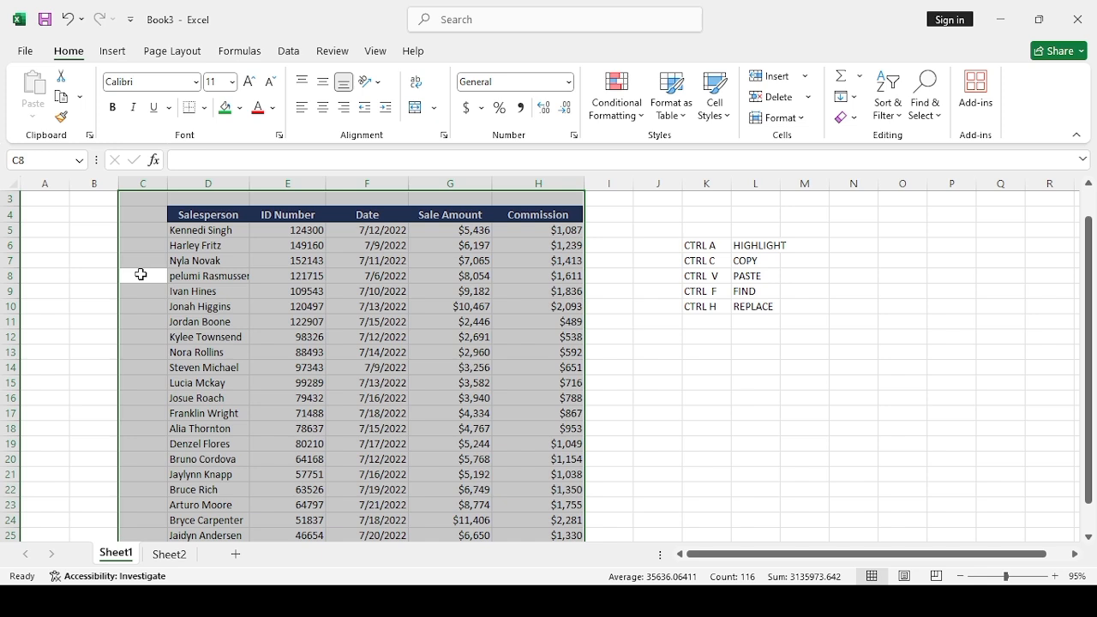
left_click(226, 293)
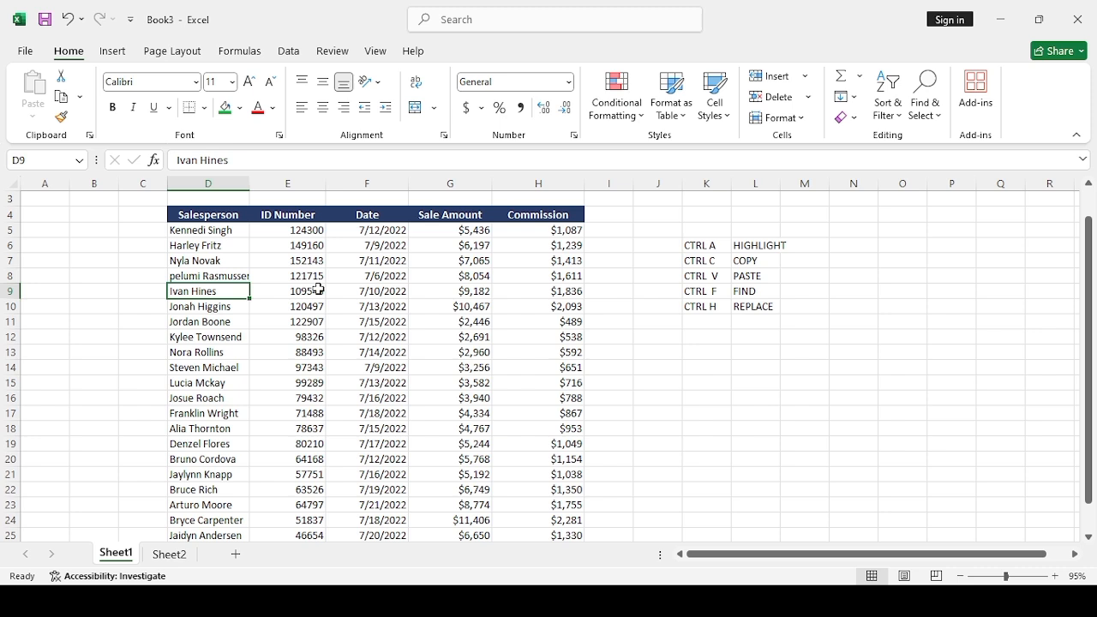
key("ctrl+a")
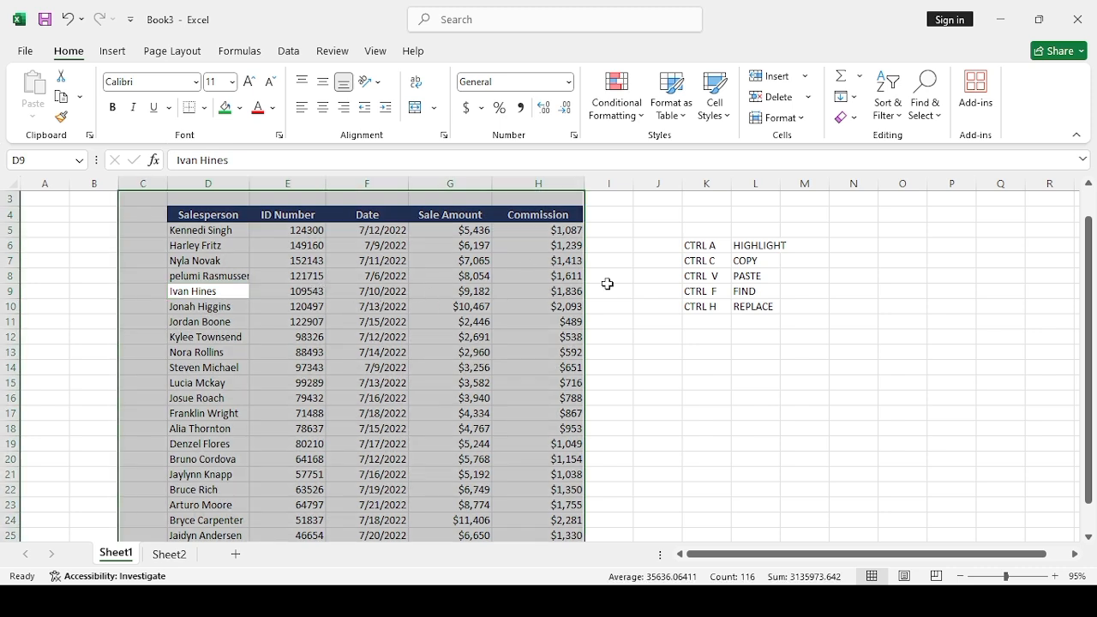
Step: Add the save shortcut to the list, with "CTRL S" in K11 and "SAVE" in L11
left_click(695, 319)
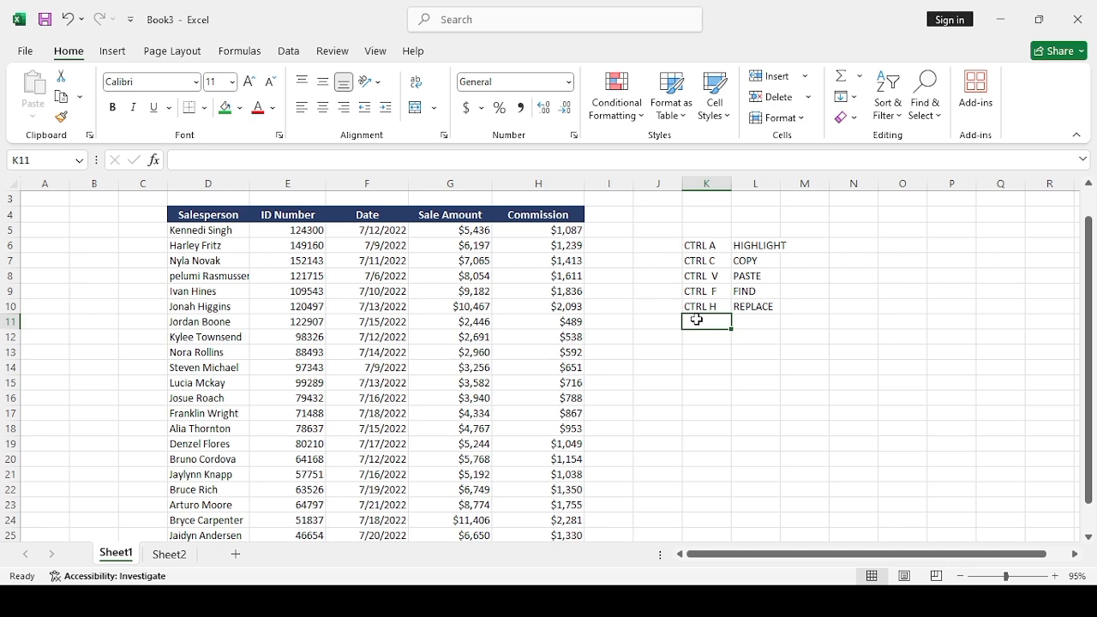
type("CL")
key("BackSpace")
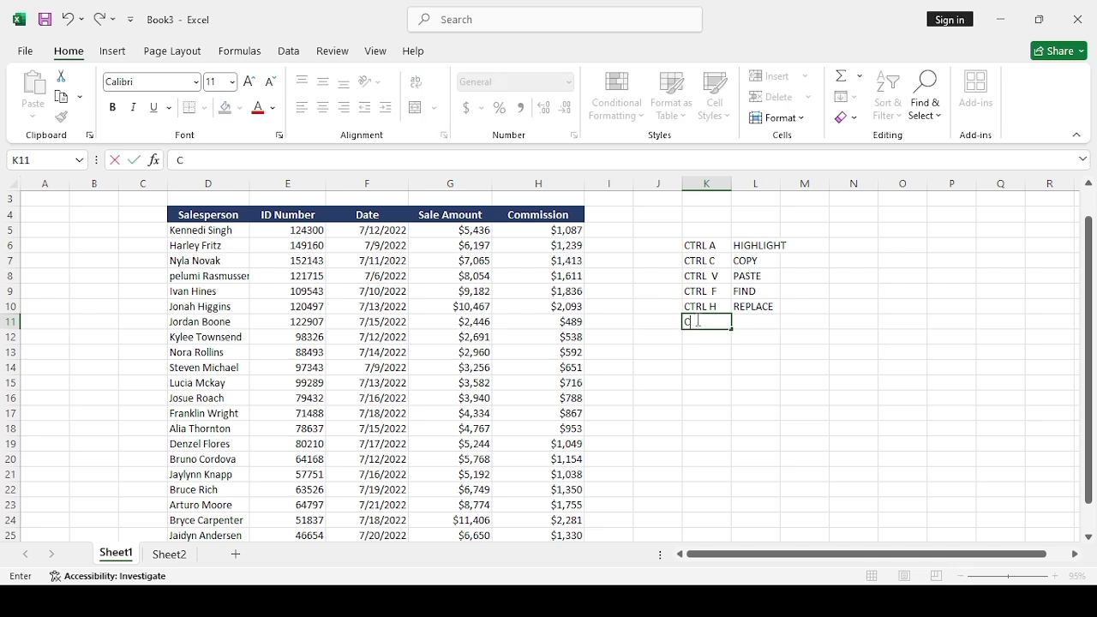
type("TRL S")
key("Tab")
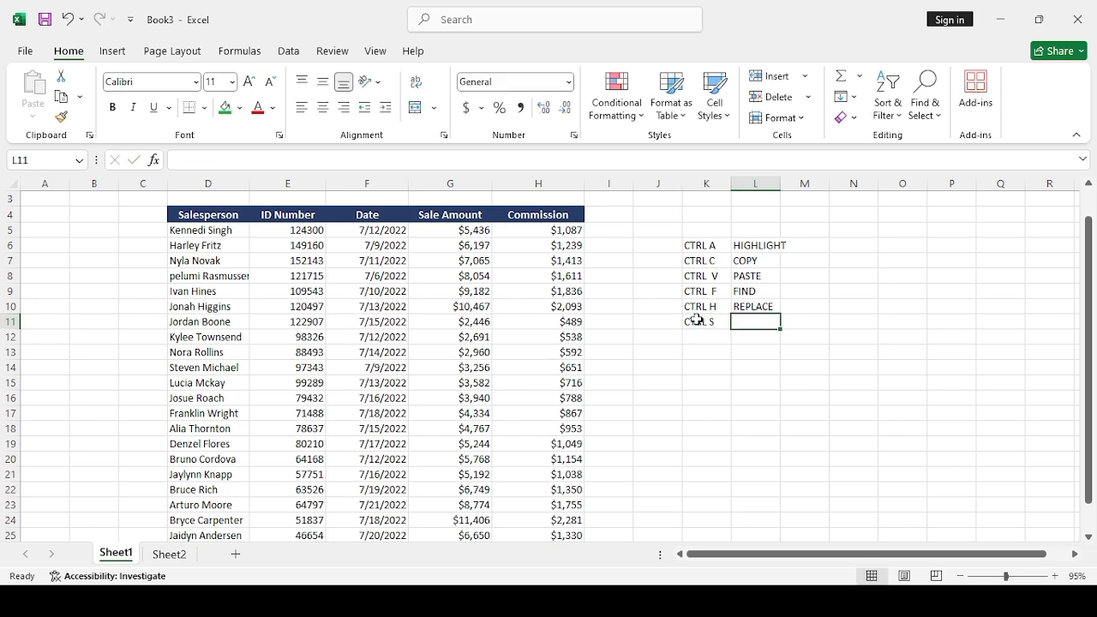
type("SAVE")
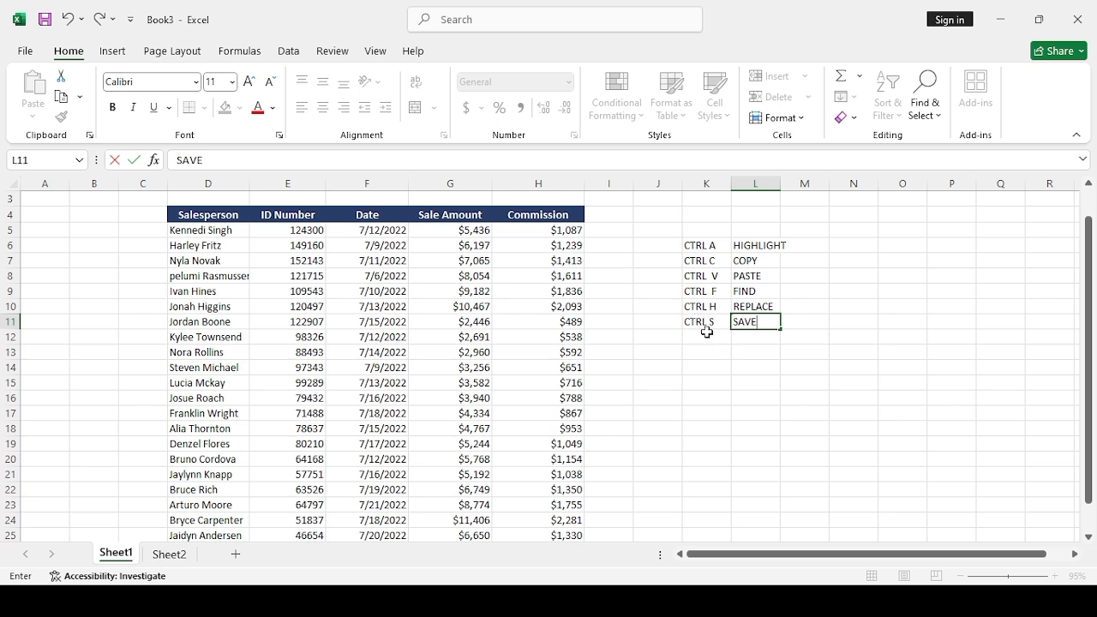
key("Return")
Step: Add the new-workbook shortcut to the list, with "CTRL N" in K12 and "NEW WORKBOOK" in L12
type("CTRL")
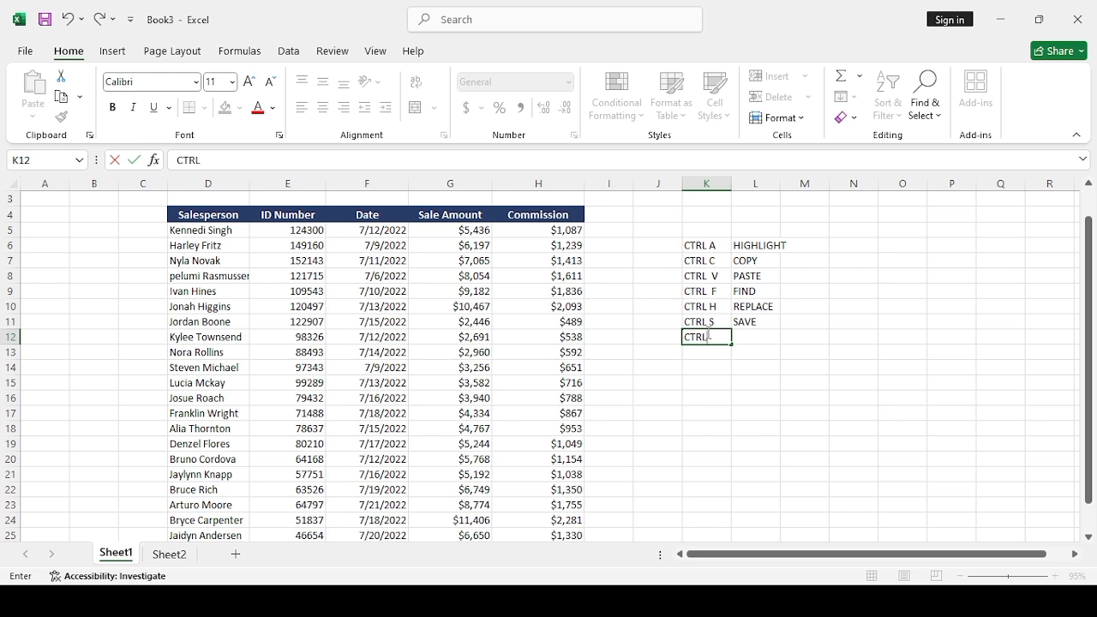
type(" N")
key("Tab")
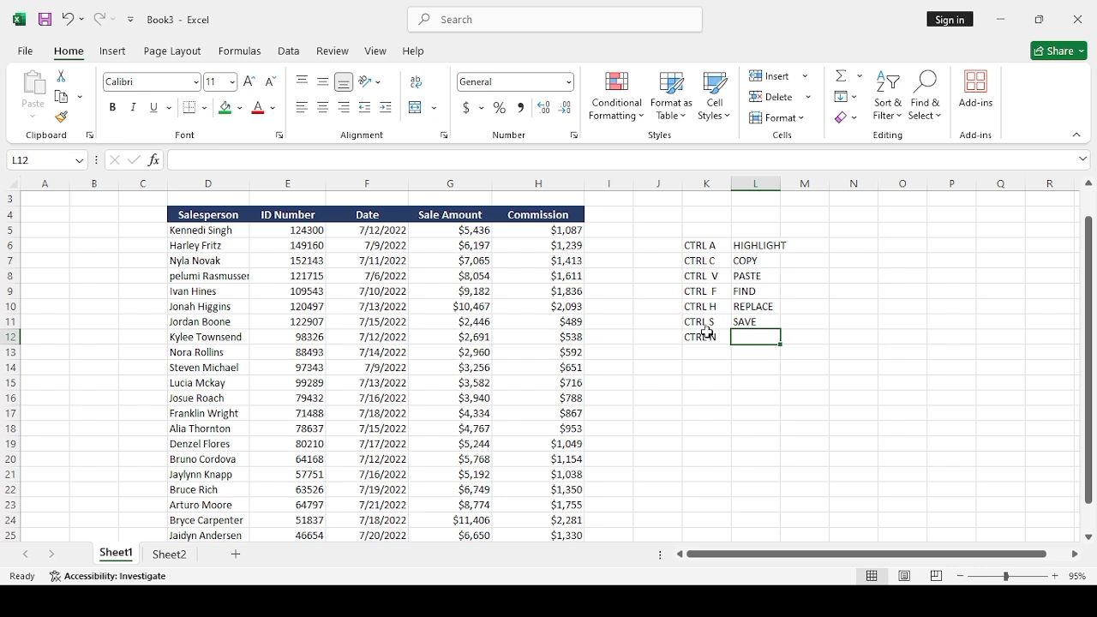
type("NEW")
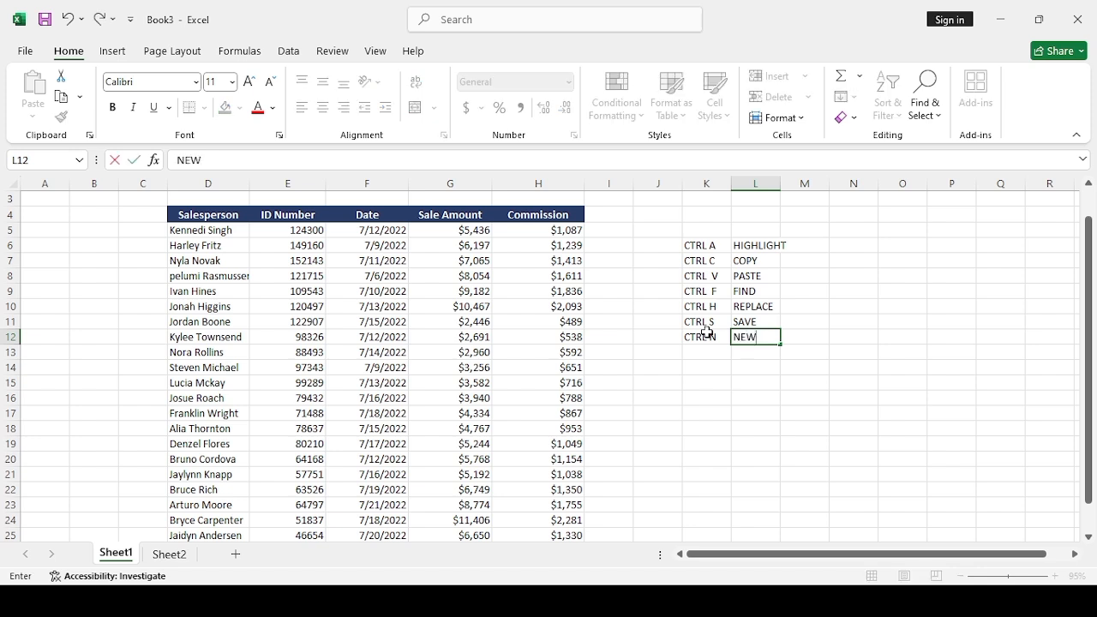
type("WORKBOOK")
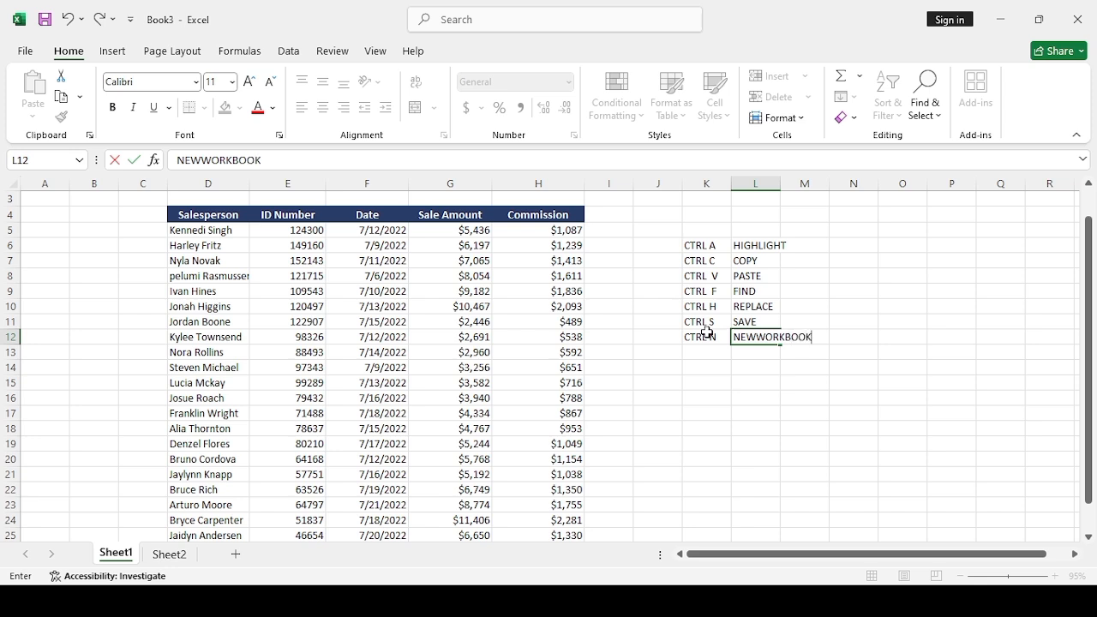
left_click(707, 333)
key("Left")
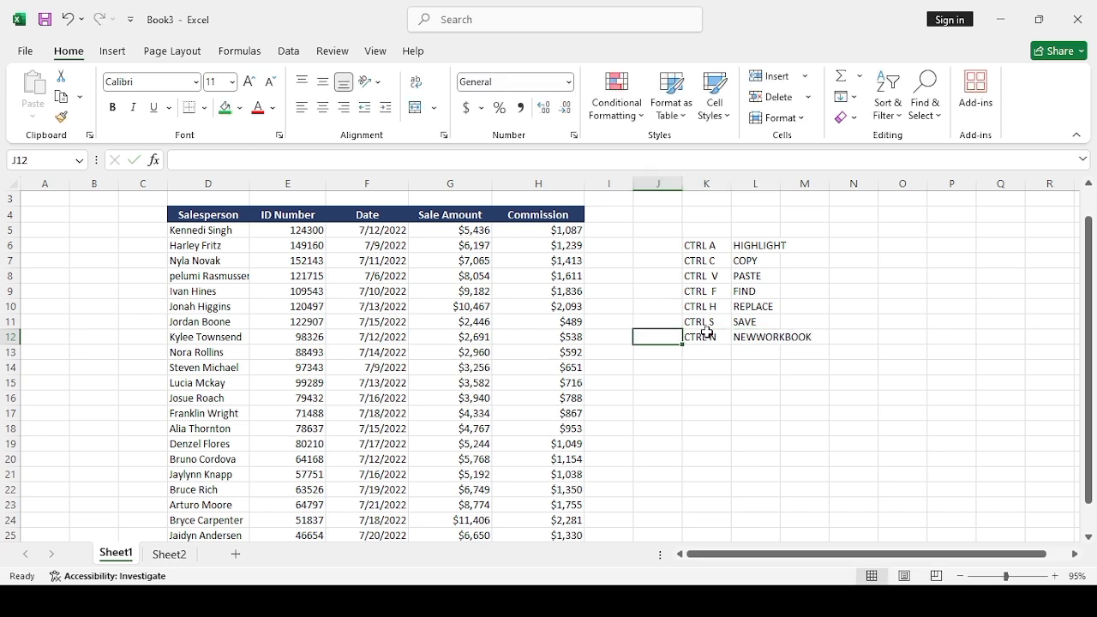
left_click(787, 337)
double_click(755, 337)
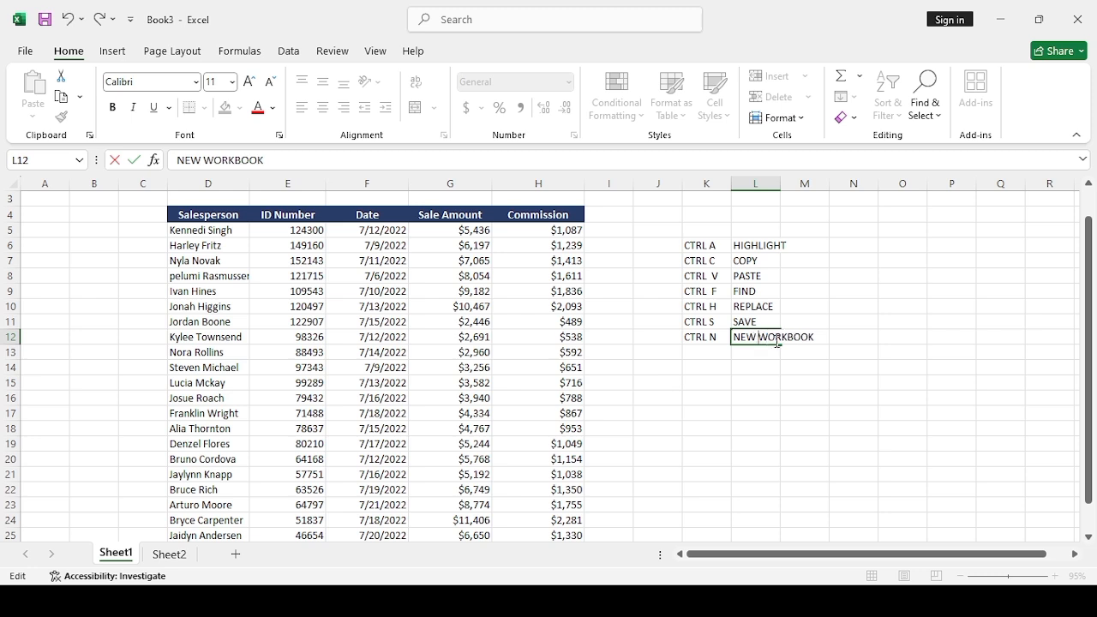
left_click(808, 352)
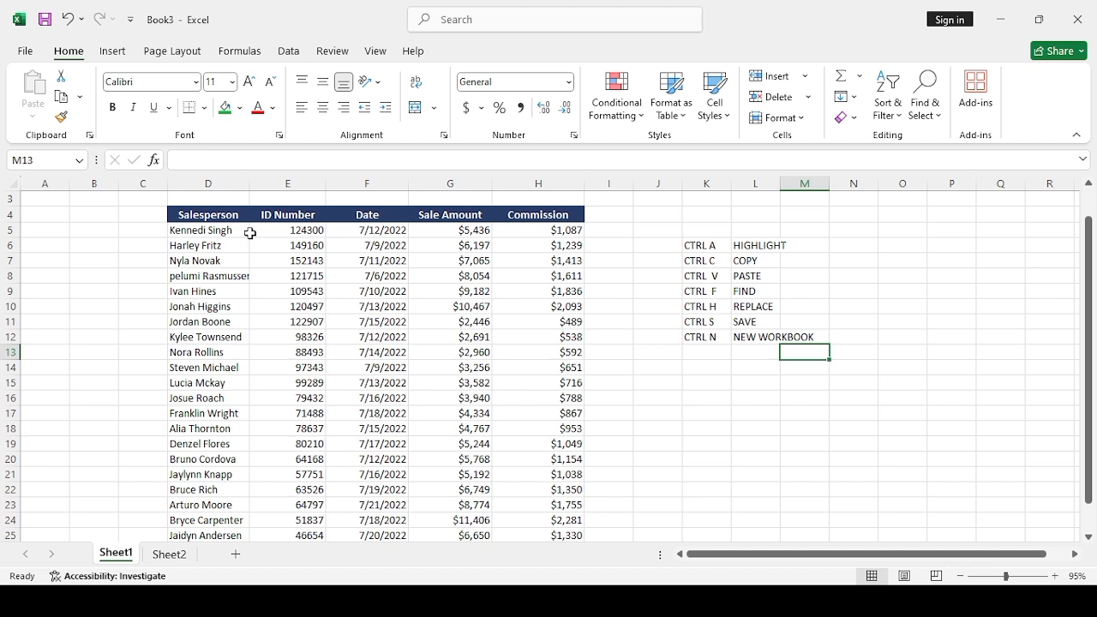
Step: Fill the sales table's header row D4:H4 with dark orange
left_click(182, 214)
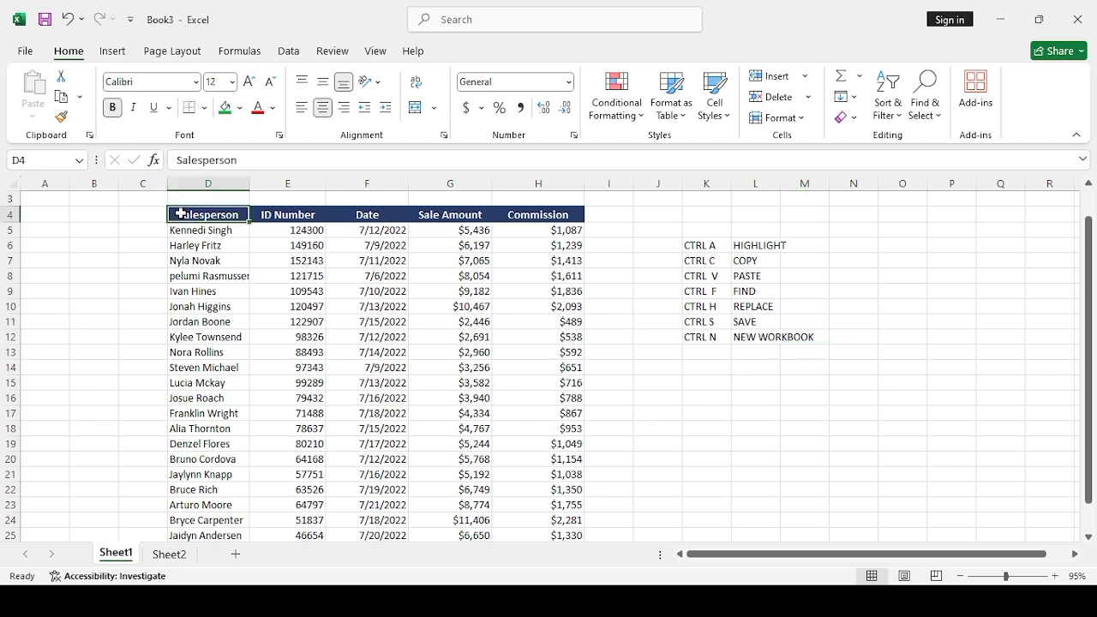
left_click_drag(181, 214, 512, 214)
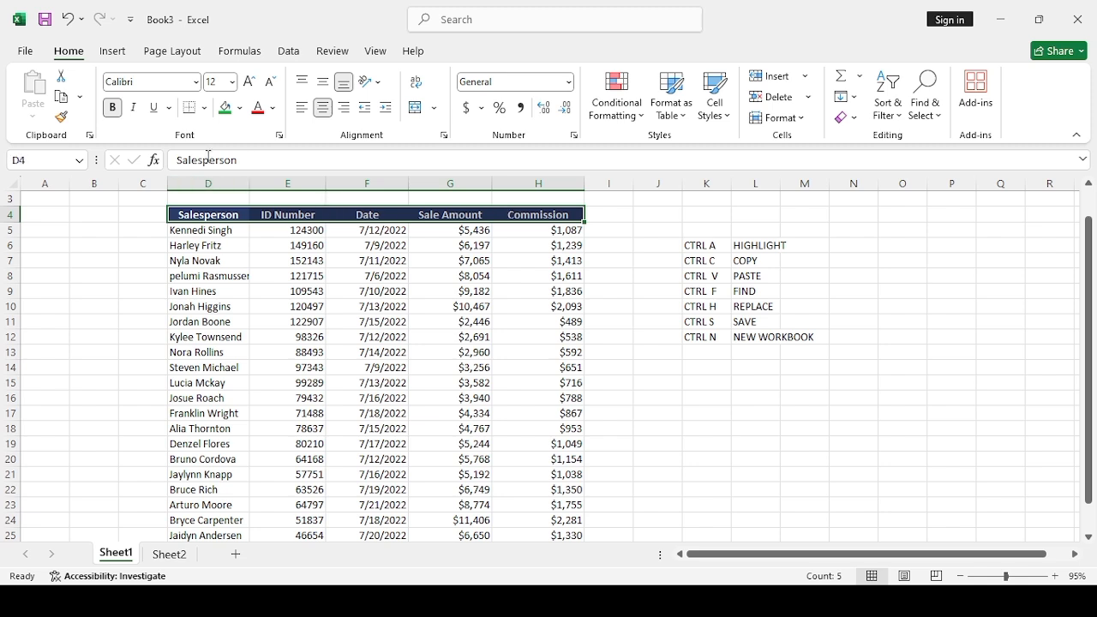
left_click(239, 111)
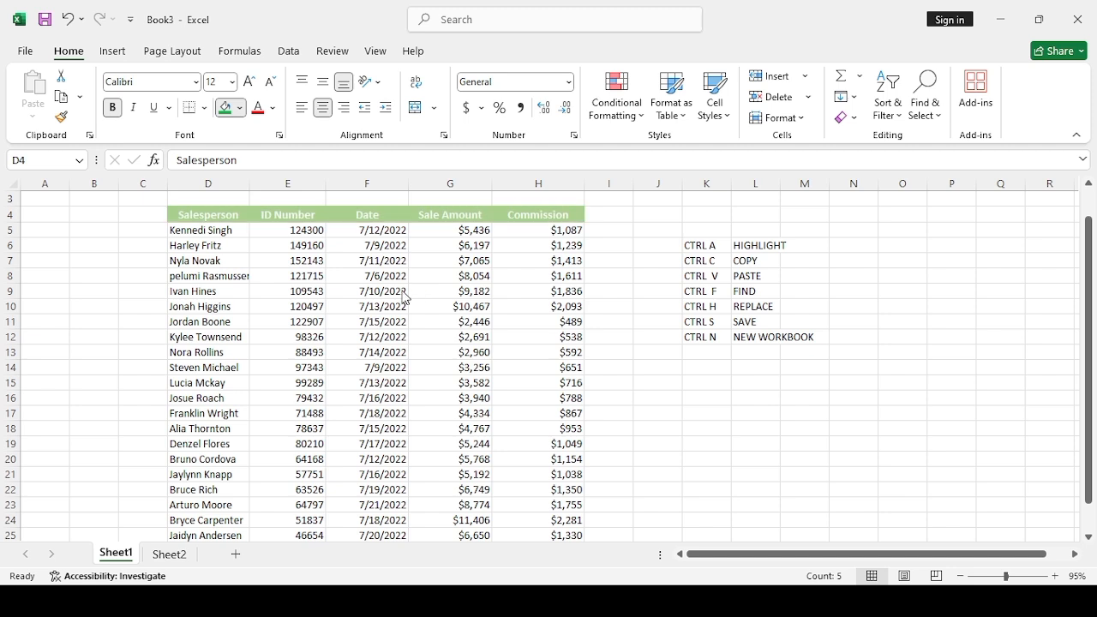
left_click(341, 278)
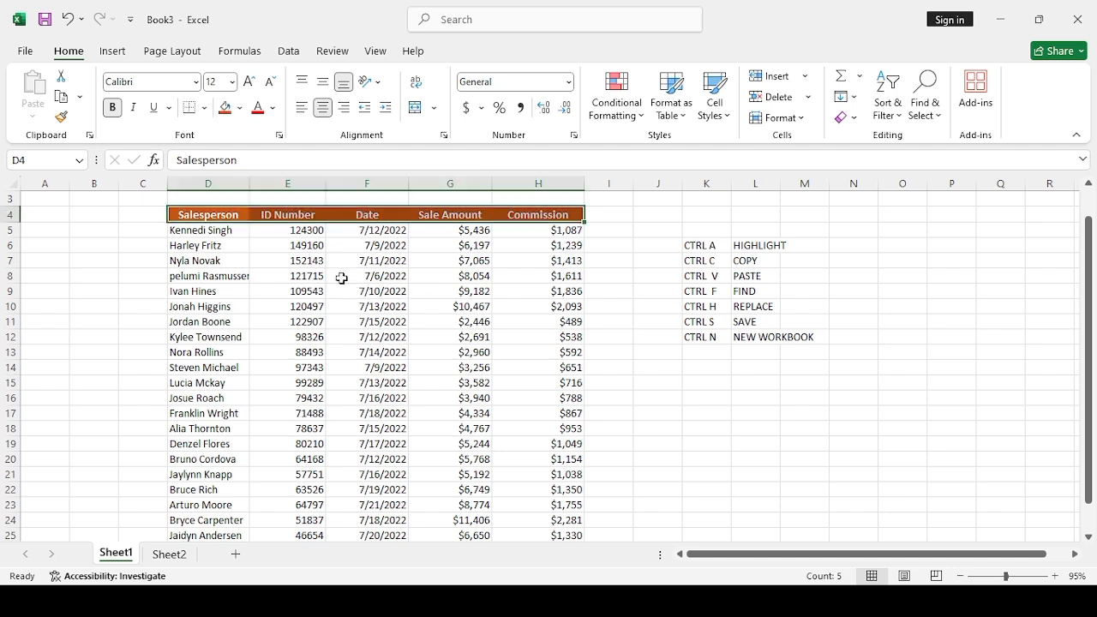
left_click(342, 279)
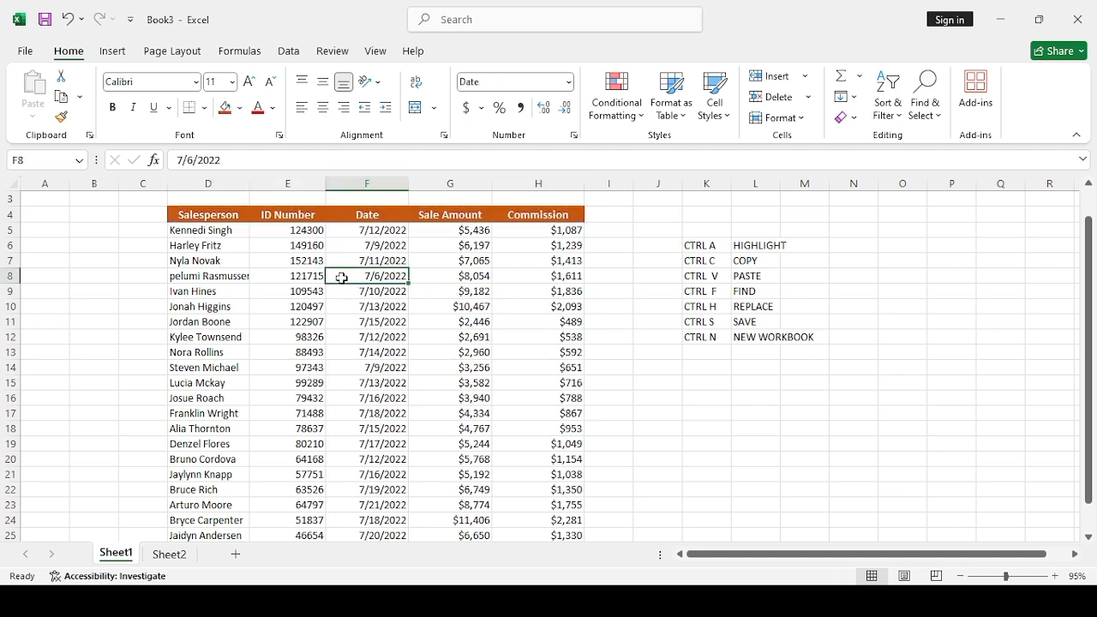
Step: Make the salesperson name in D10 red and bold
left_click(211, 307)
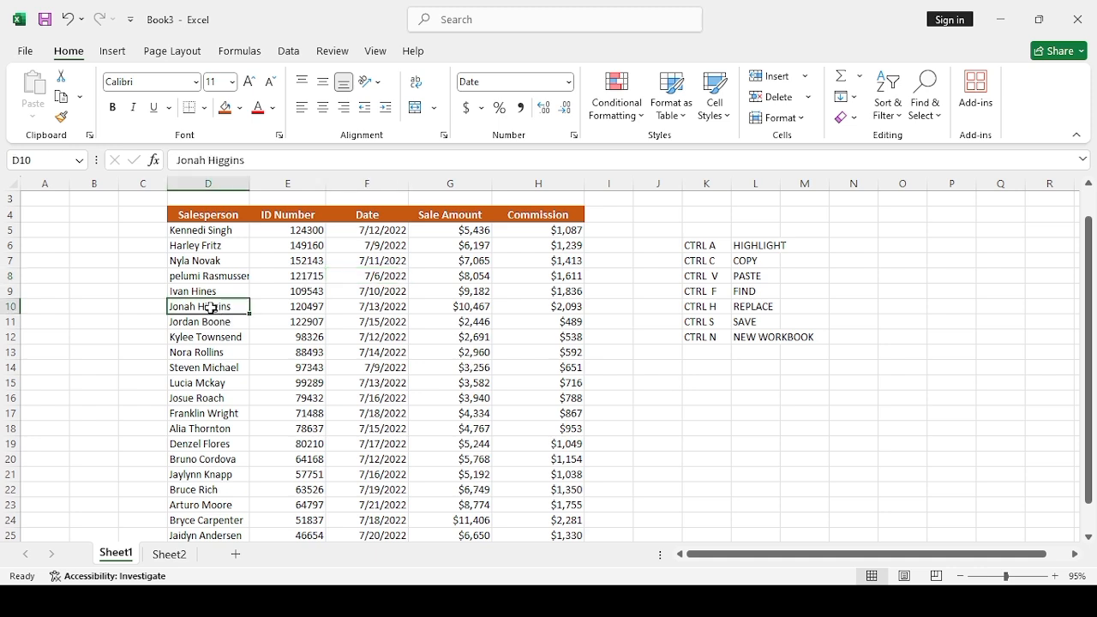
left_click(258, 108)
left_click(118, 114)
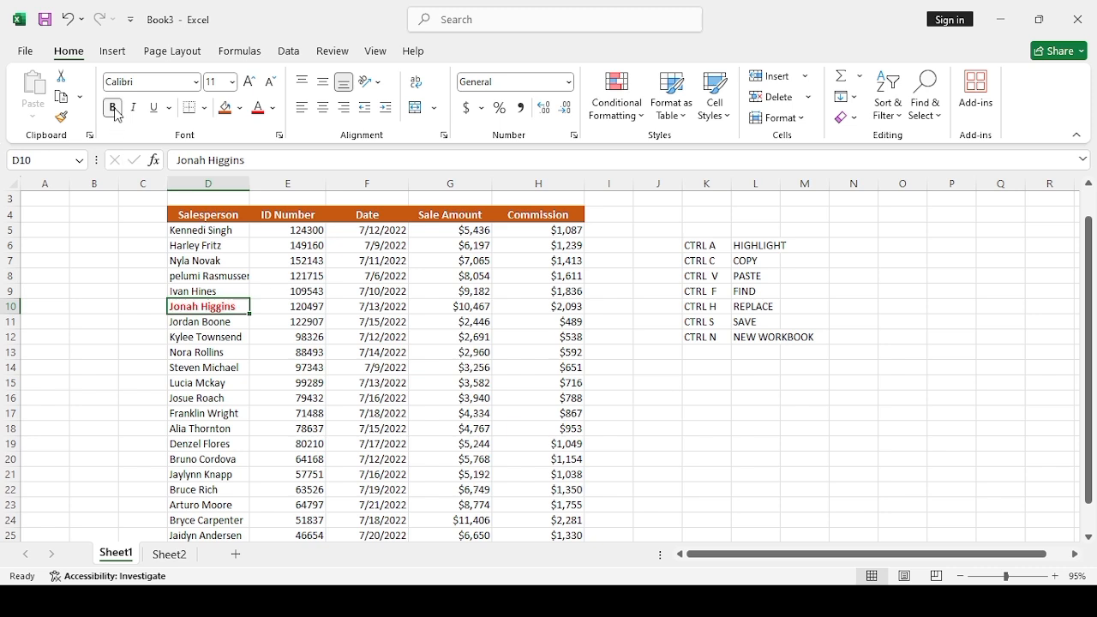
Step: Add the bold shortcut to the list, with "CTRL B" in K13 and "BOLD" in L13
left_click(699, 360)
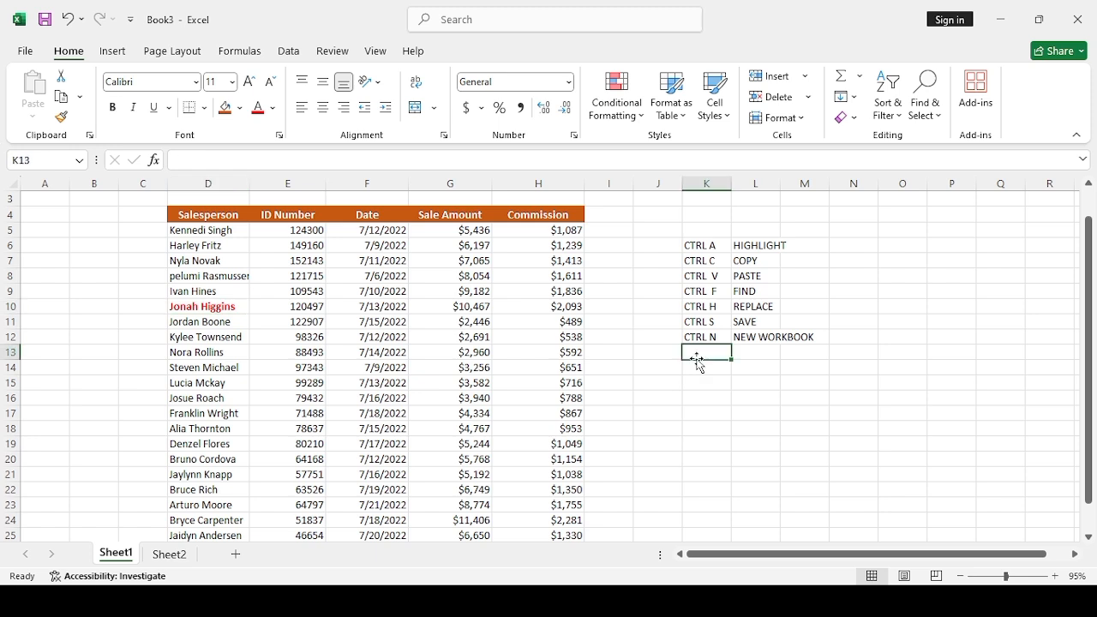
type("CT")
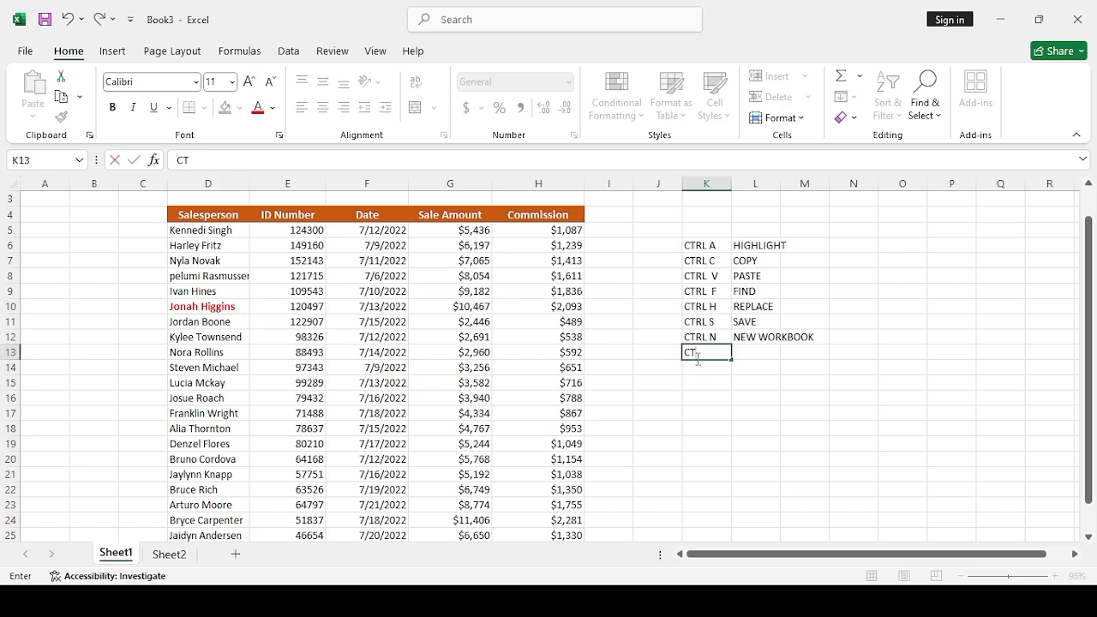
type("RL B")
key("Tab")
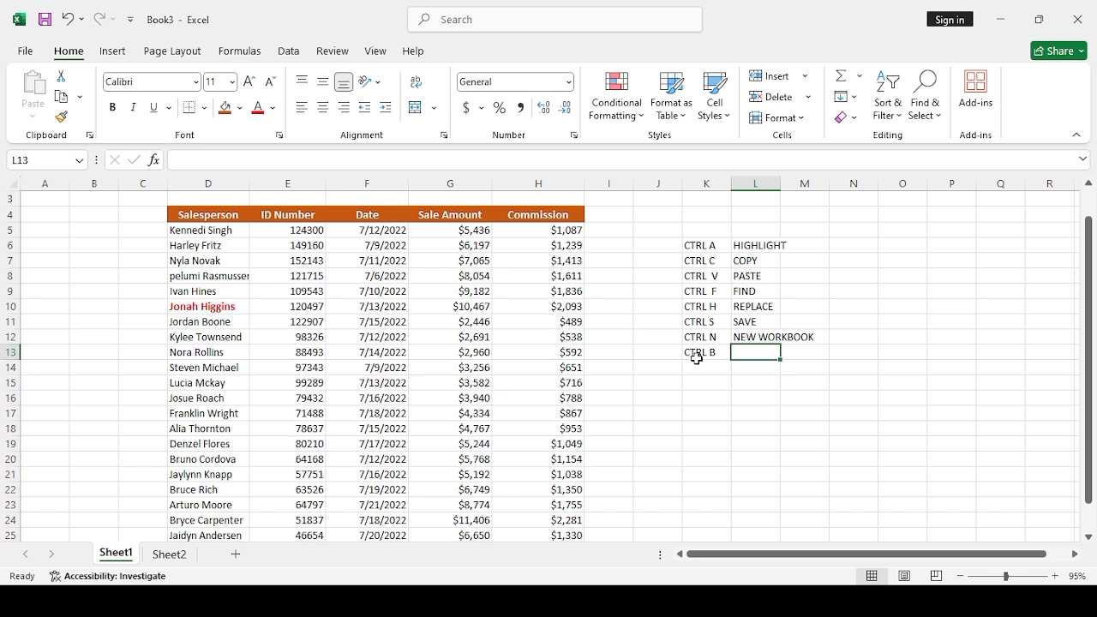
type("BOLD")
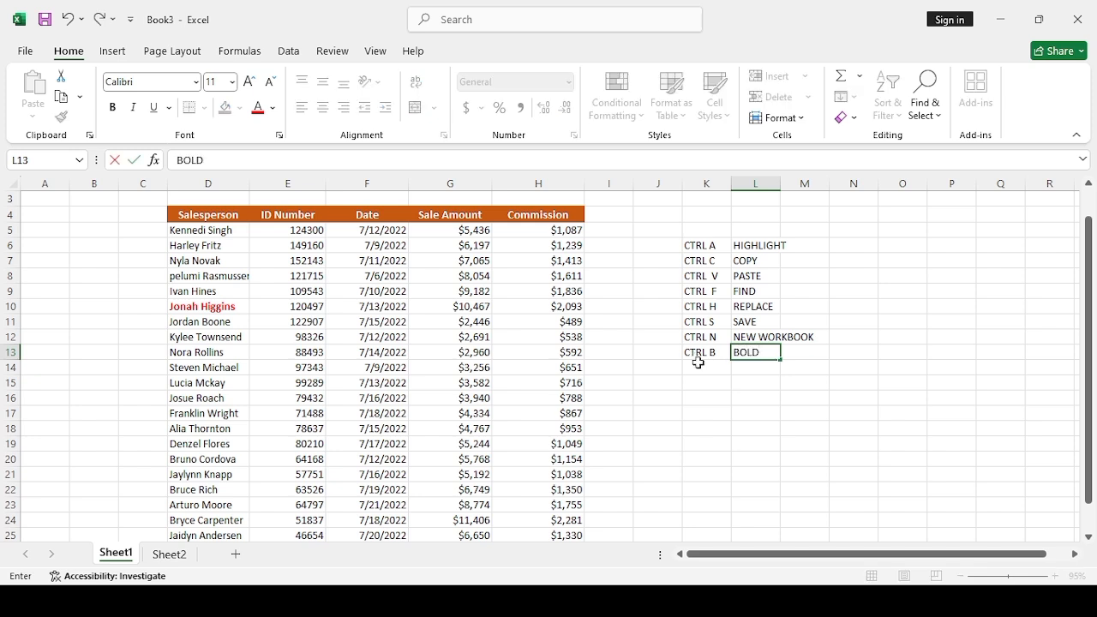
left_click(719, 371)
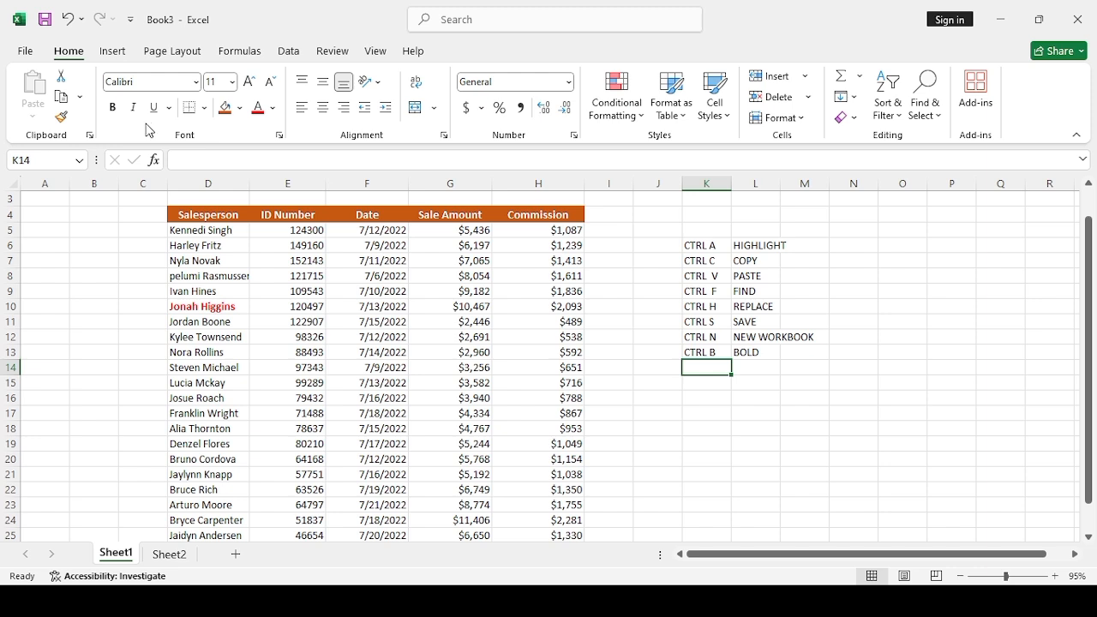
Step: Apply italic and underline to the salesperson name in D10
left_click(211, 310)
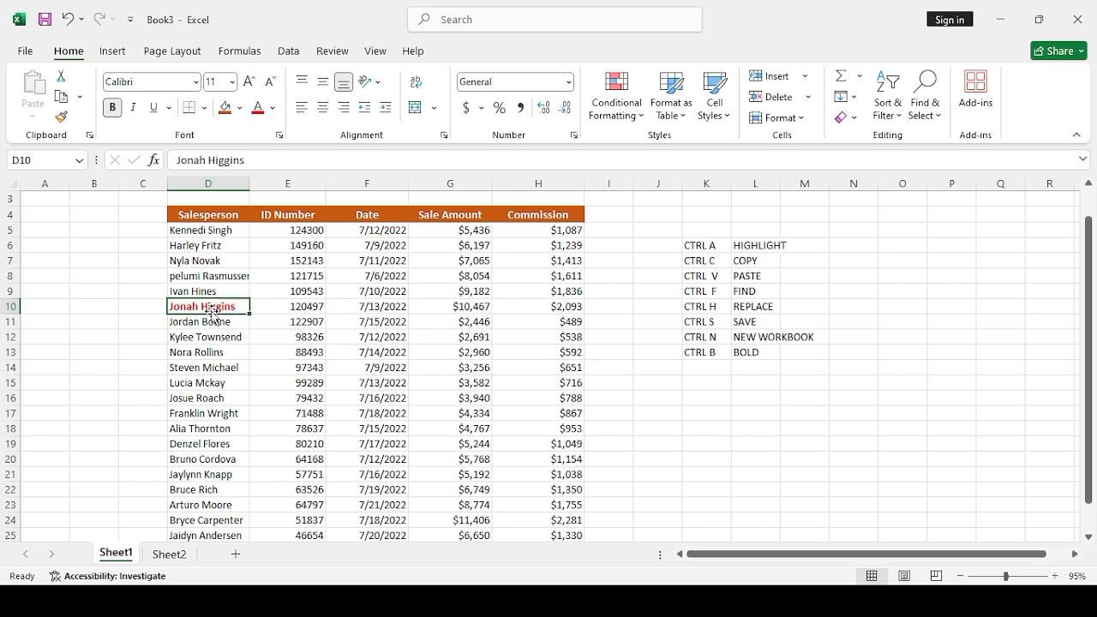
left_click(133, 109)
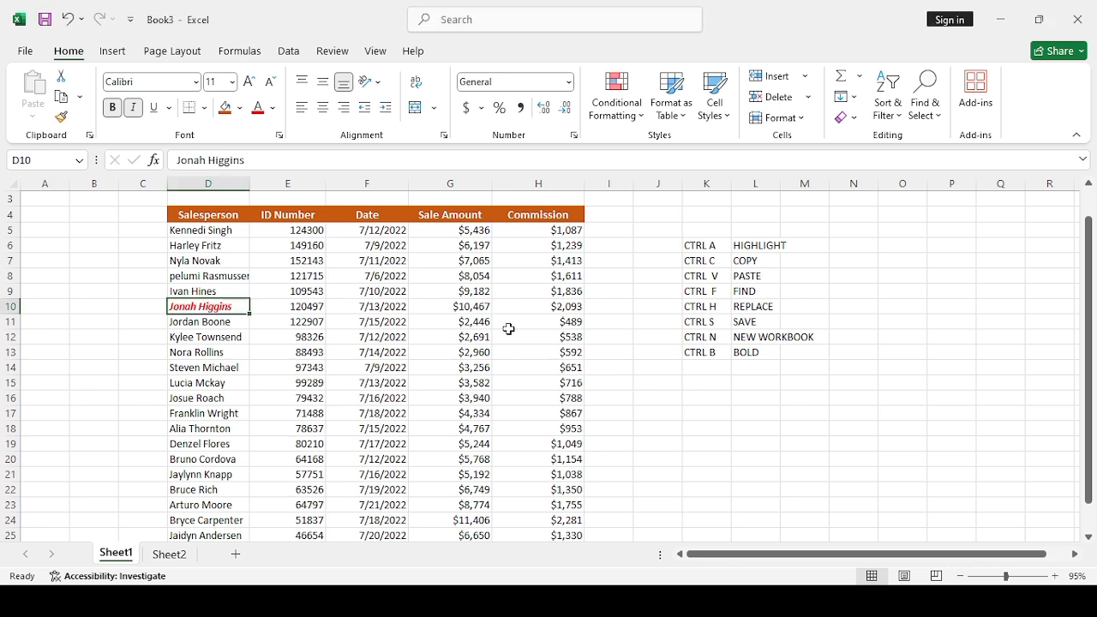
left_click(150, 112)
left_click(294, 276)
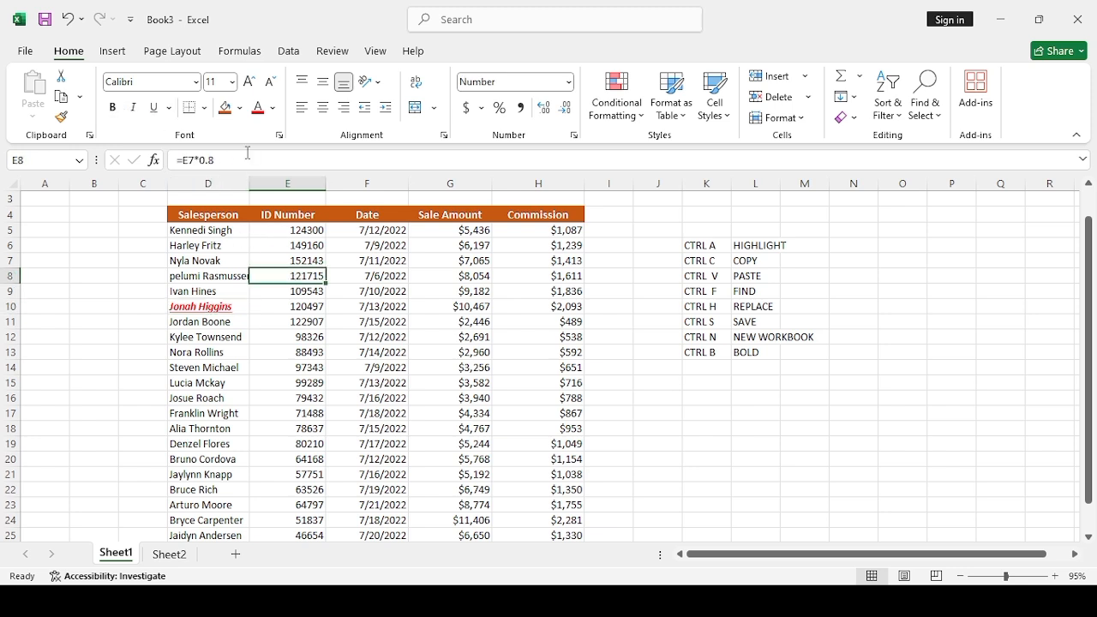
Step: Apply all borders to the whole sales data region, selecting it from header cell D4
left_click(183, 247)
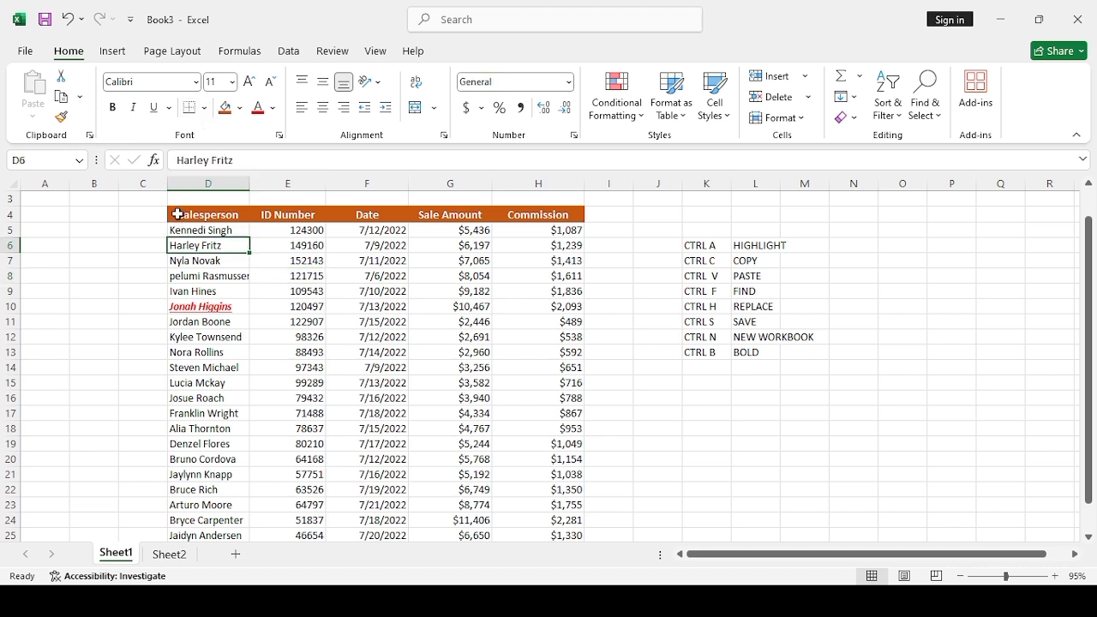
left_click(177, 214)
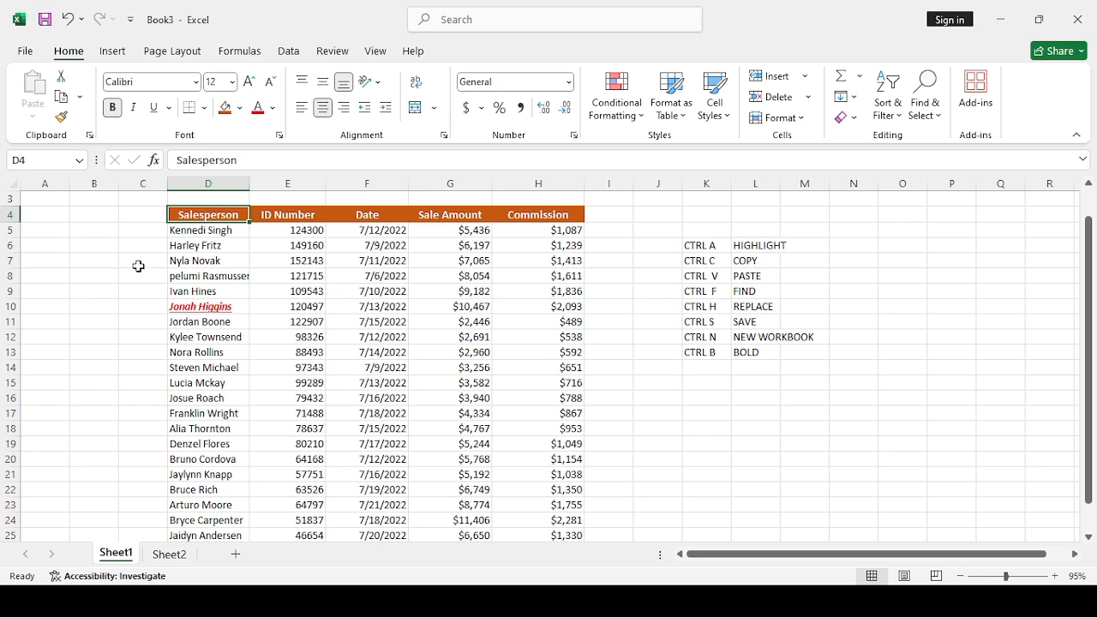
key("ctrl+a")
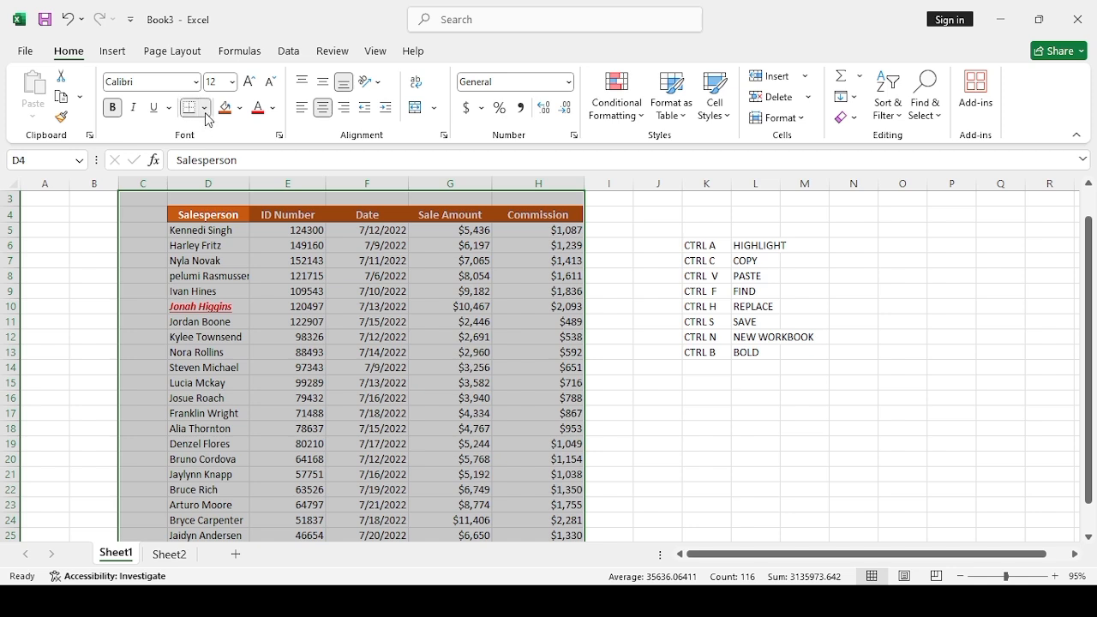
left_click(218, 264)
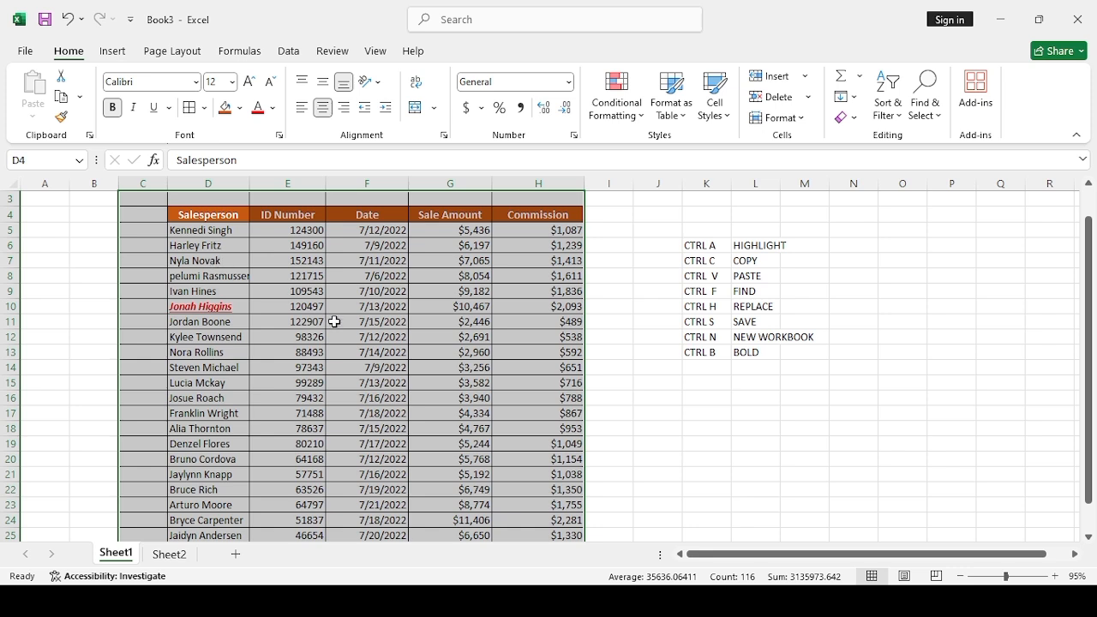
left_click(728, 518)
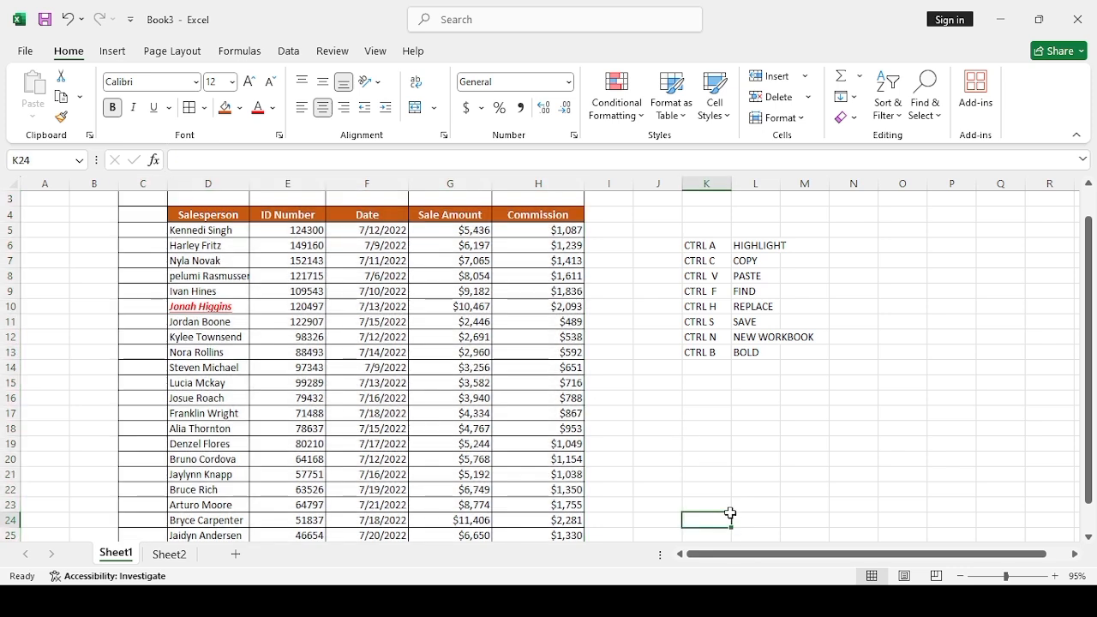
Step: Undo the borders applied to the sales data region
key("ctrl+n")
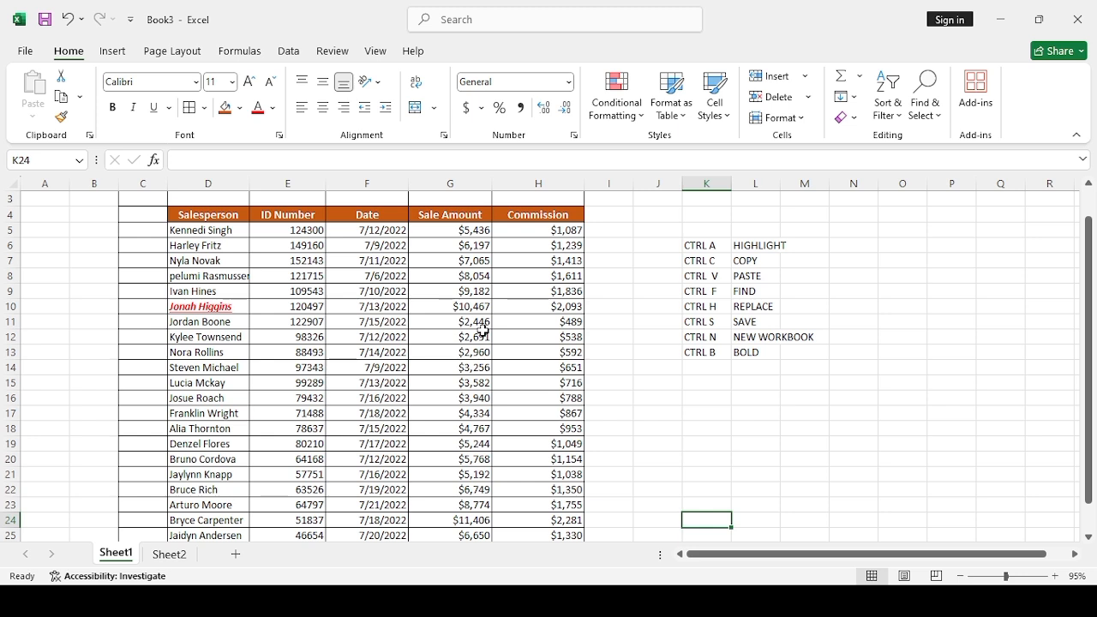
key("ctrl+a")
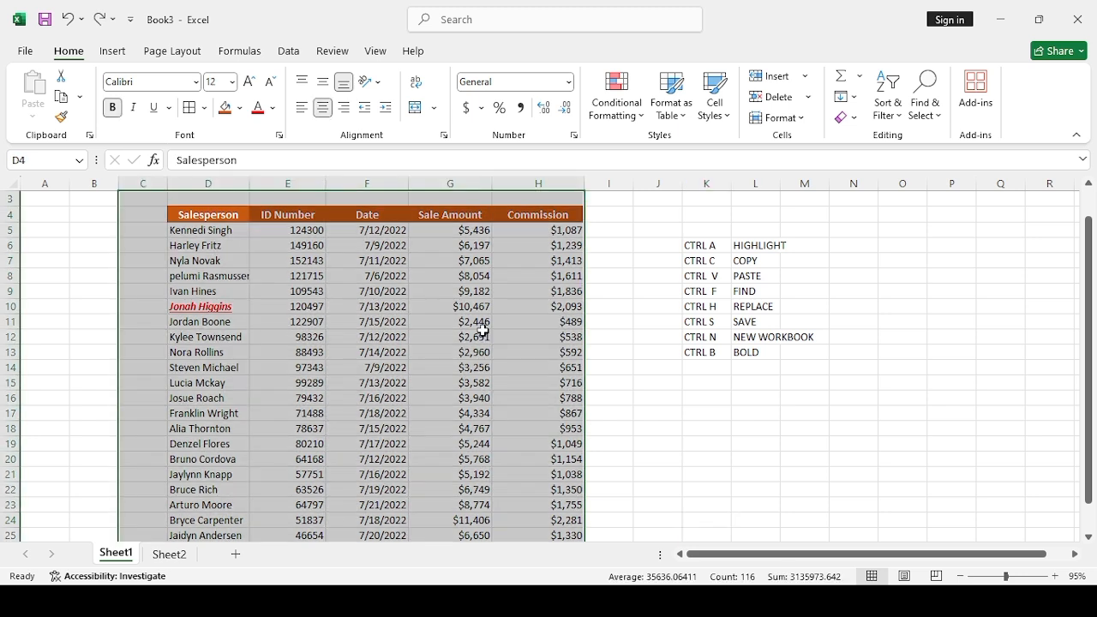
Step: Add the undo shortcut to the list, with "CTRL Z" in K14 and "UNDO" in L14
left_click(714, 369)
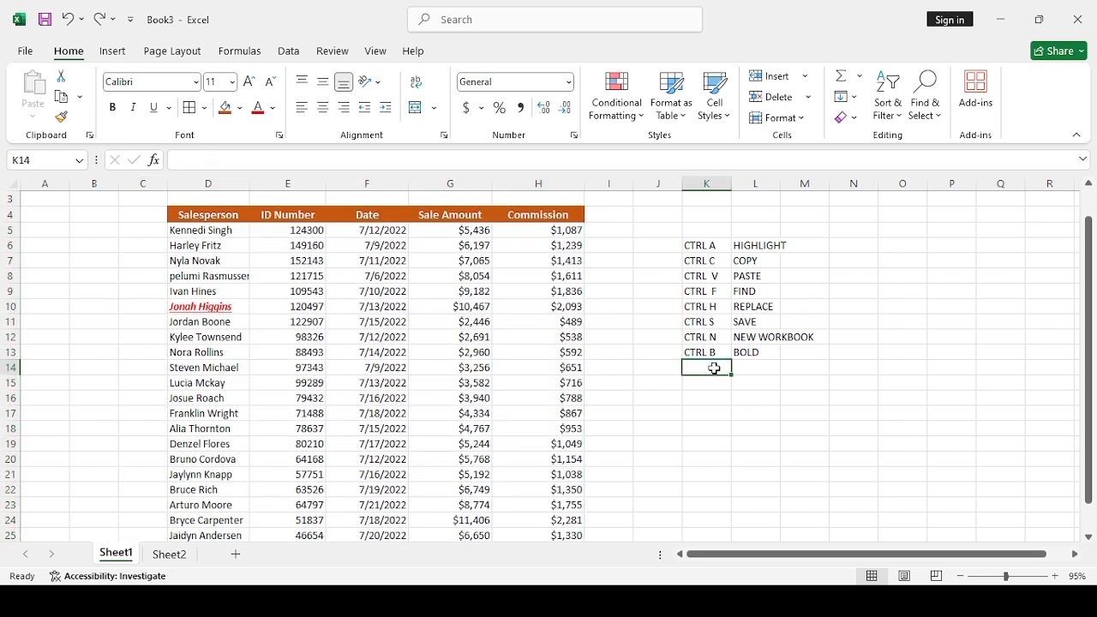
type("CT")
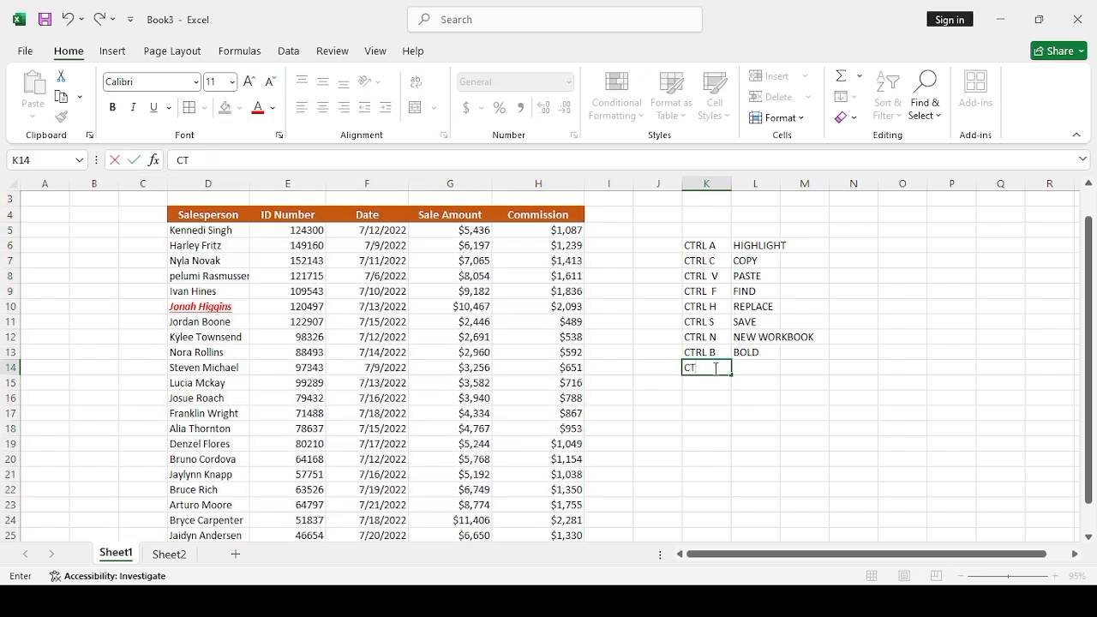
type("RL Z")
key("Tab")
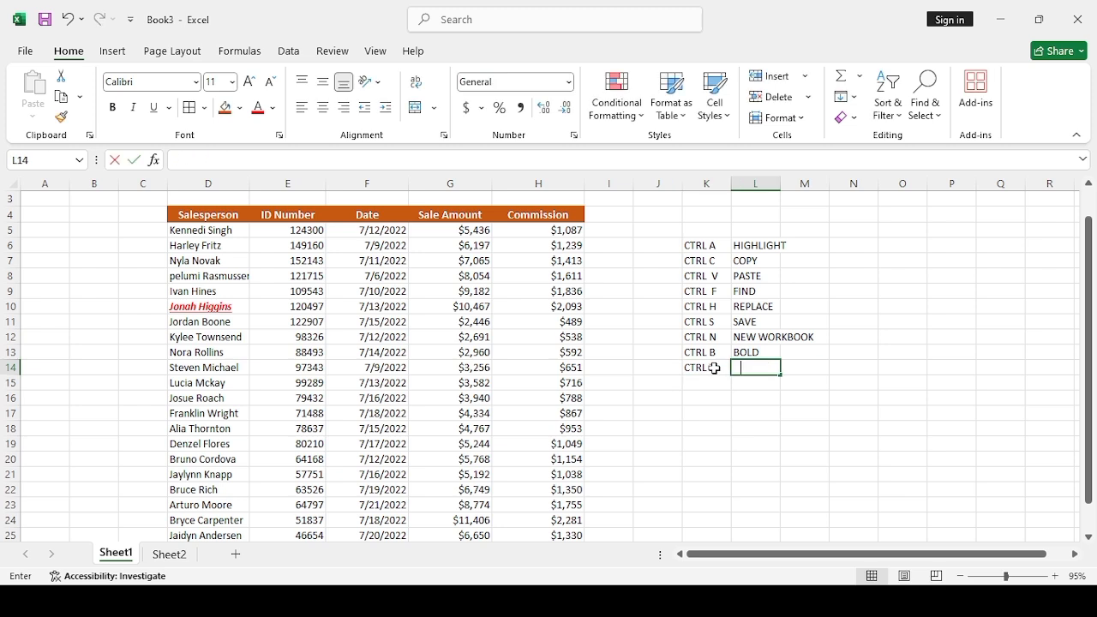
type("UNDO")
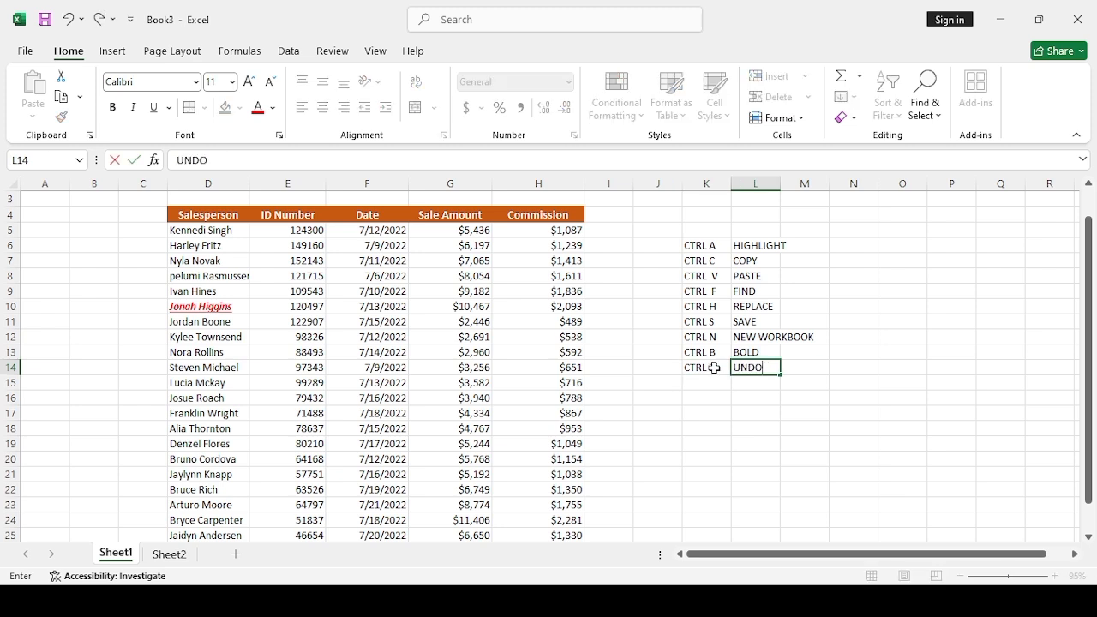
key("Return")
Step: Add the redo shortcut to the list, with "CTRLY" in K15 and "REDO" in L15
type("CT")
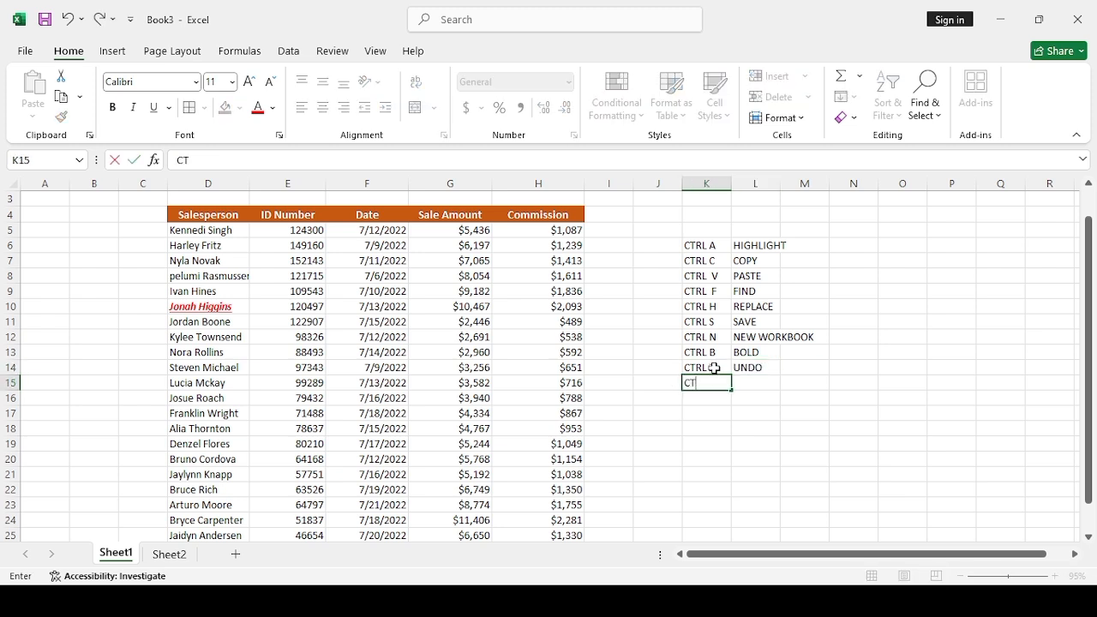
type("RLY")
key("Left")
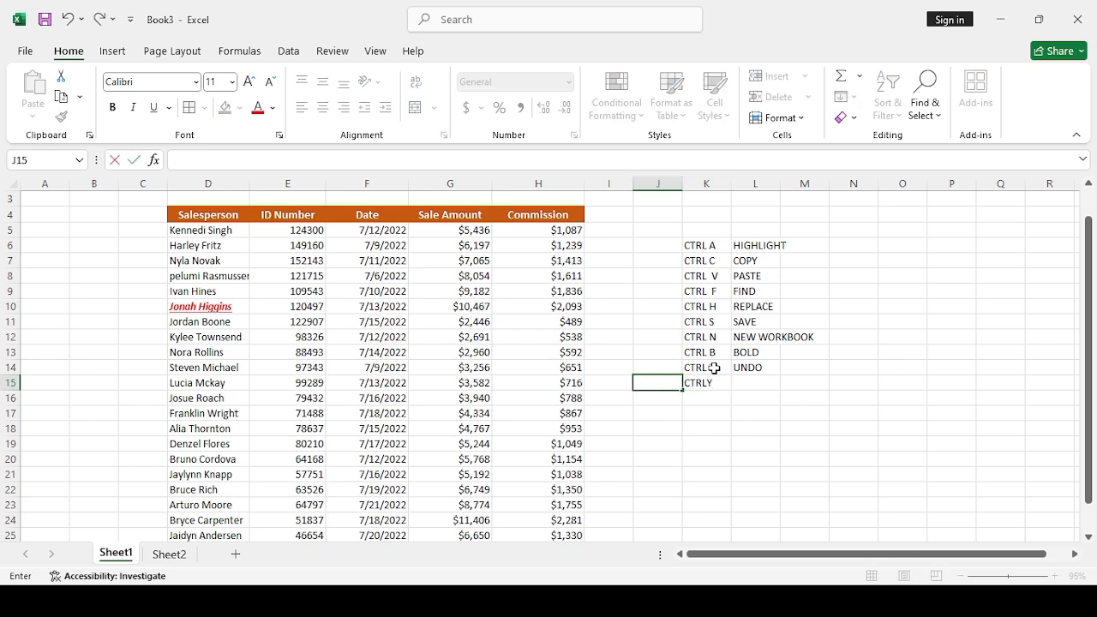
left_click(738, 386)
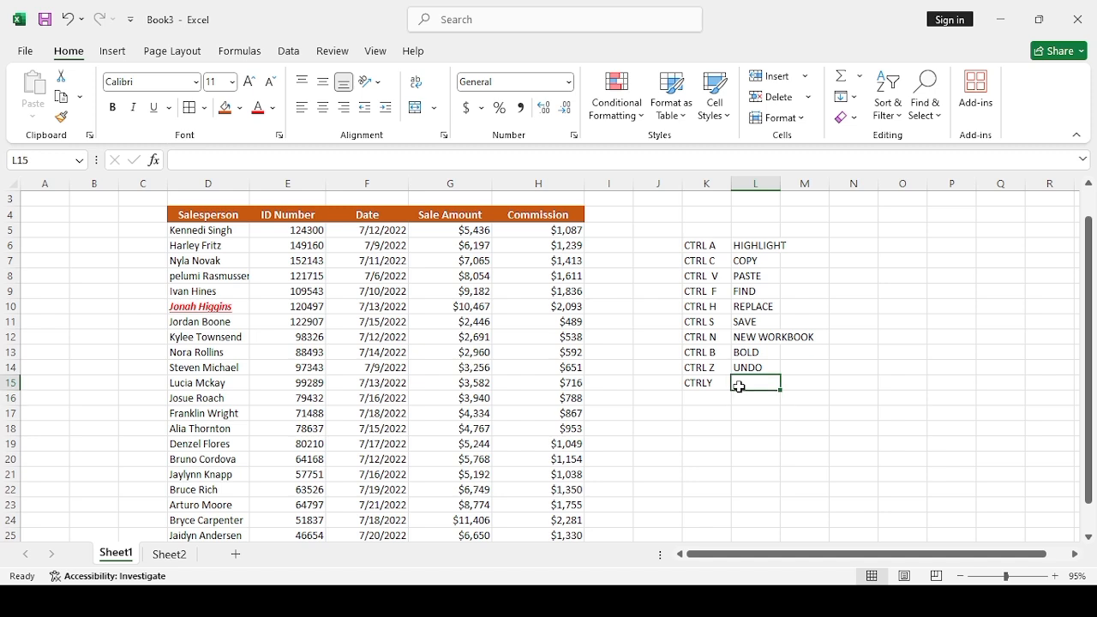
type("REDO")
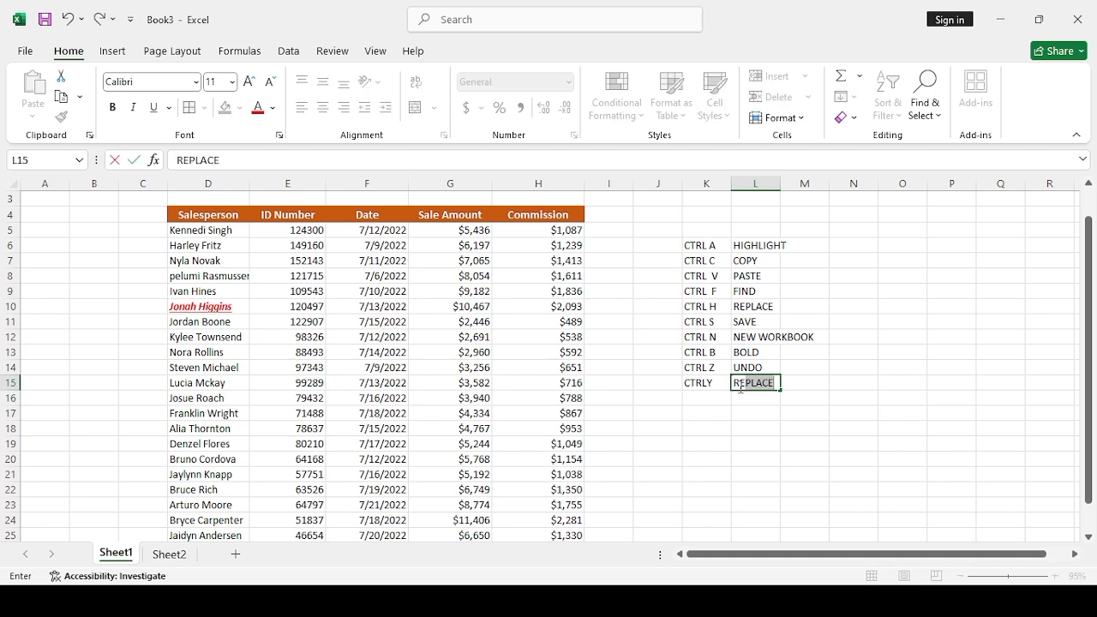
Step: Put a border around the commission cell H15
left_click(558, 382)
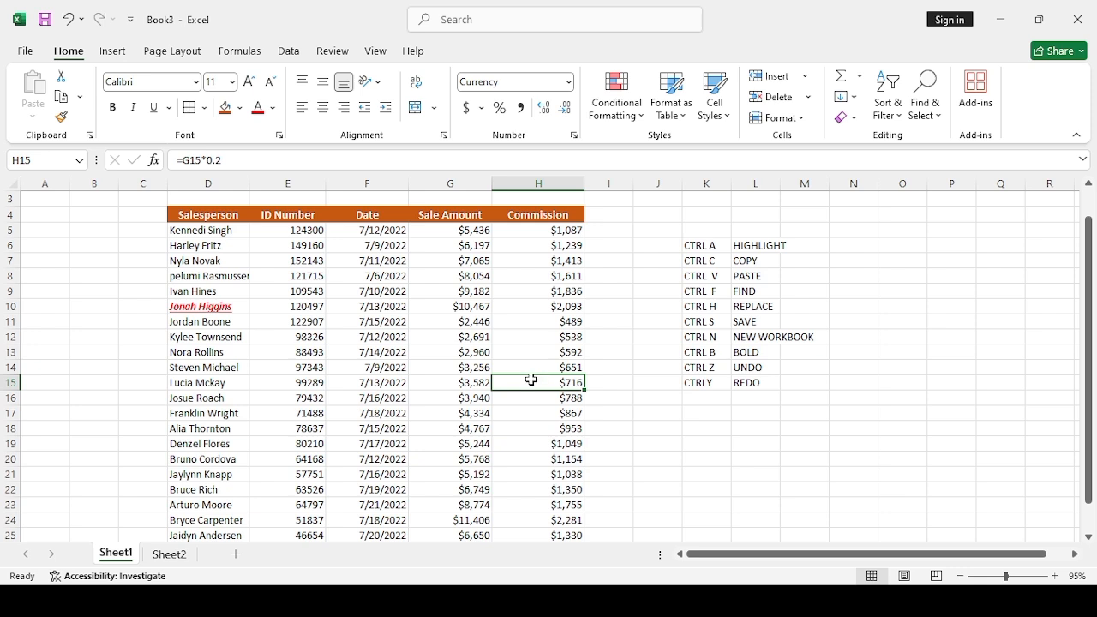
left_click(453, 325)
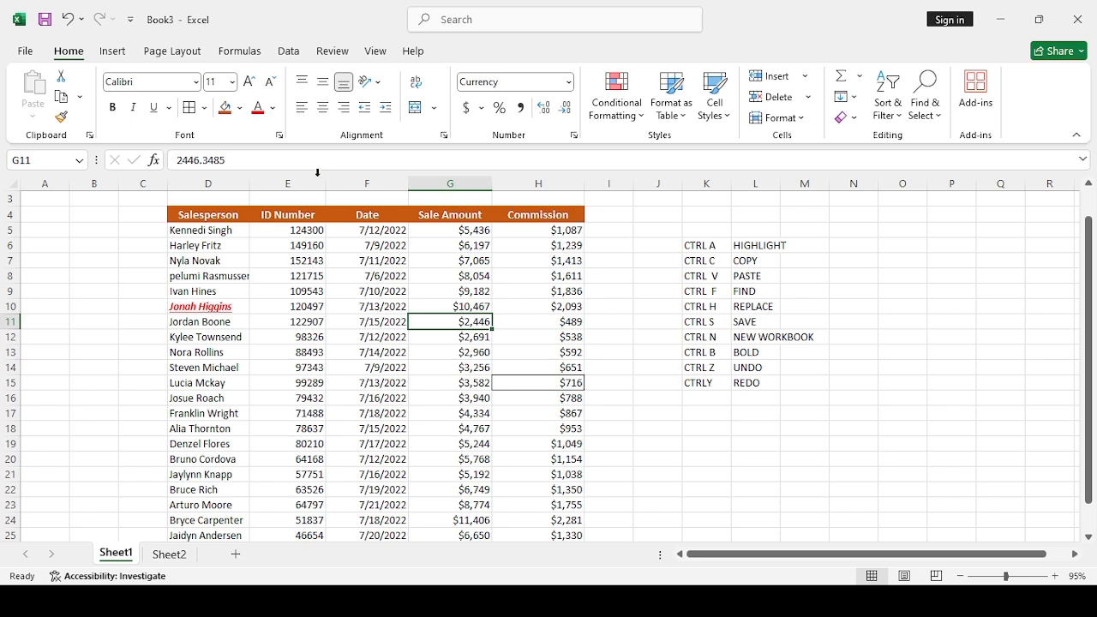
Step: Insert a text box below the shortcut list, spanning about K17 to M24, containing "HOW TO CREATE TEXT BOX IN EXCEL"
left_click(112, 52)
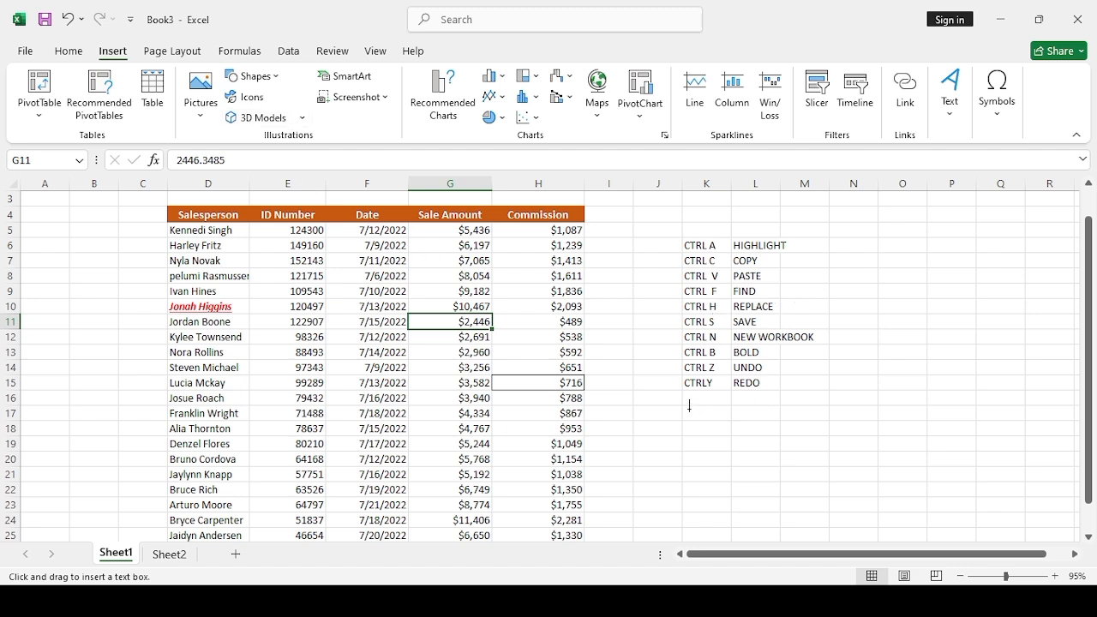
left_click_drag(689, 410, 853, 523)
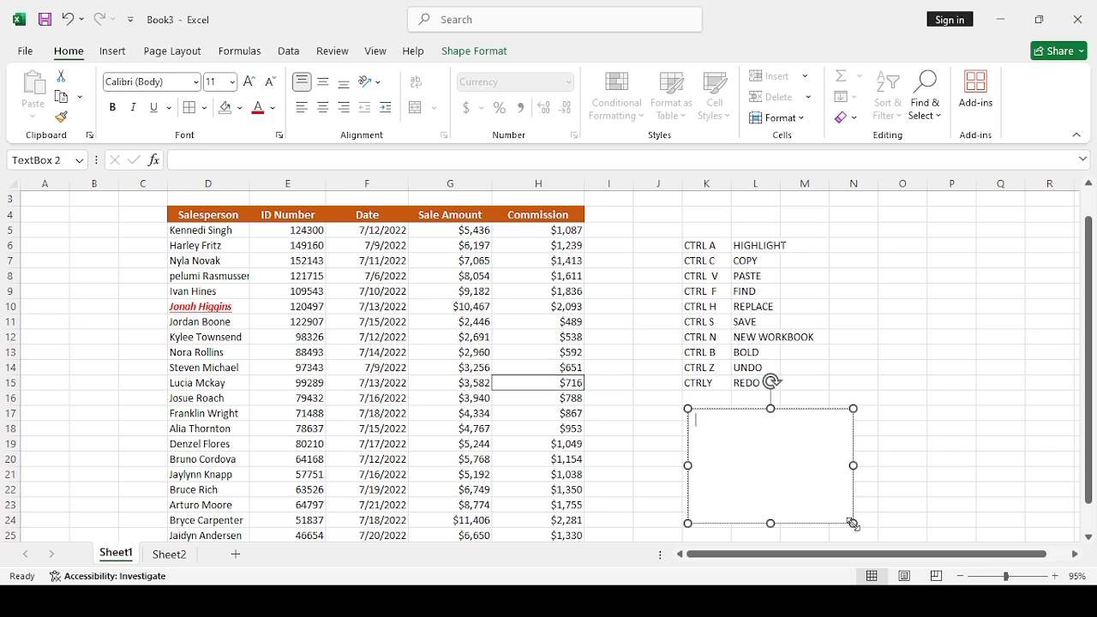
type("HOW TO CREATE")
type("TEXT  BO")
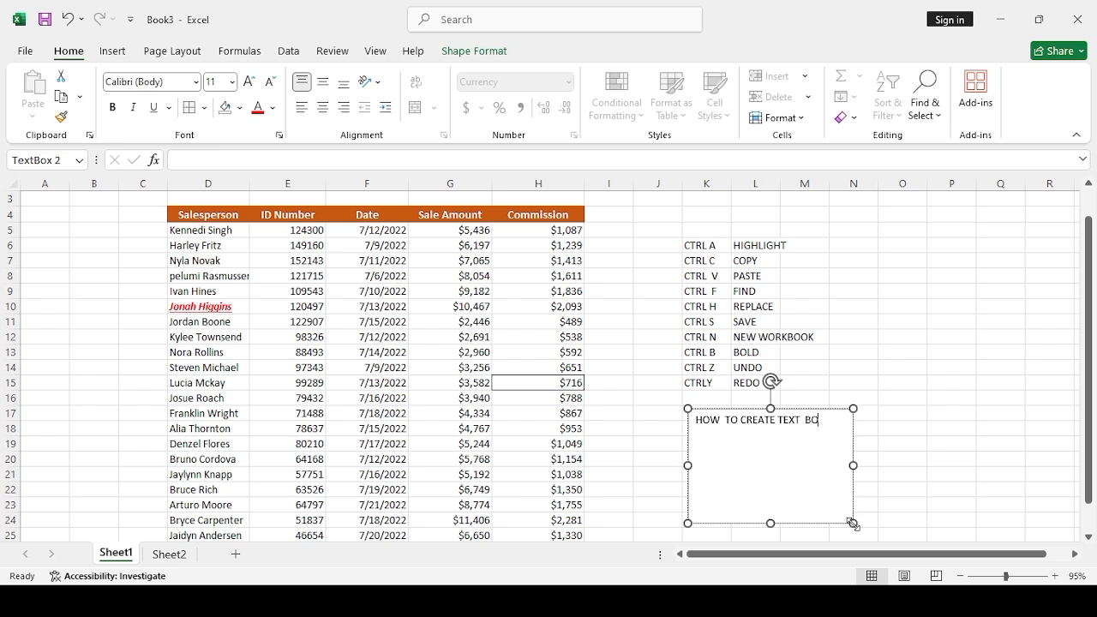
type("X IN EXCEL")
left_click(943, 457)
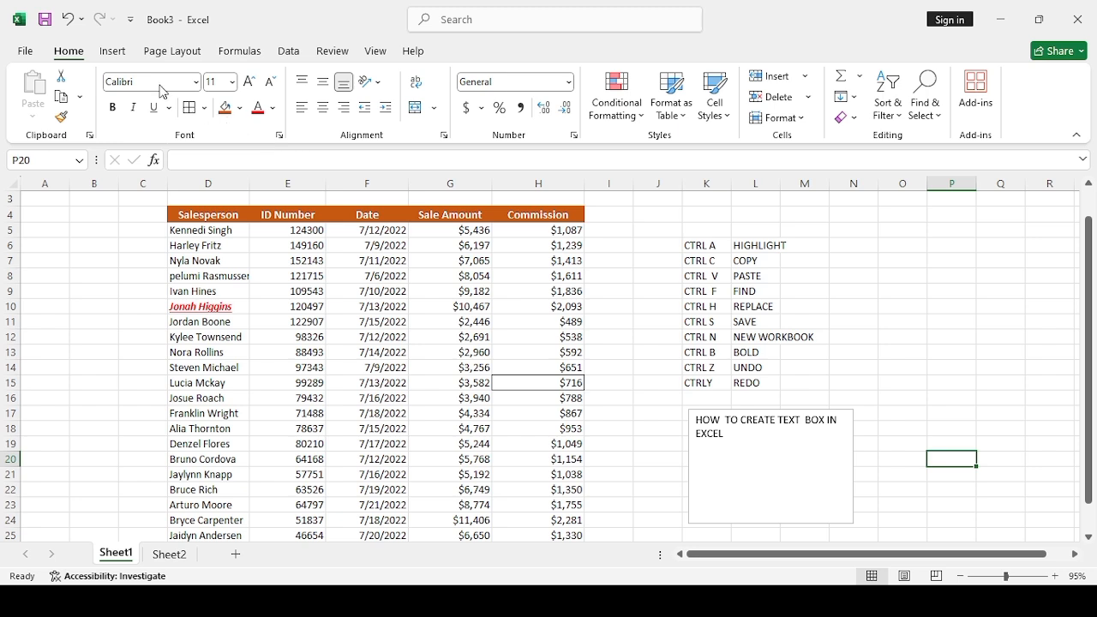
Step: Draw a rectangle about 1.69" high and 1.78" wide beside the shortcut list, with no fill and a thick dark outline
left_click(104, 49)
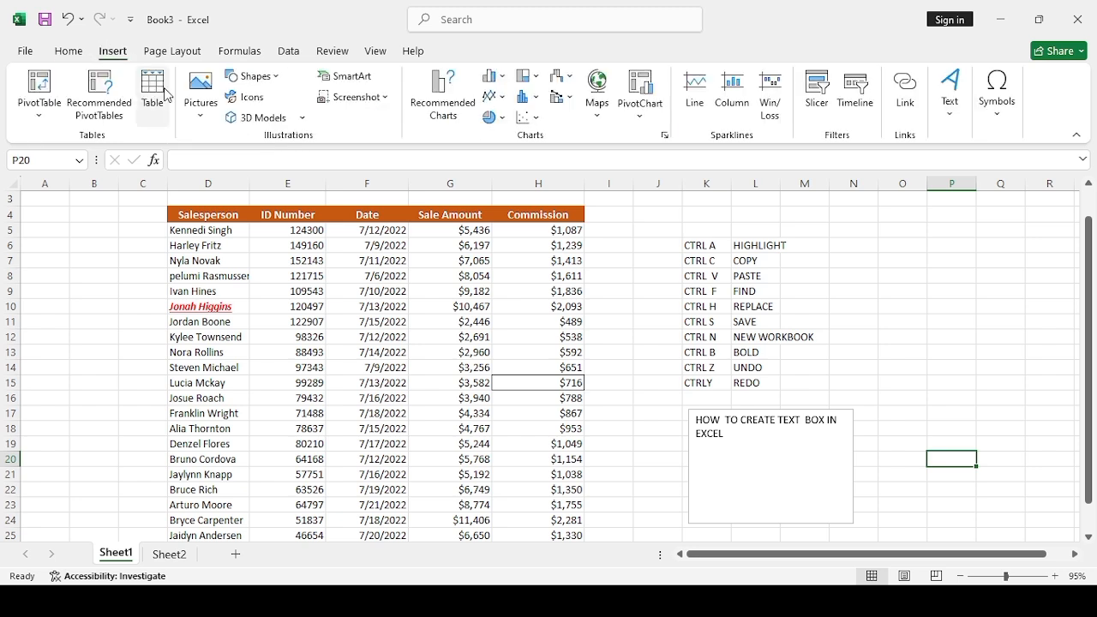
left_click(291, 113)
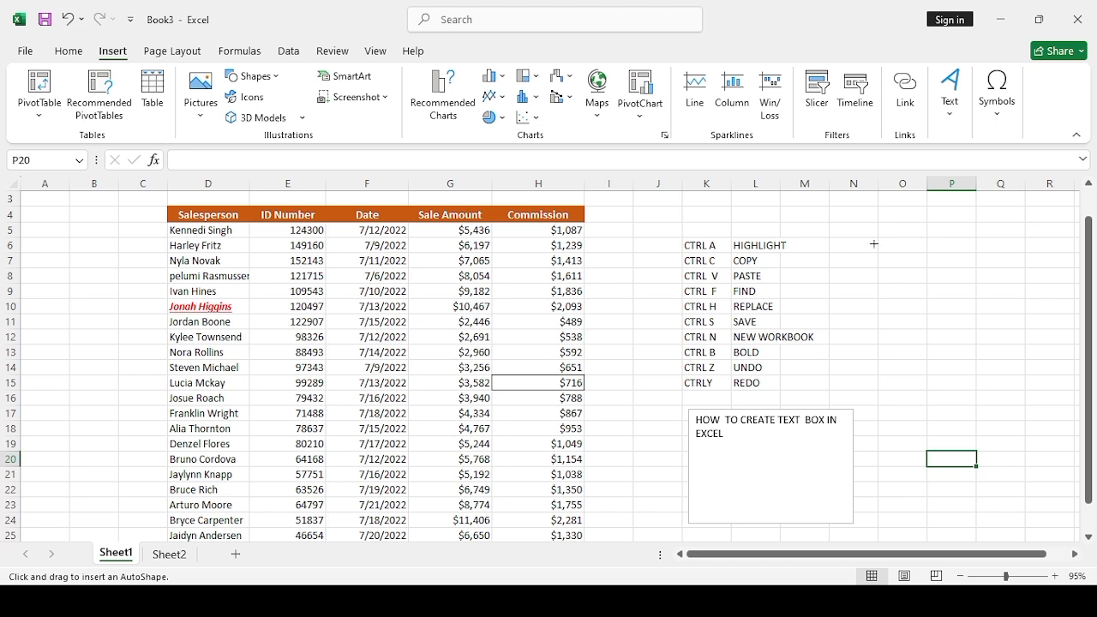
left_click_drag(860, 237, 991, 362)
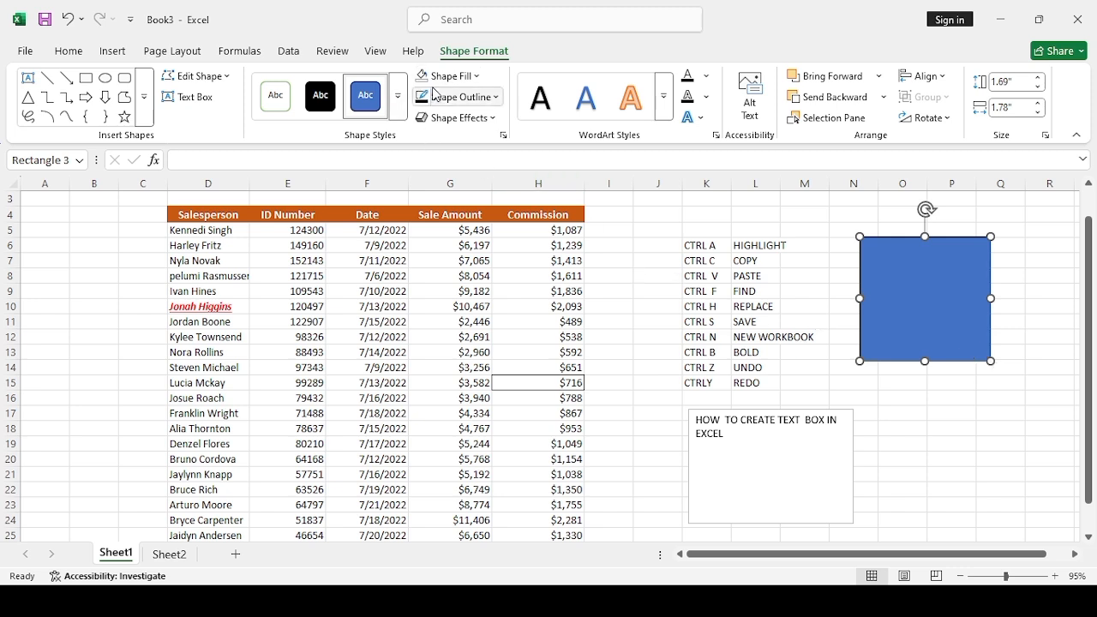
left_click(478, 84)
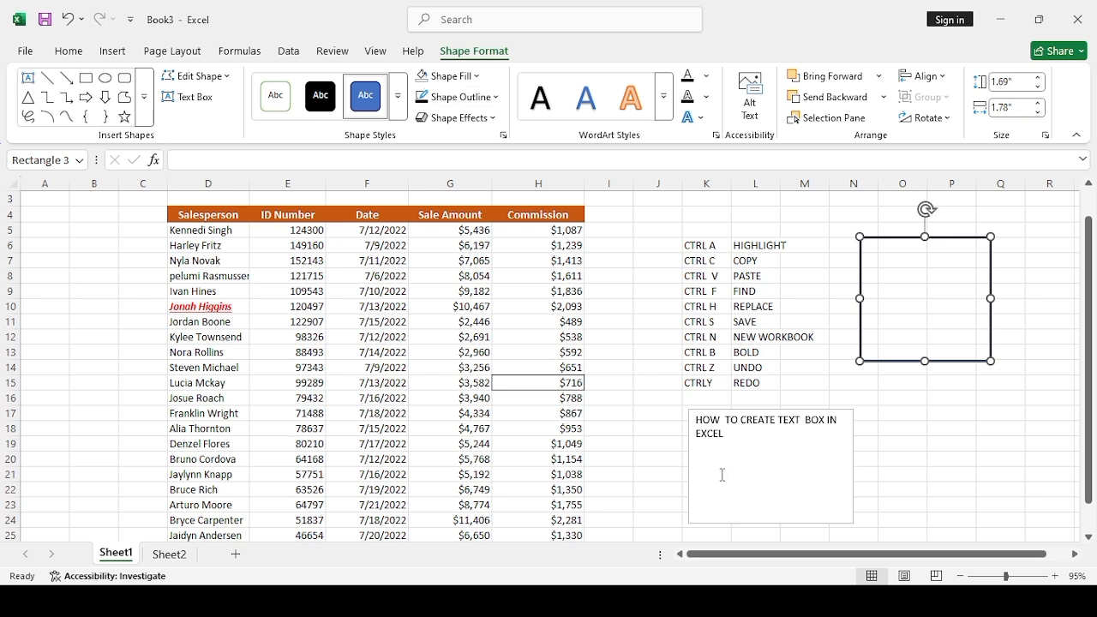
left_click(892, 397)
Step: Enter the test text "HH" in cell O7 inside the rectangle and erase it again
left_click(900, 294)
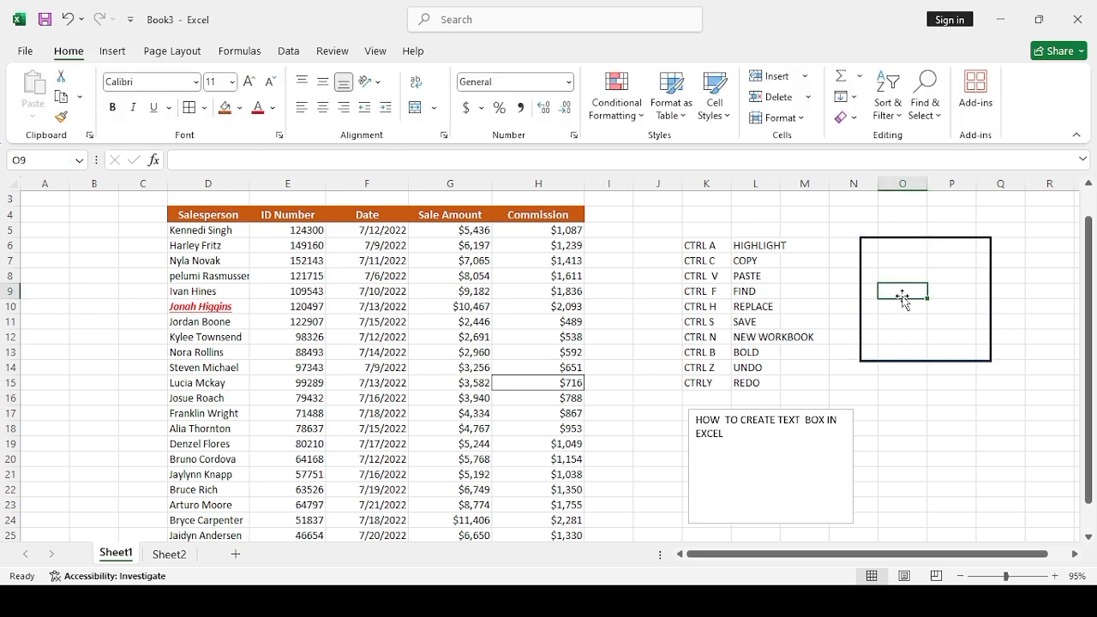
left_click(884, 257)
type("HH")
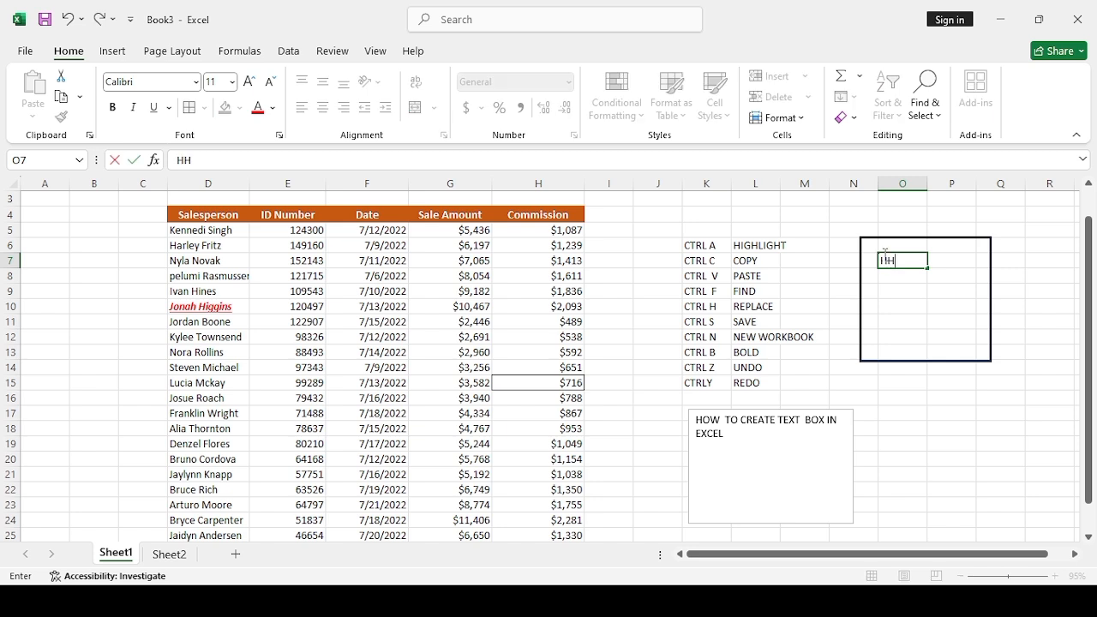
key("BackSpace")
key("BackSpace")
left_click(924, 413)
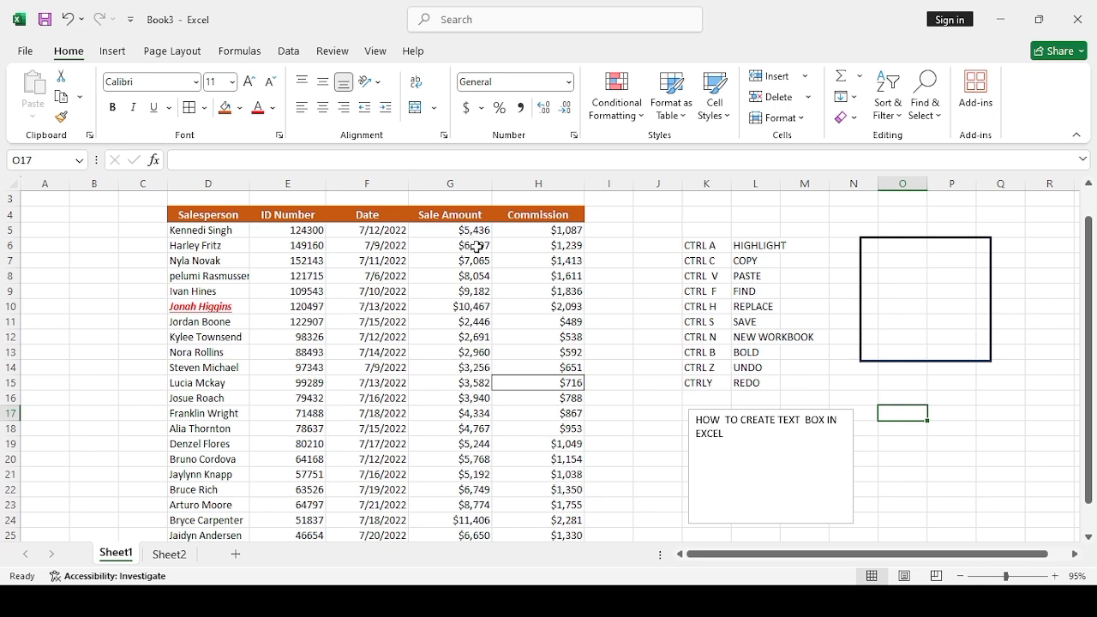
Step: Insert the portrait photo of the man in a white shirt on Sheet2
left_click(174, 560)
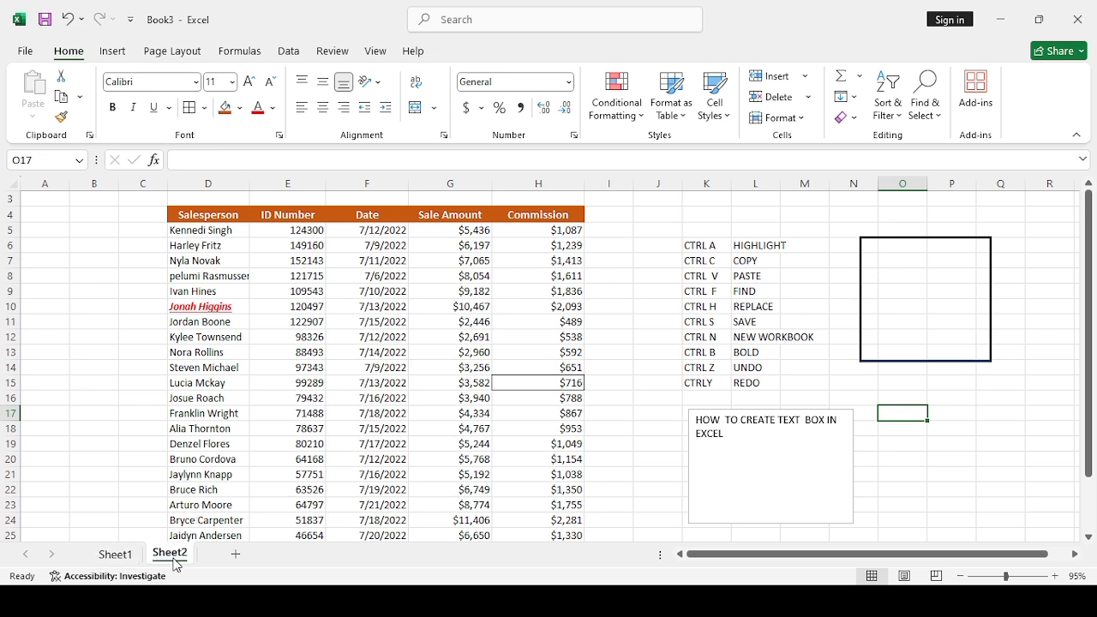
left_click(111, 52)
left_click(209, 111)
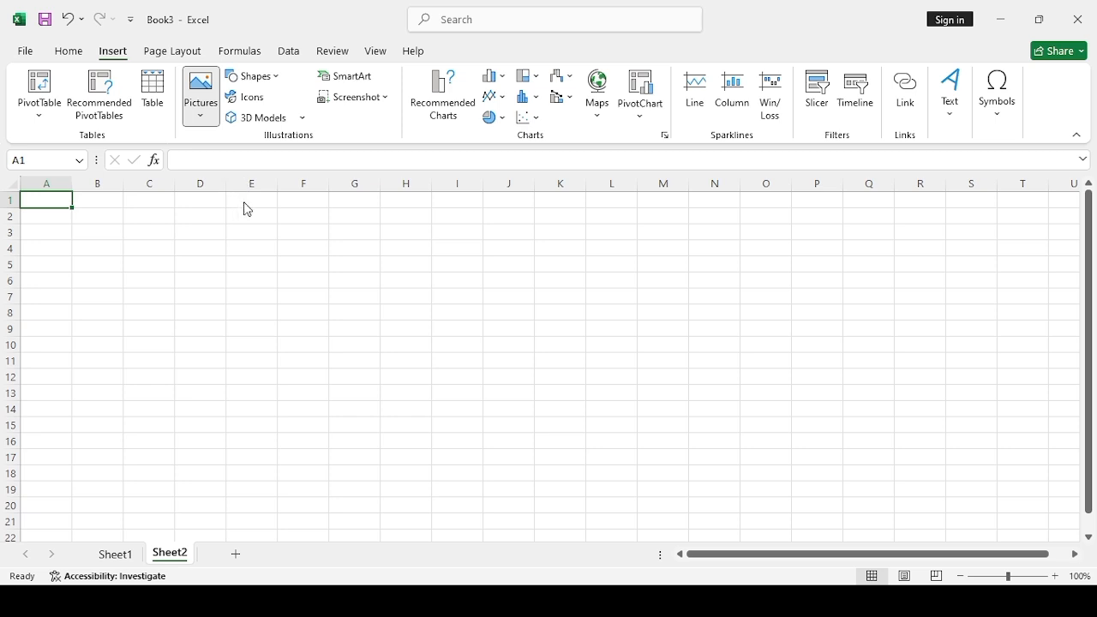
left_click(247, 159)
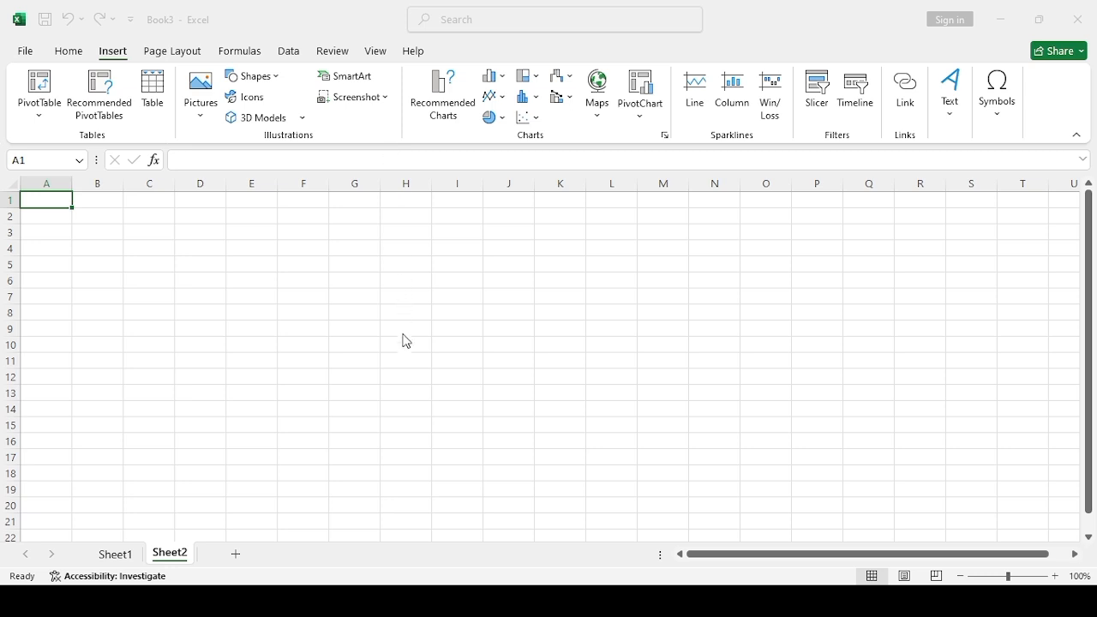
left_click(406, 365)
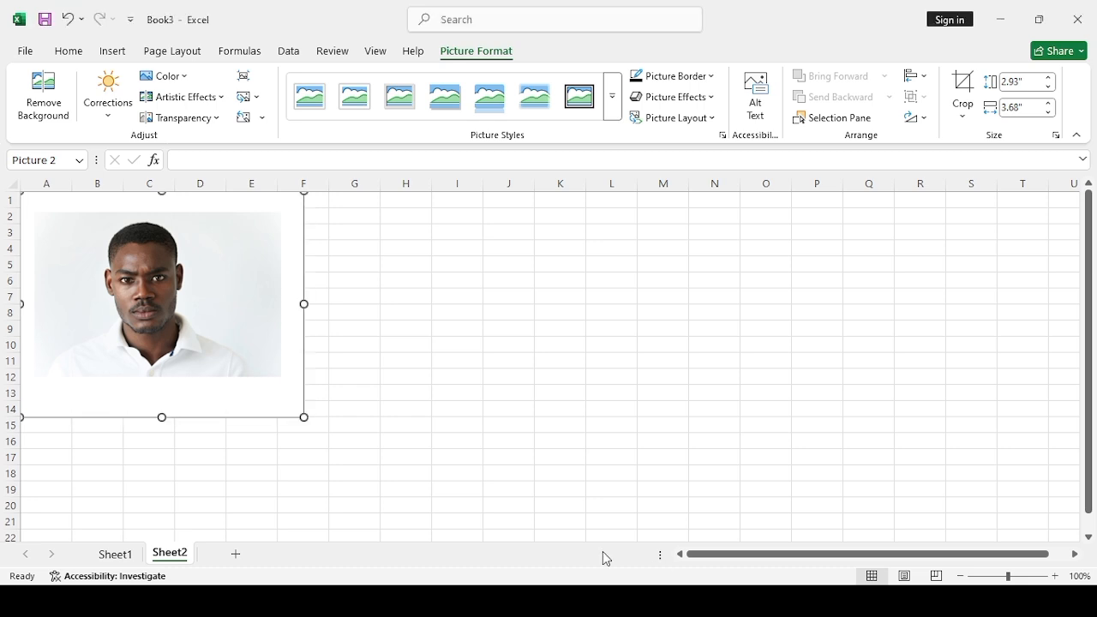
Step: Shrink the photo to about 1.2" high and 1.51" wide and place it over roughly D4 to F9
left_click_drag(266, 347, 500, 341)
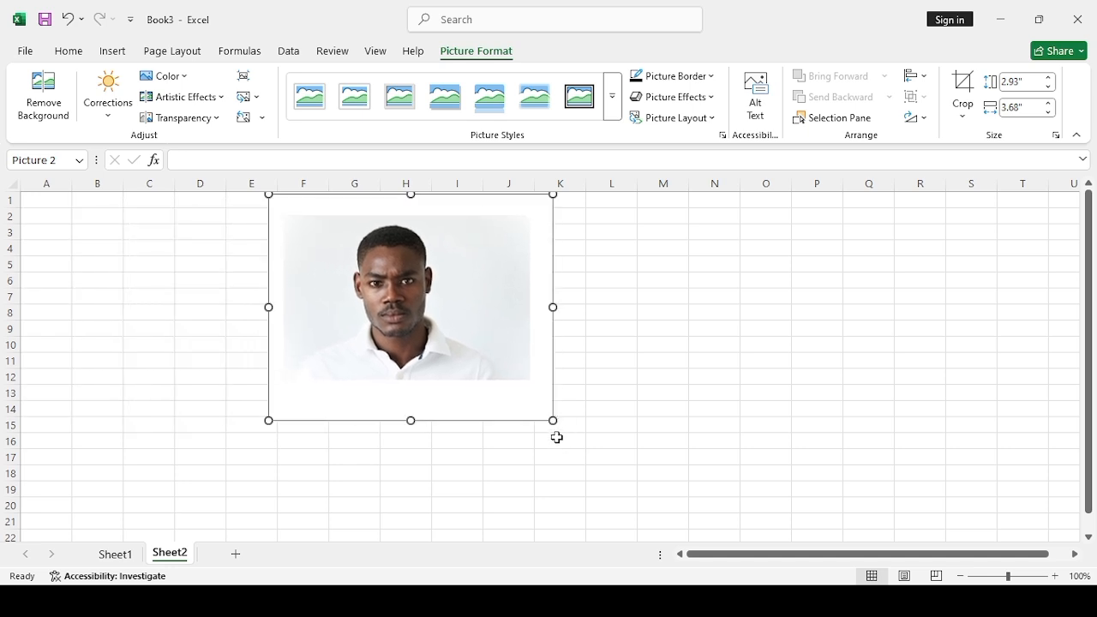
left_click_drag(519, 385, 375, 286)
left_click_drag(332, 232, 270, 283)
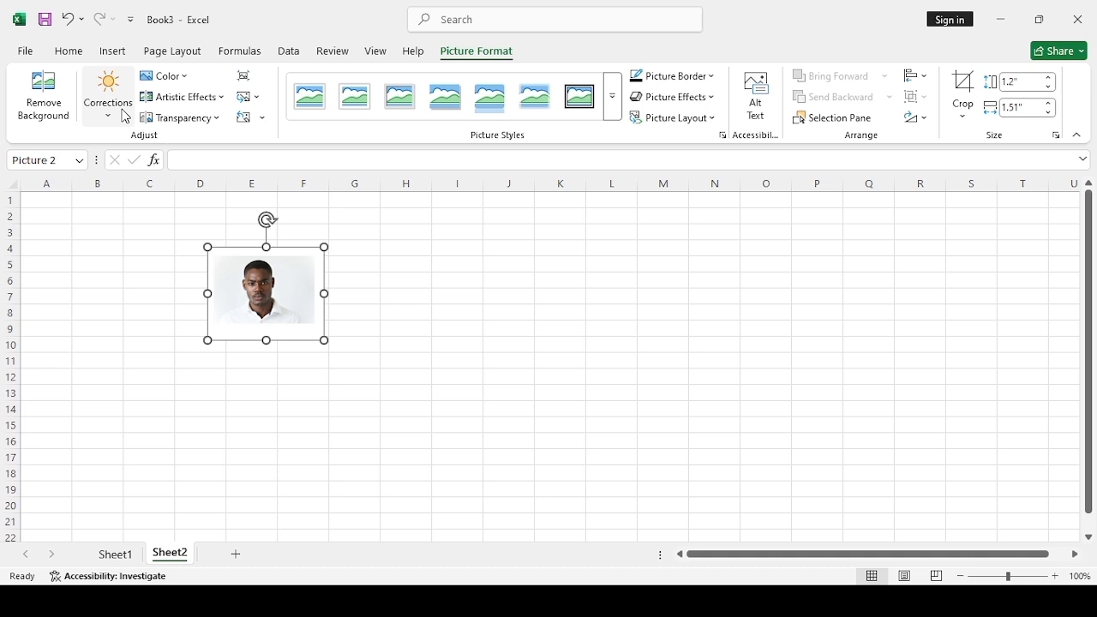
Step: Return to Sheet1 and left-align the first salesperson name in D5
left_click(129, 553)
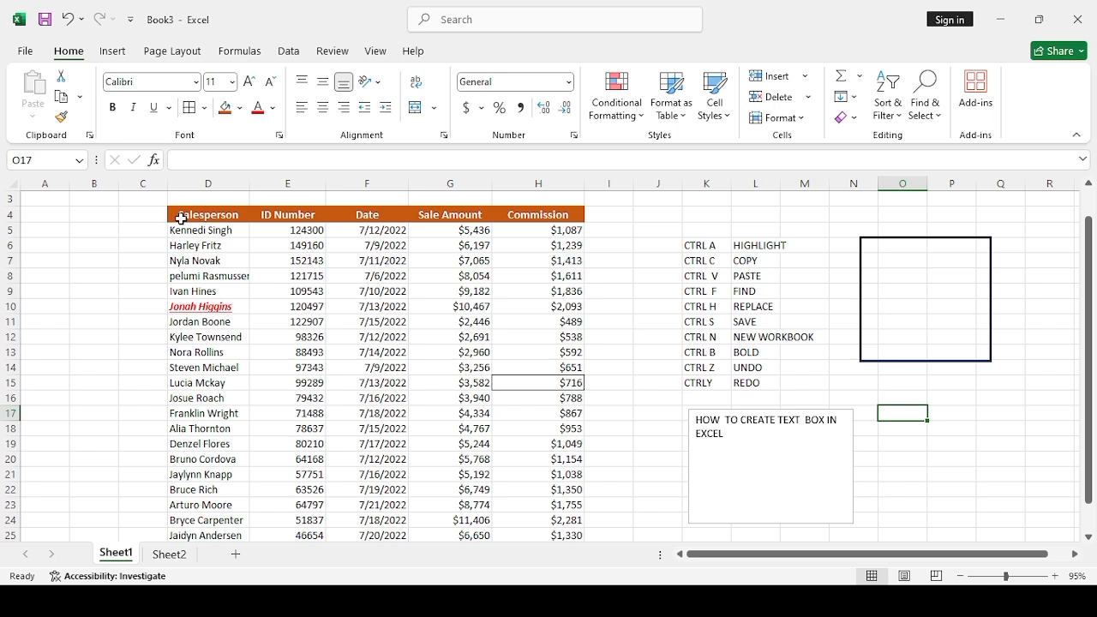
left_click(182, 218)
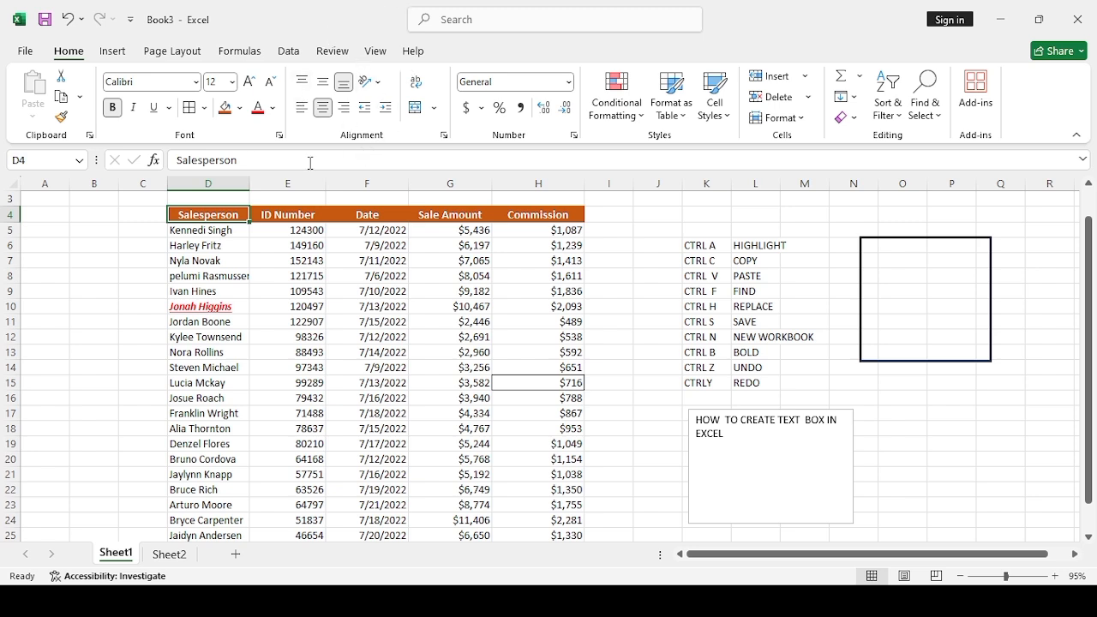
key("F2")
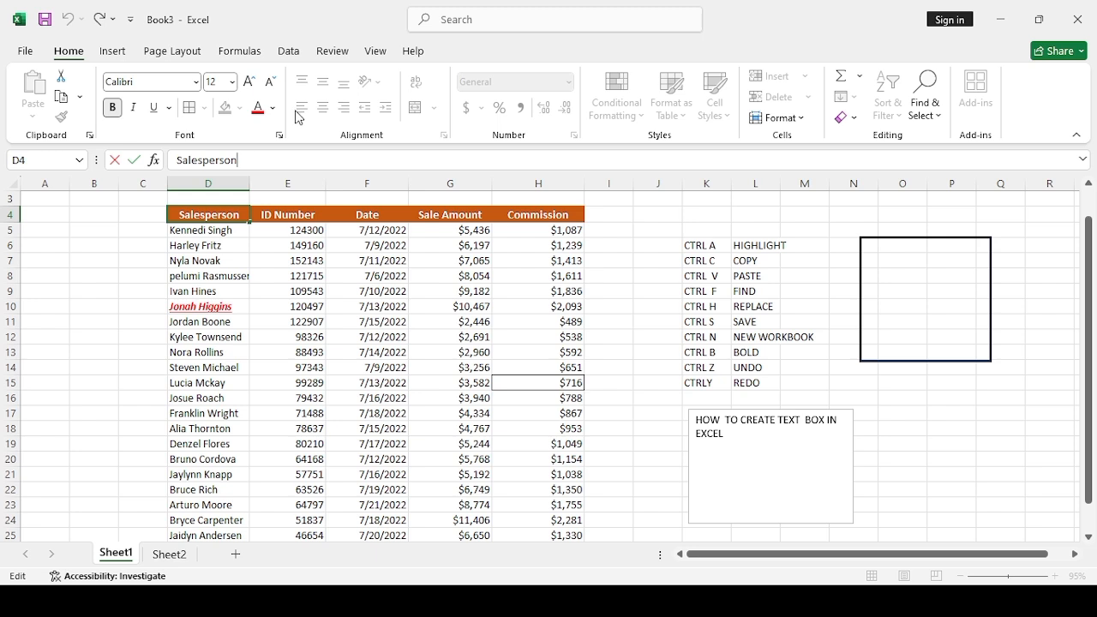
left_click(253, 291)
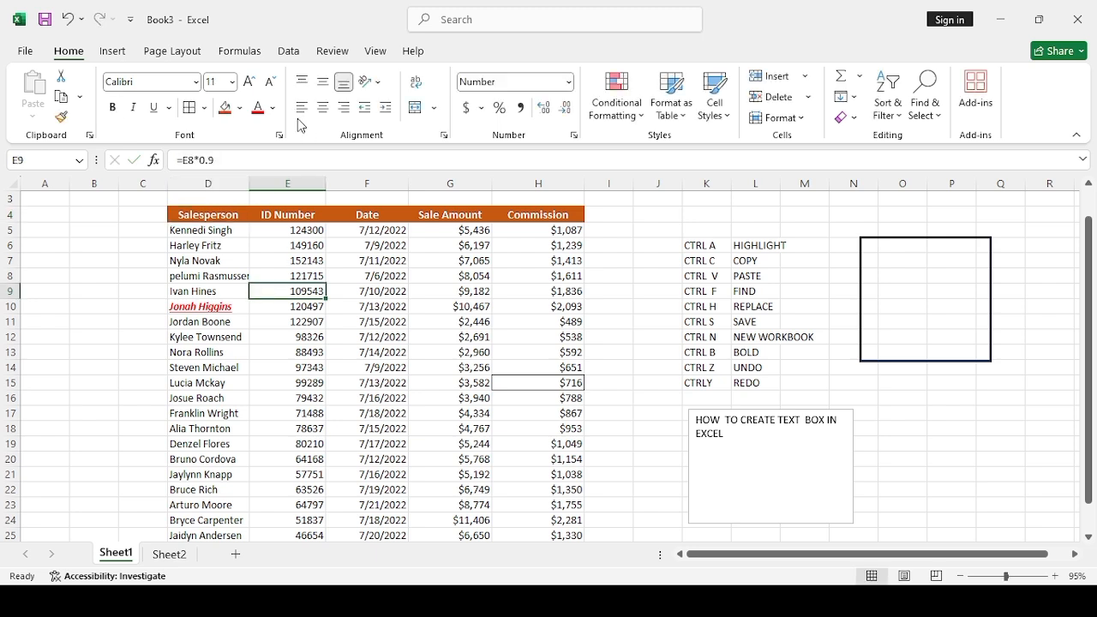
left_click(214, 227)
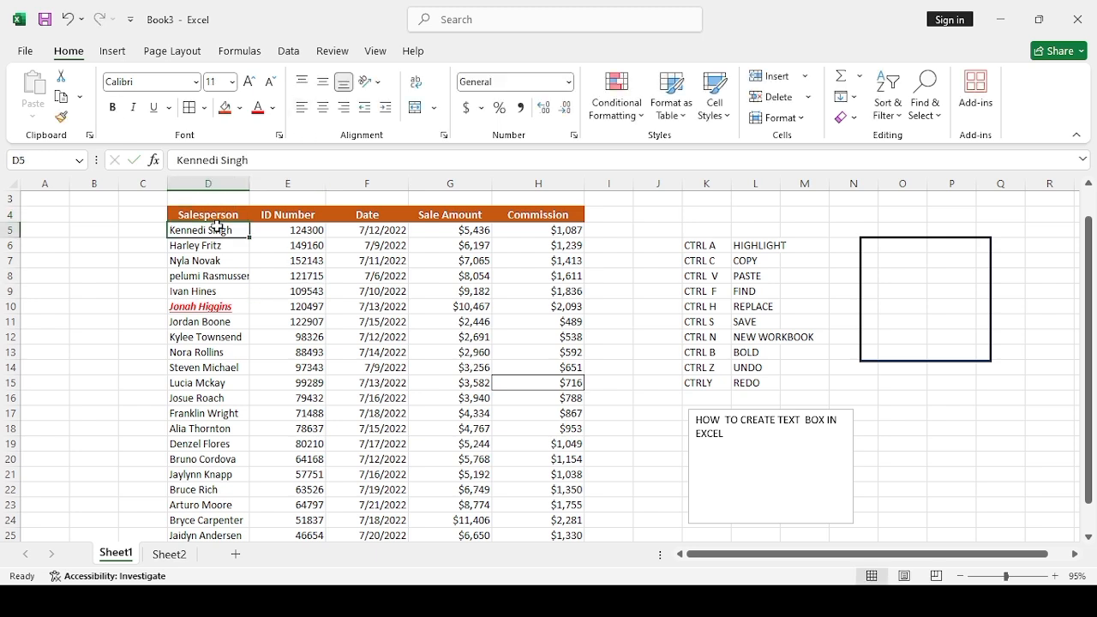
left_click(301, 108)
Step: Align the Salesperson header in D4 to the left, then centre it, and finally right-align it
left_click(238, 217)
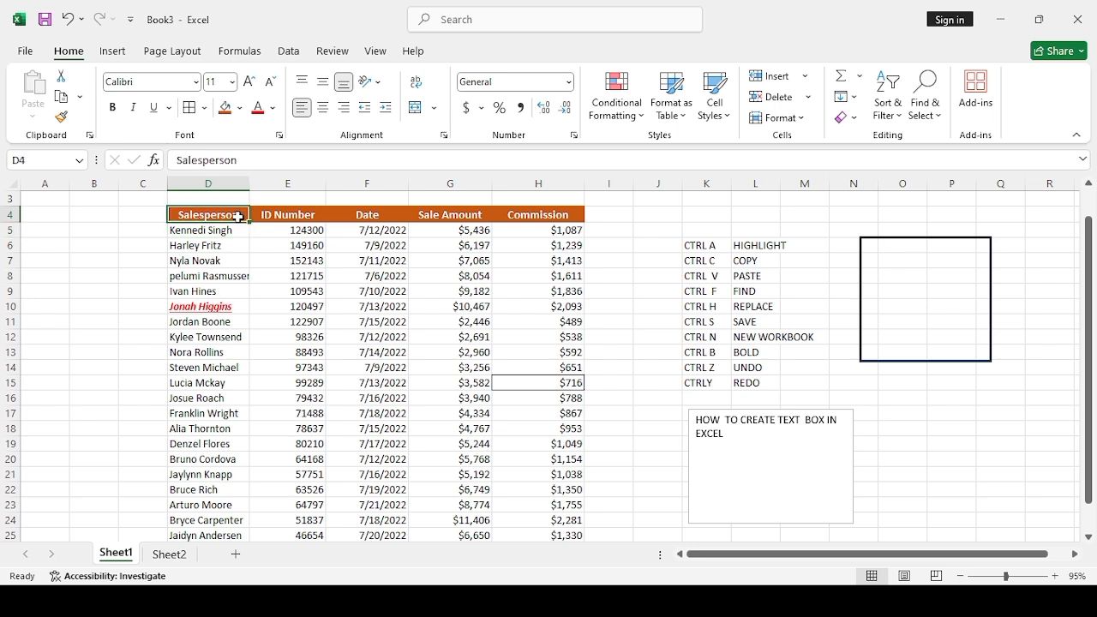
left_click(306, 111)
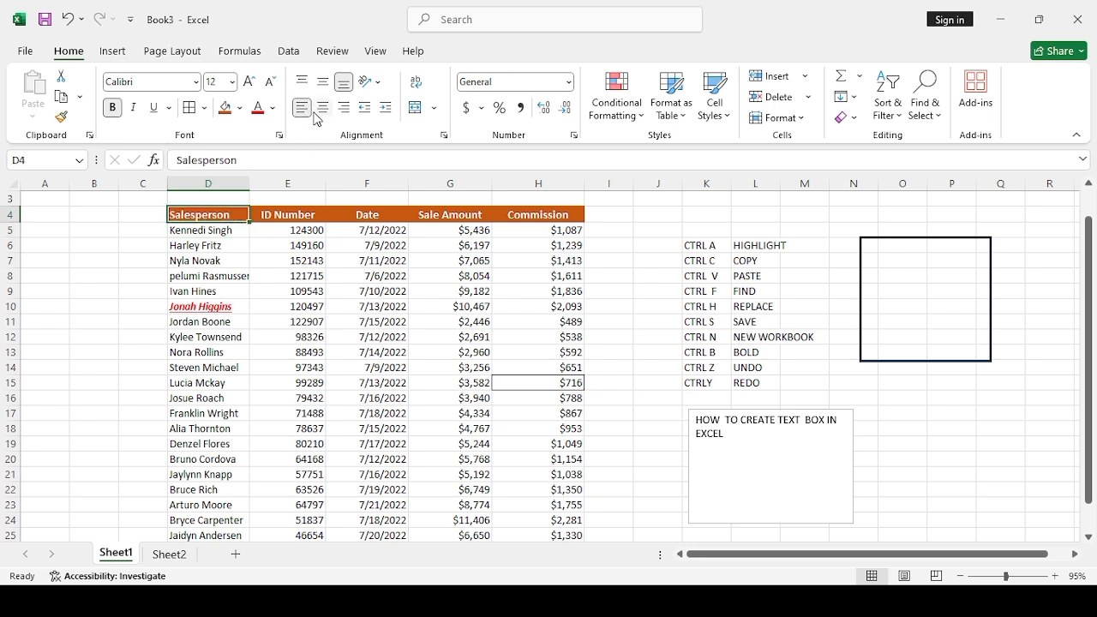
left_click(320, 113)
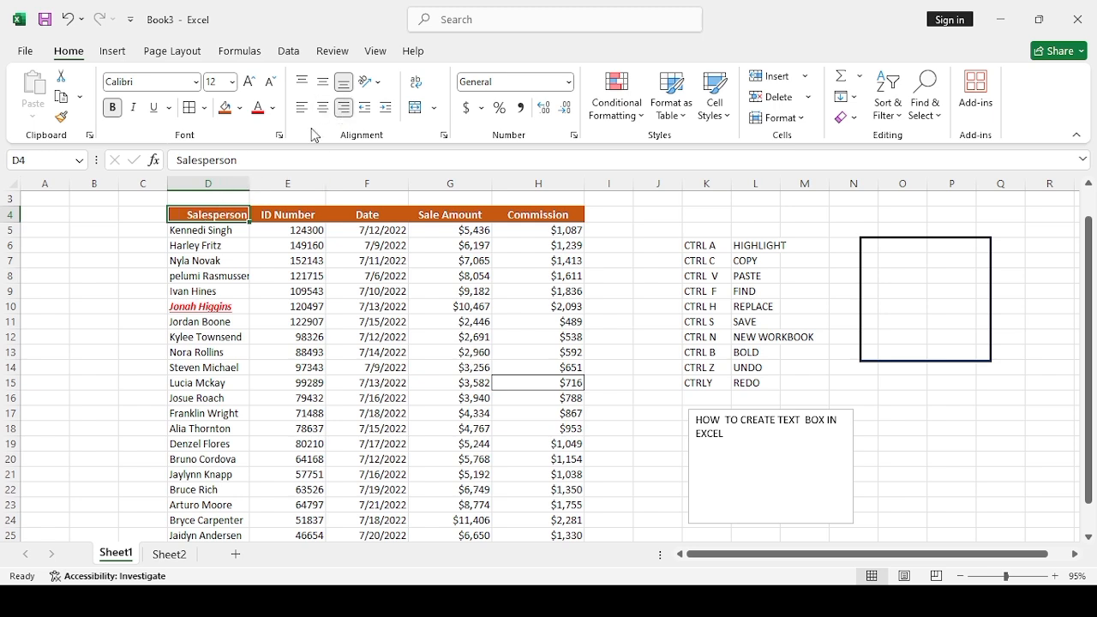
Step: Centre the Salesperson header in D4, right-align it again, and finally align it to the left
left_click(322, 108)
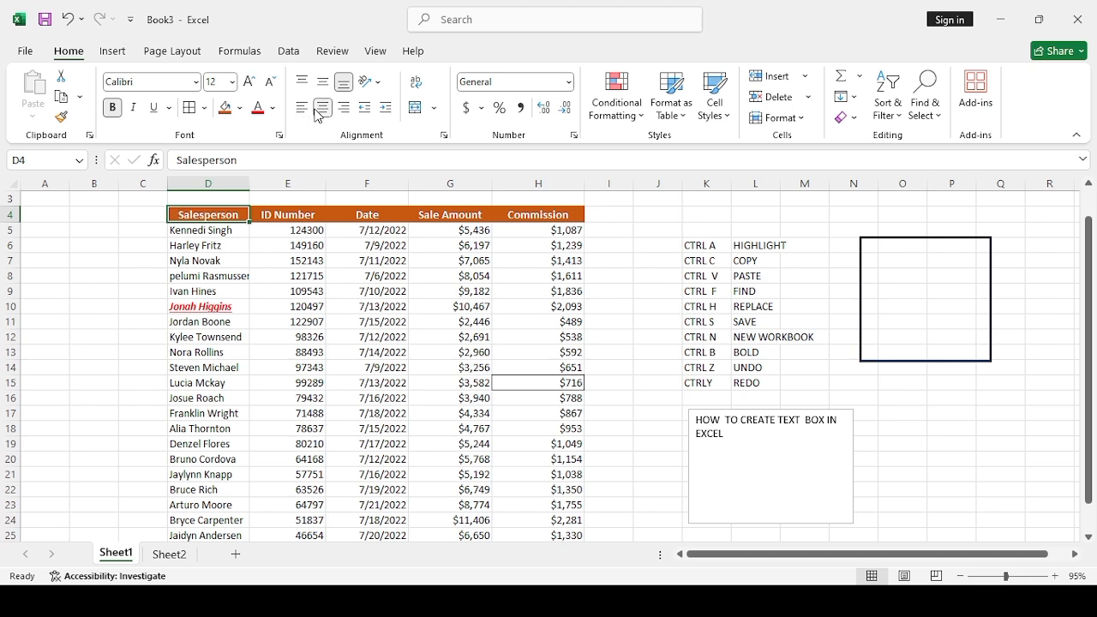
left_click(342, 109)
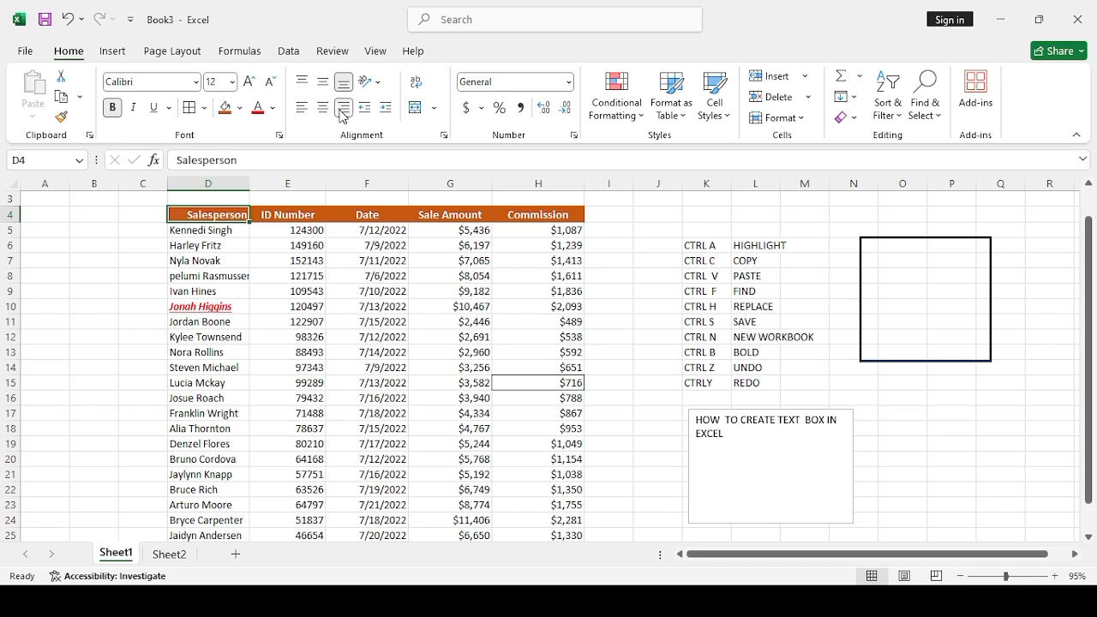
left_click(299, 114)
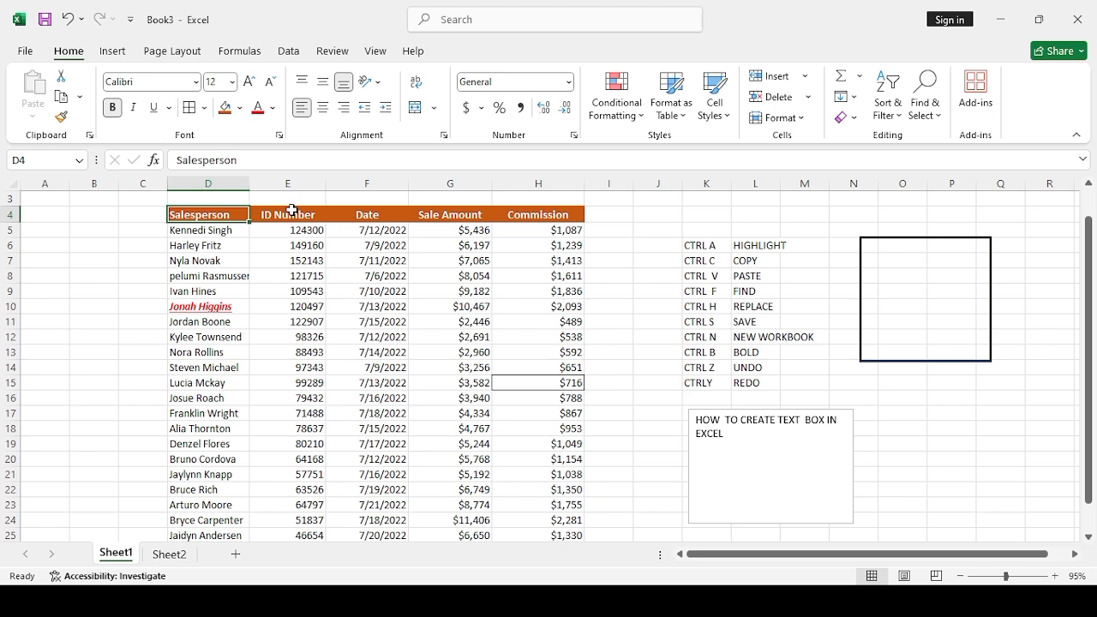
Step: Insert an entire blank row at row 3, above the sales table
left_click(312, 197)
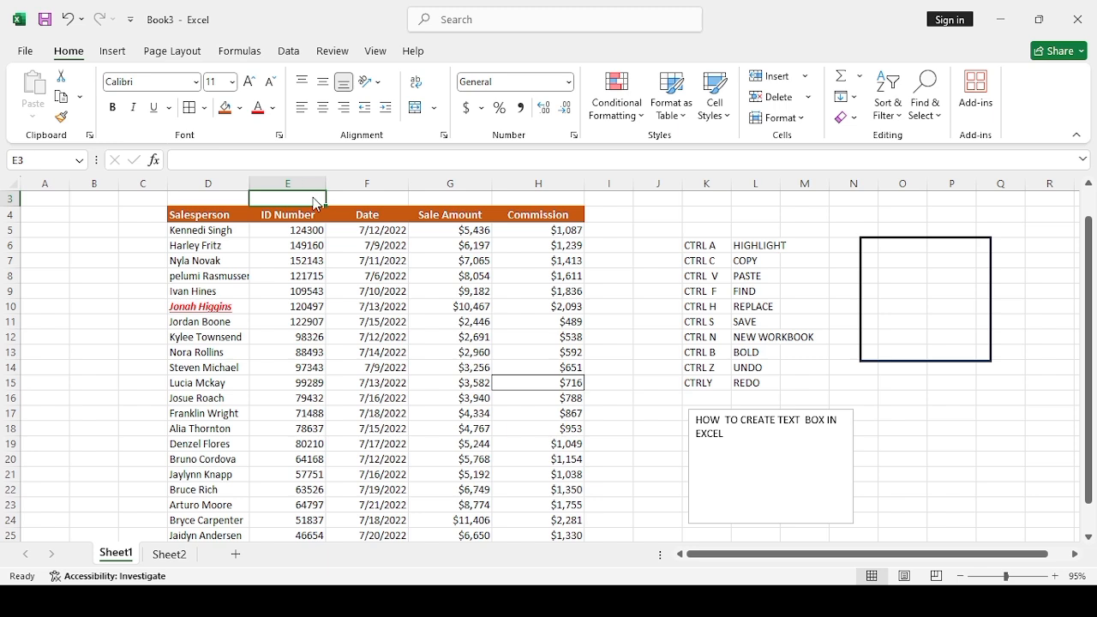
key("ctrl+f")
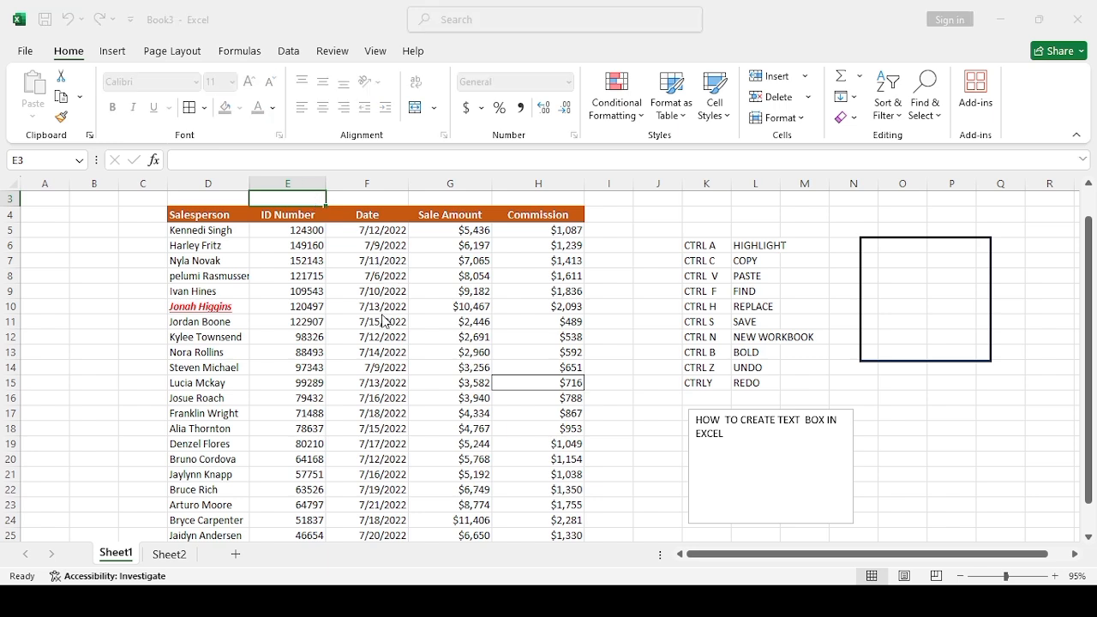
key("Return")
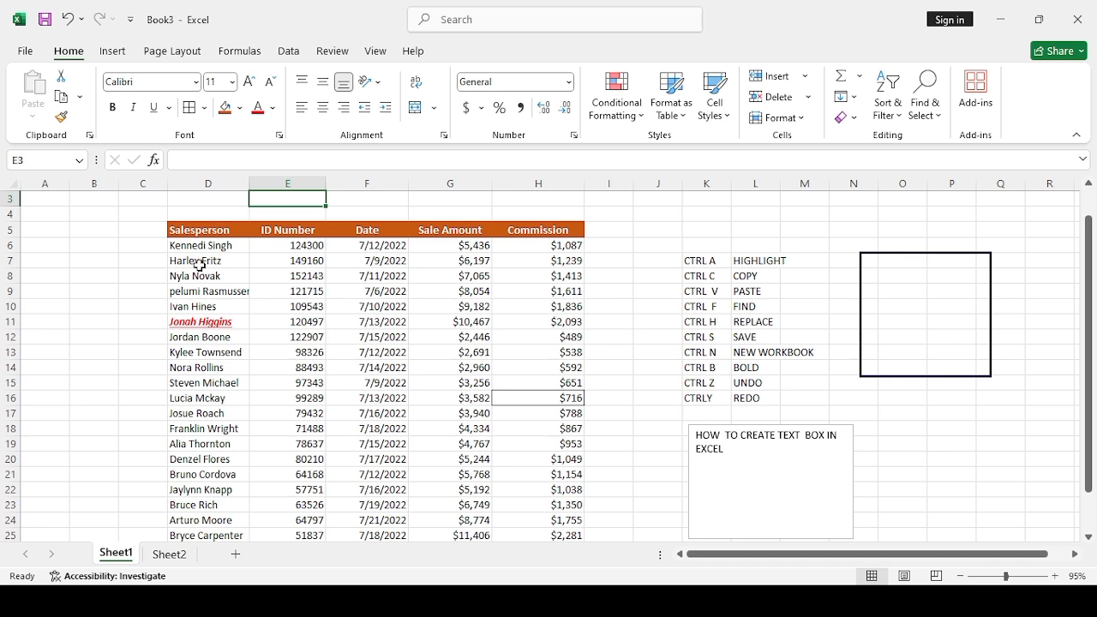
Step: Insert an entire column before the ID Number column and undo the insertion
left_click(265, 241)
left_click(262, 228)
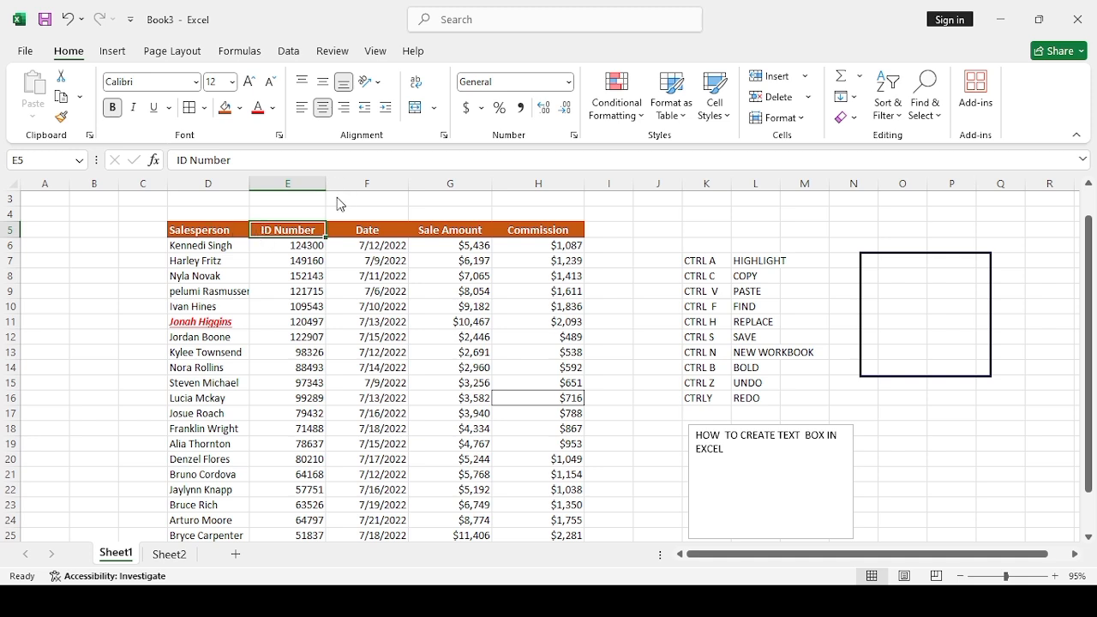
left_click(330, 266)
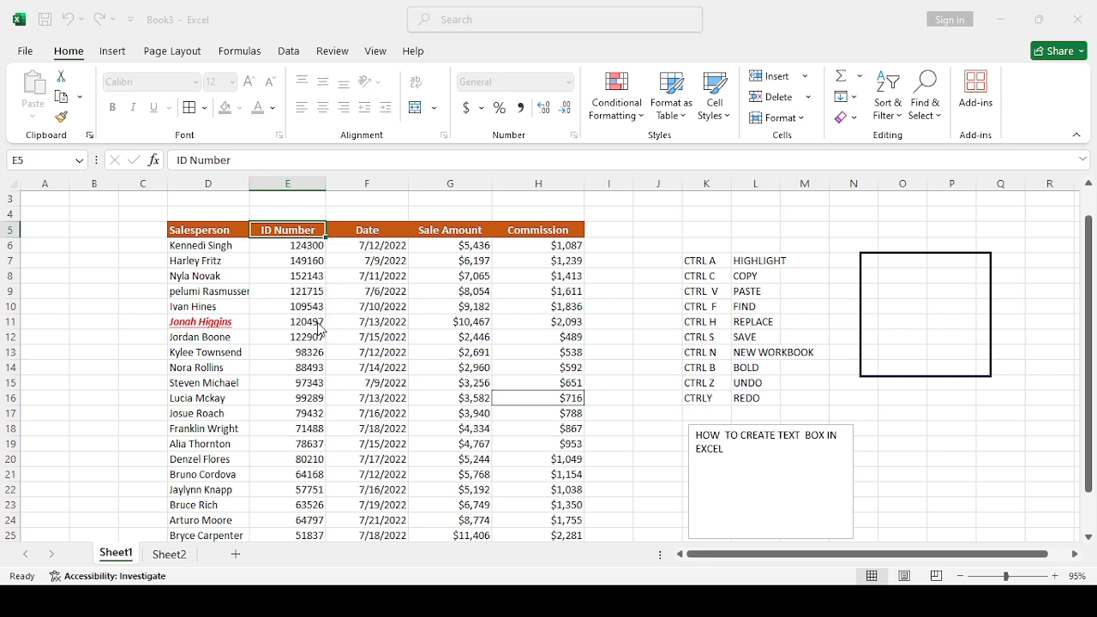
left_click(317, 330)
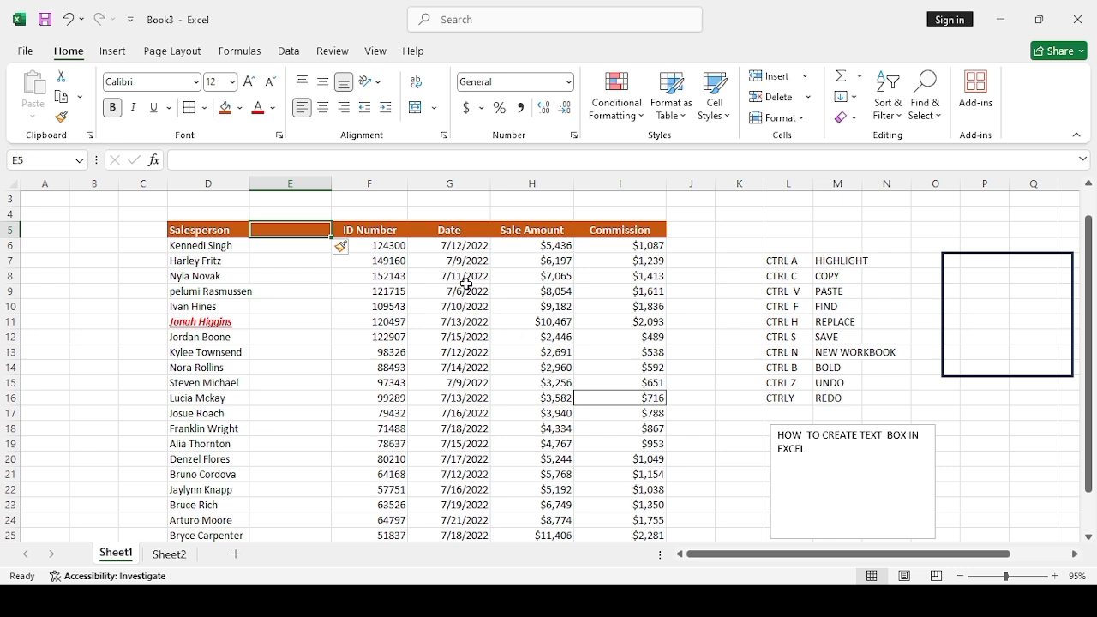
key("ctrl+z")
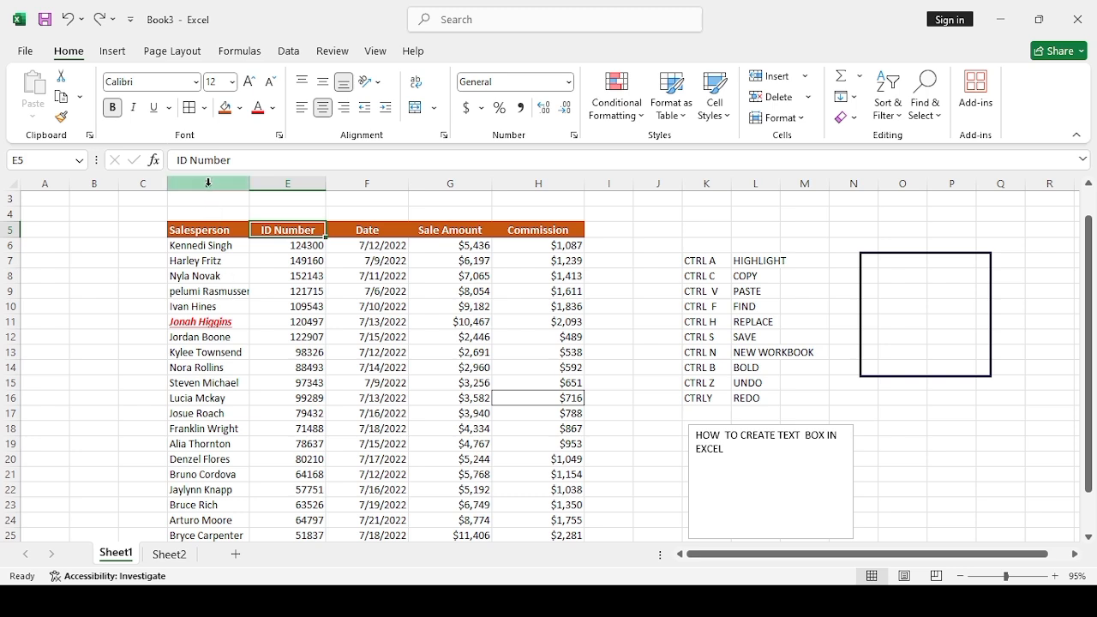
left_click(202, 306)
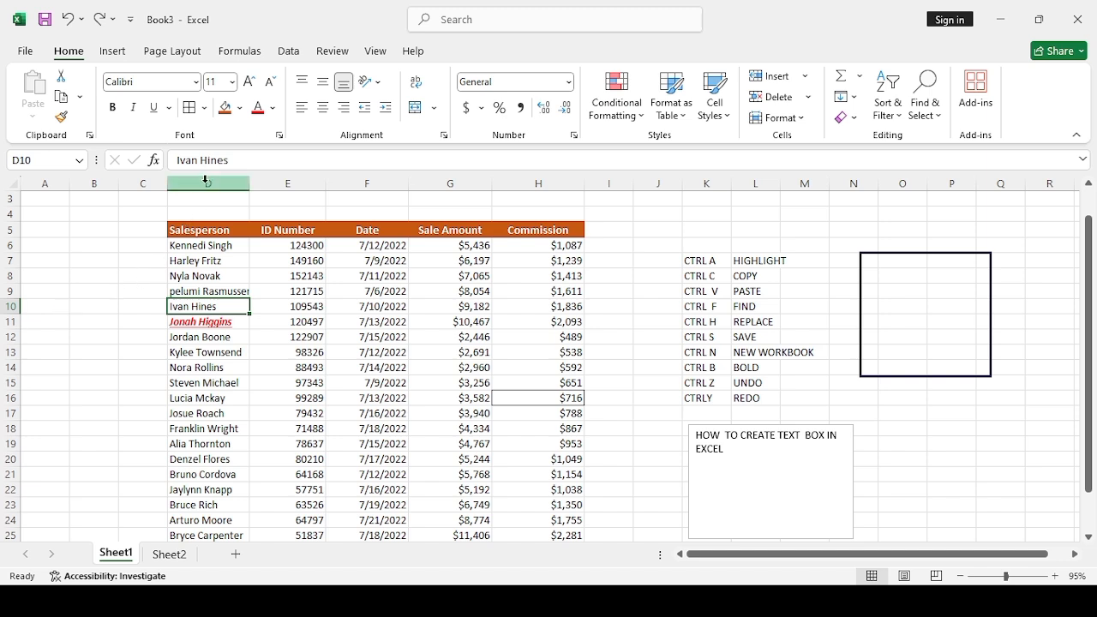
left_click(199, 384)
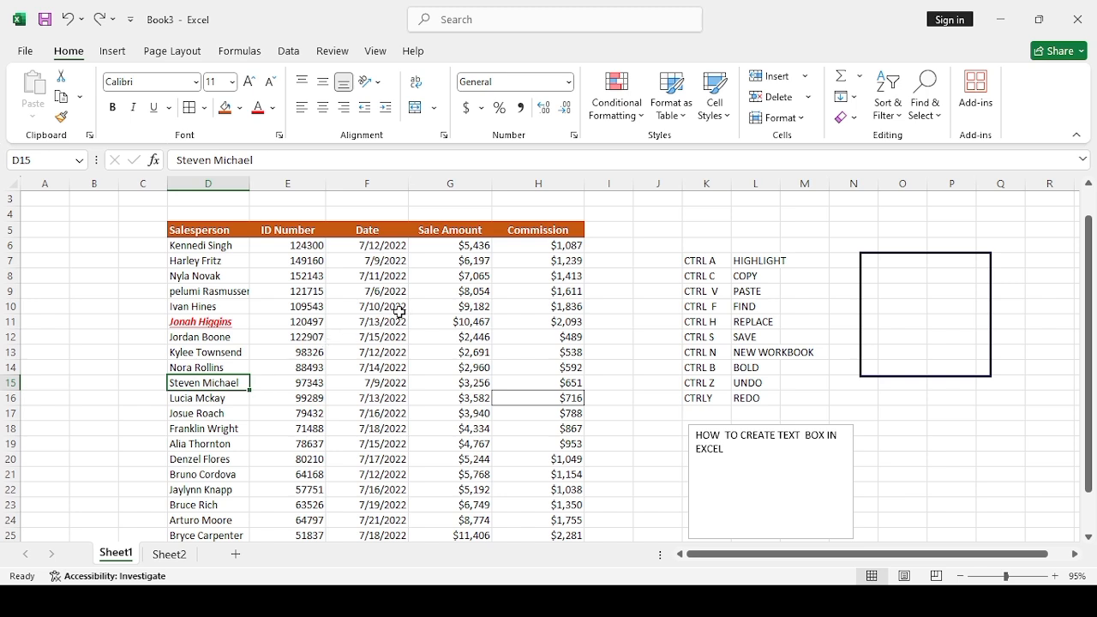
left_click(372, 321)
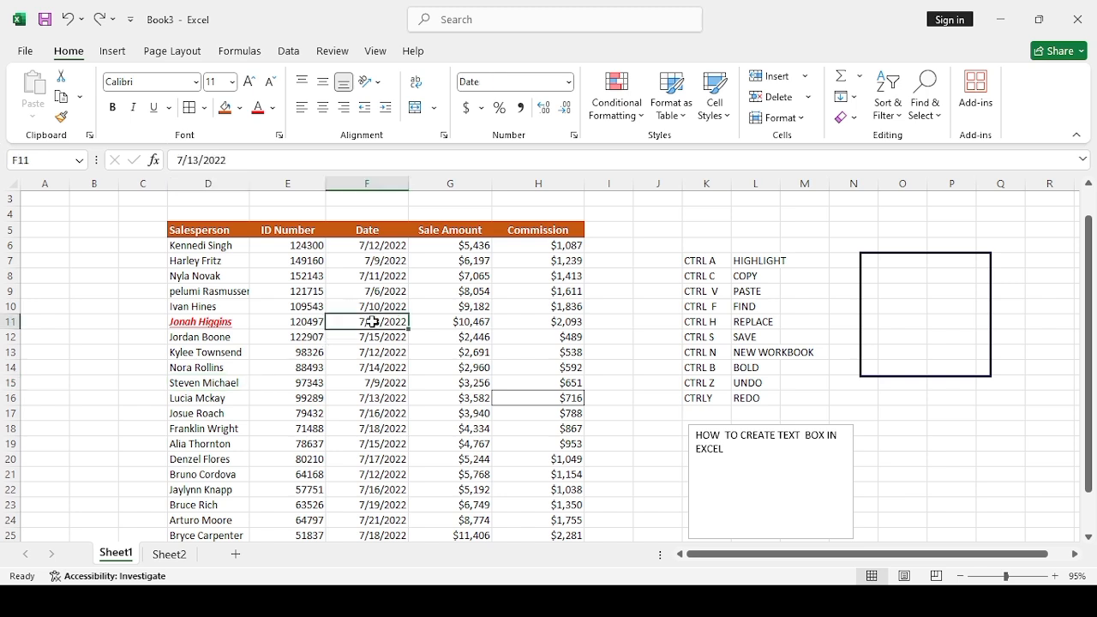
left_click(323, 339)
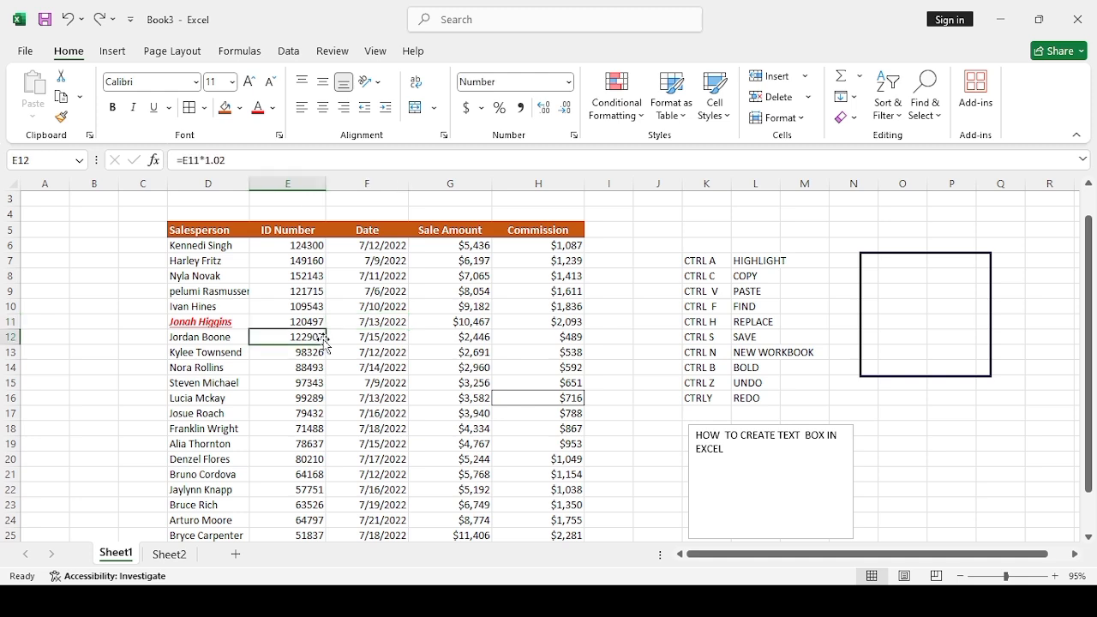
Step: Enter the title SALES REPORT FOR DJTCONCEPT in D4, directly above the Salesperson header
left_click(218, 211)
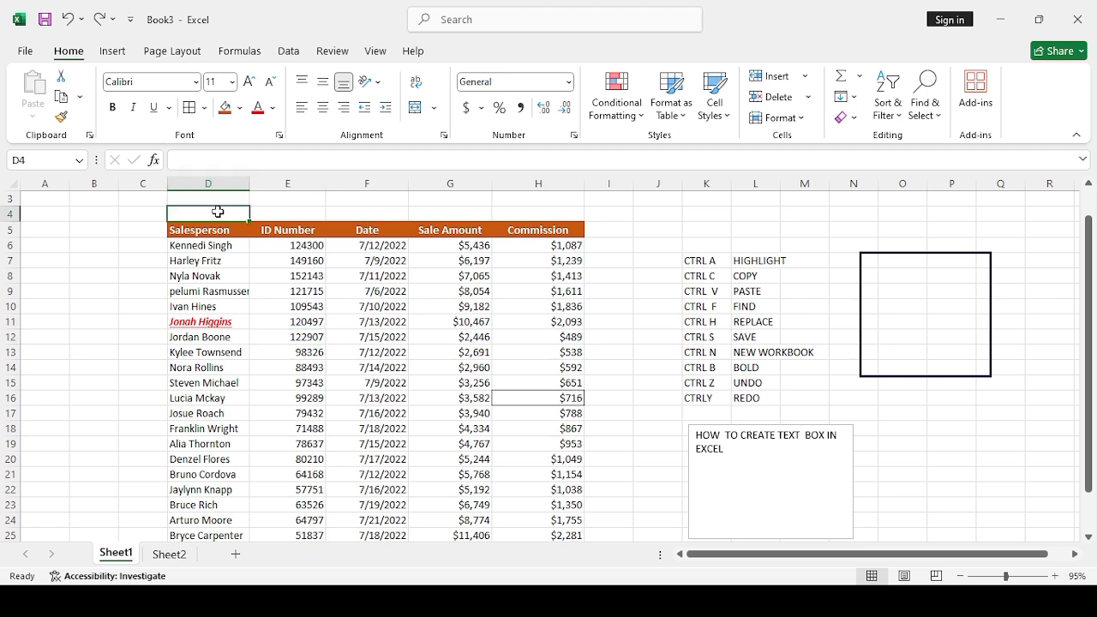
type("DALES")
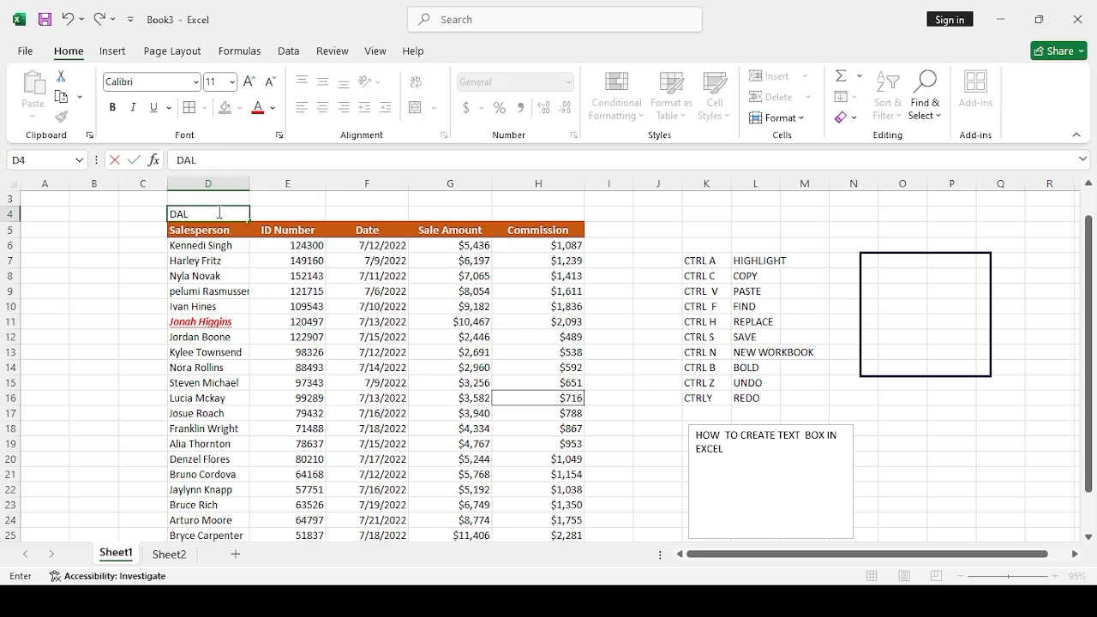
key("BackSpace")
key("BackSpace")
key("BackSpace")
key("BackSpace")
key("BackSpace")
type("SALES REPORT FOT")
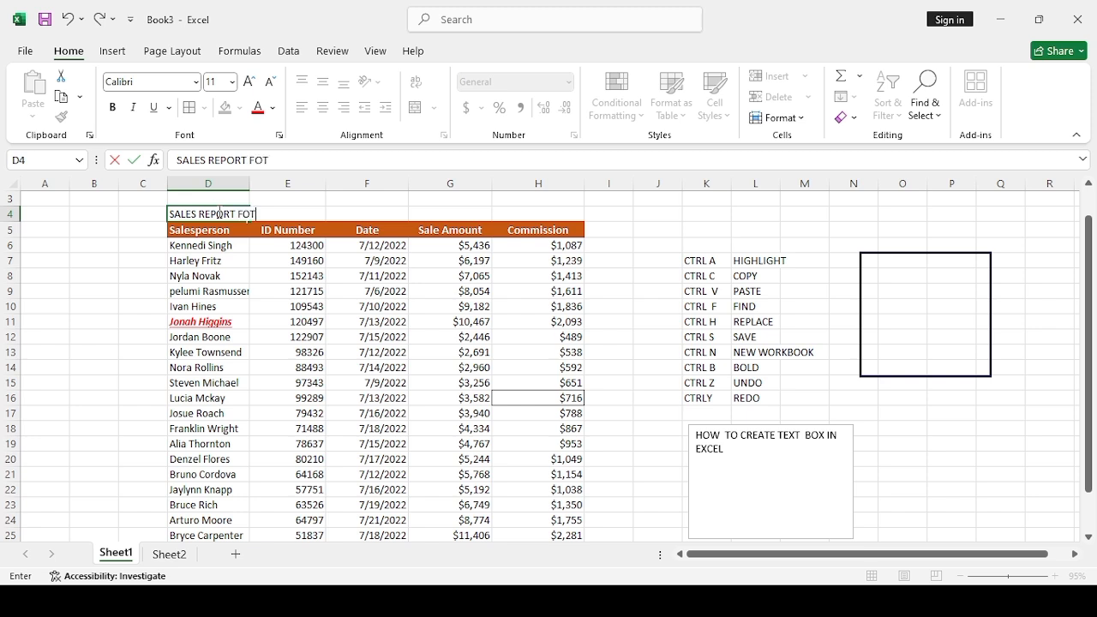
key("BackSpace")
type("DJYT")
key("BackSpace")
key("BackSpace")
type("TCONC")
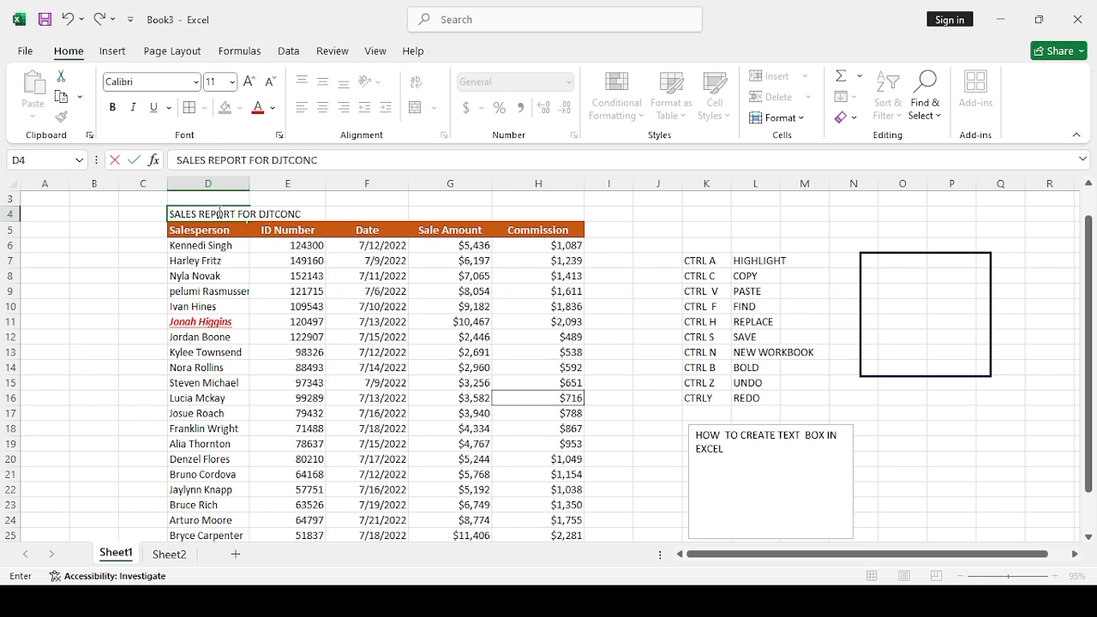
type("EPT")
key("ctrl+Return")
Step: Merge and centre the title across D4:H4, over the full width of the sales table
left_click(463, 215)
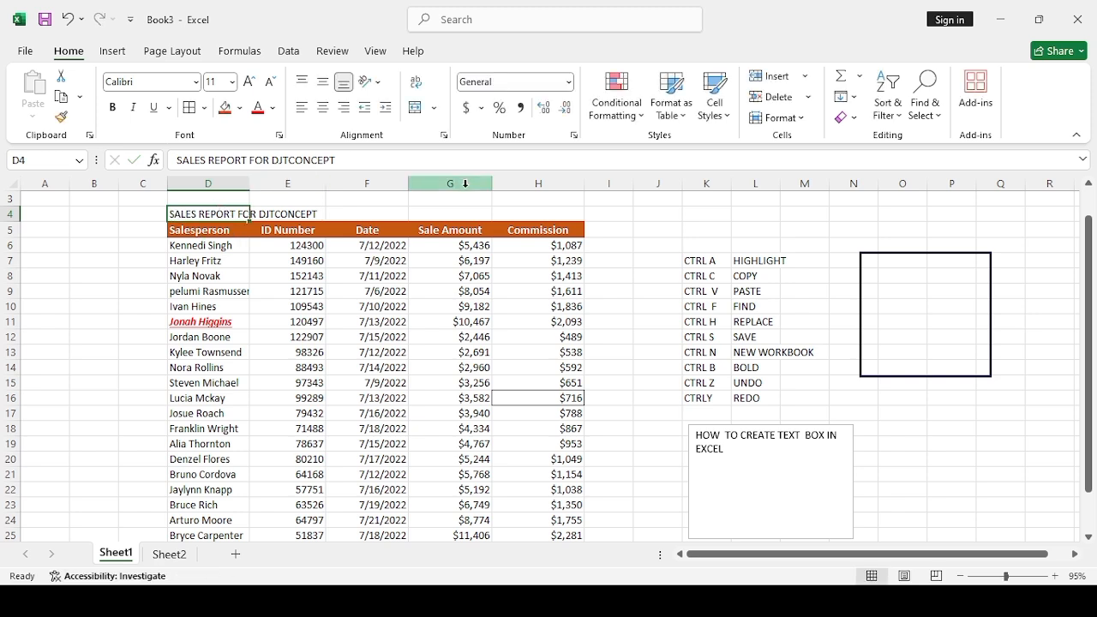
left_click(176, 214)
left_click_drag(233, 216, 510, 215)
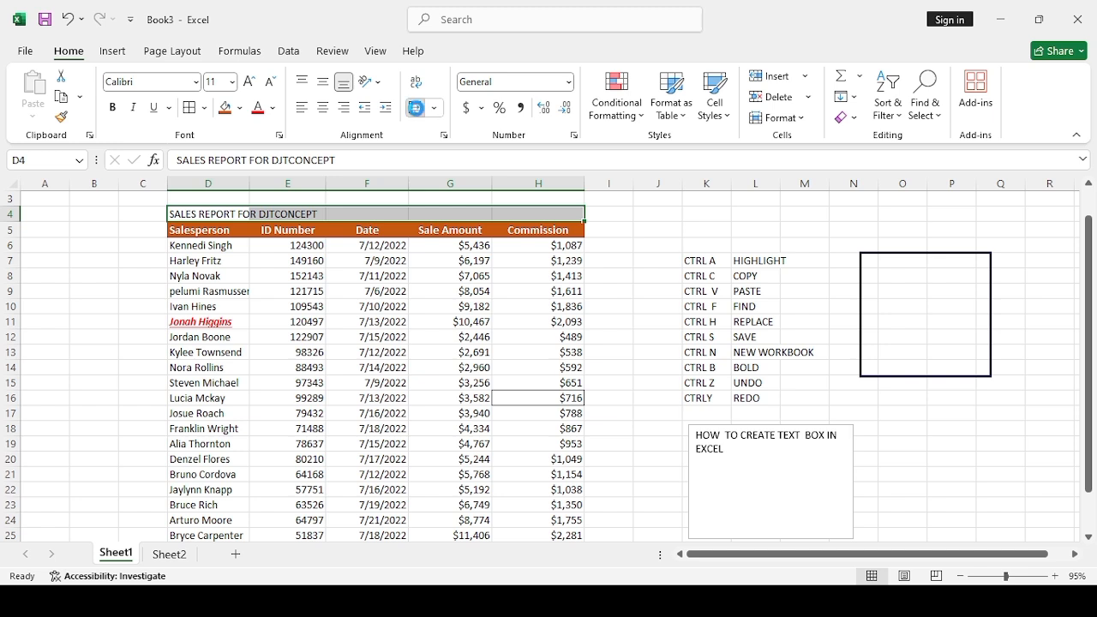
left_click(416, 108)
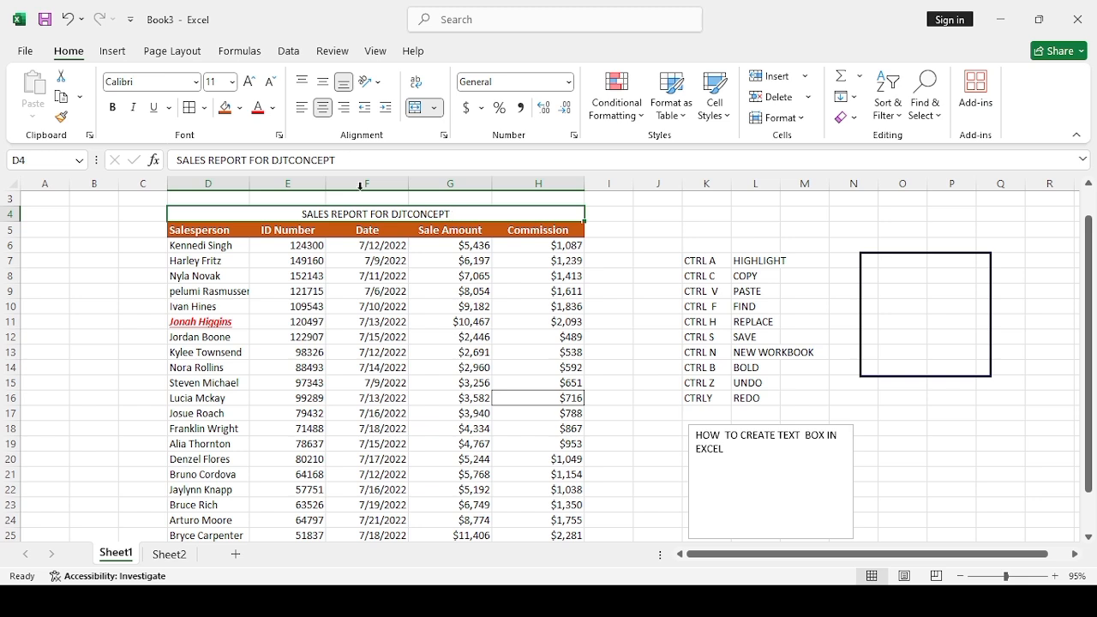
Step: Format the merged title in row 4 with the Algerian font, red font colour and bold
left_click(194, 81)
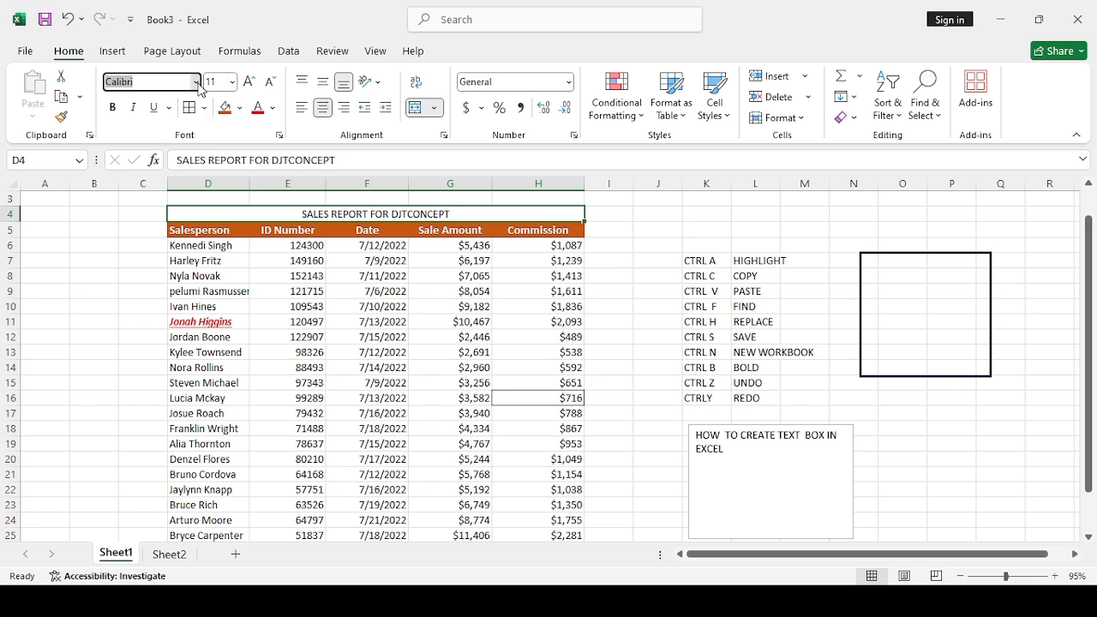
type("Algerian")
key("Return")
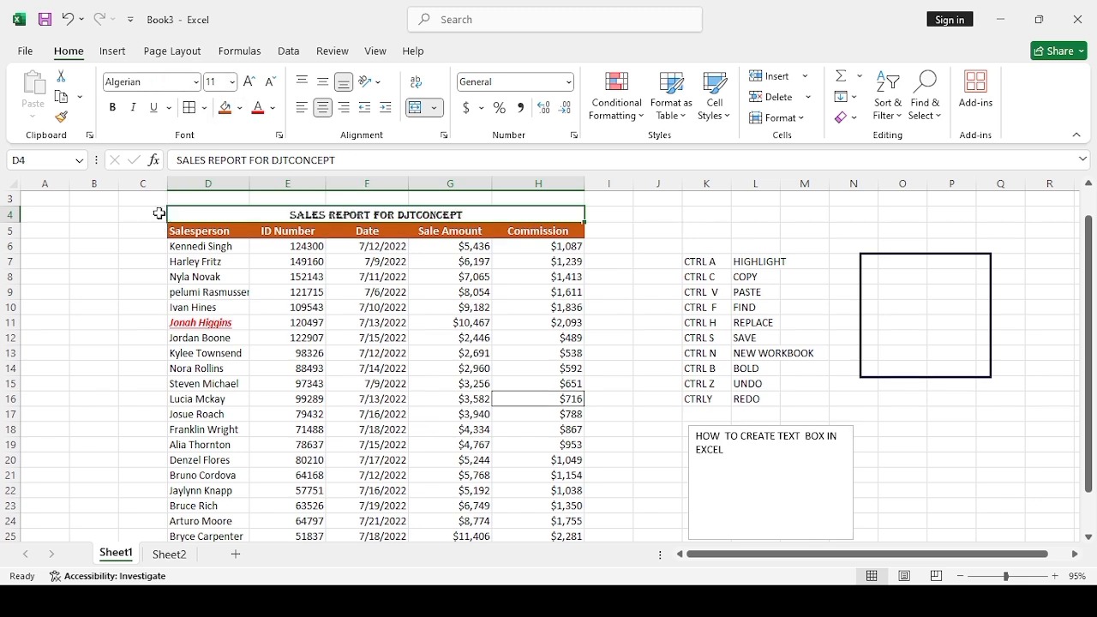
left_click(257, 107)
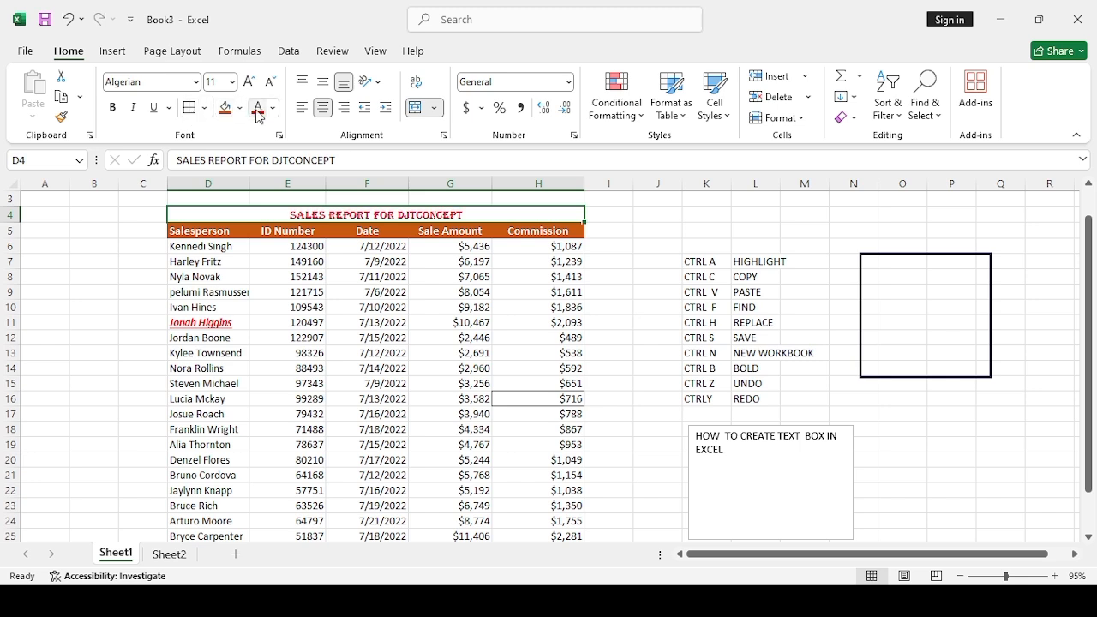
left_click(112, 107)
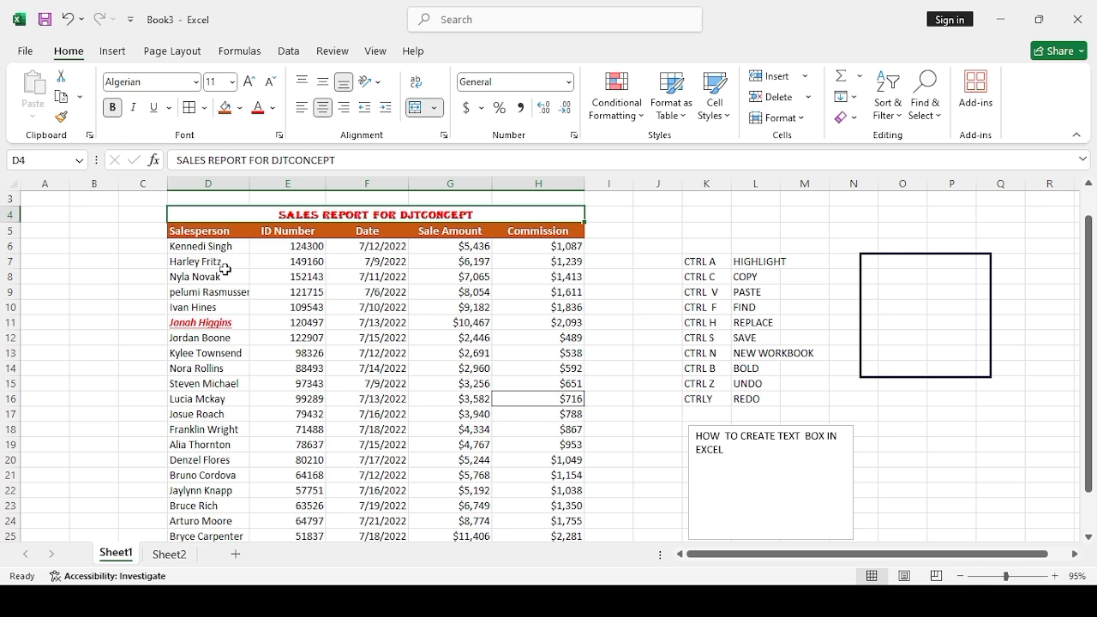
left_click(198, 244)
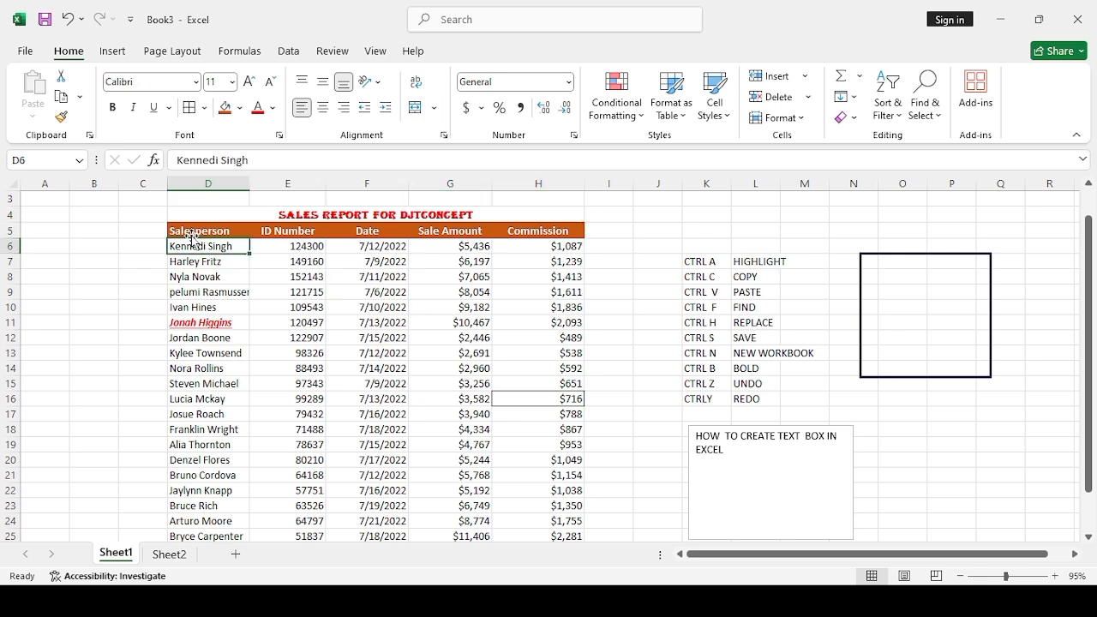
left_click(189, 231)
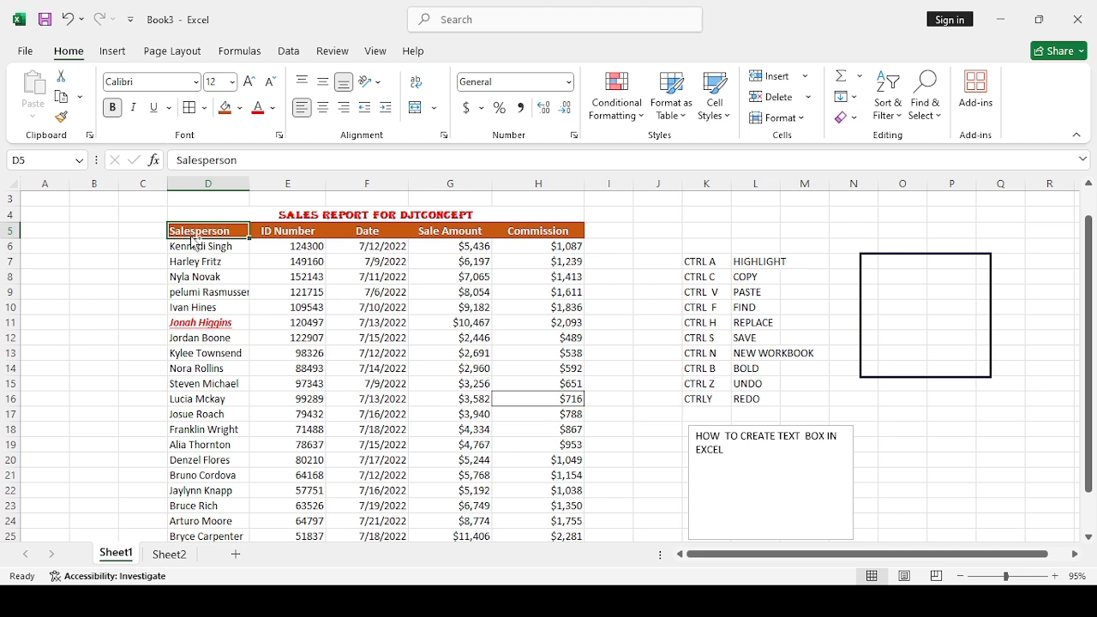
key("ctrl+a")
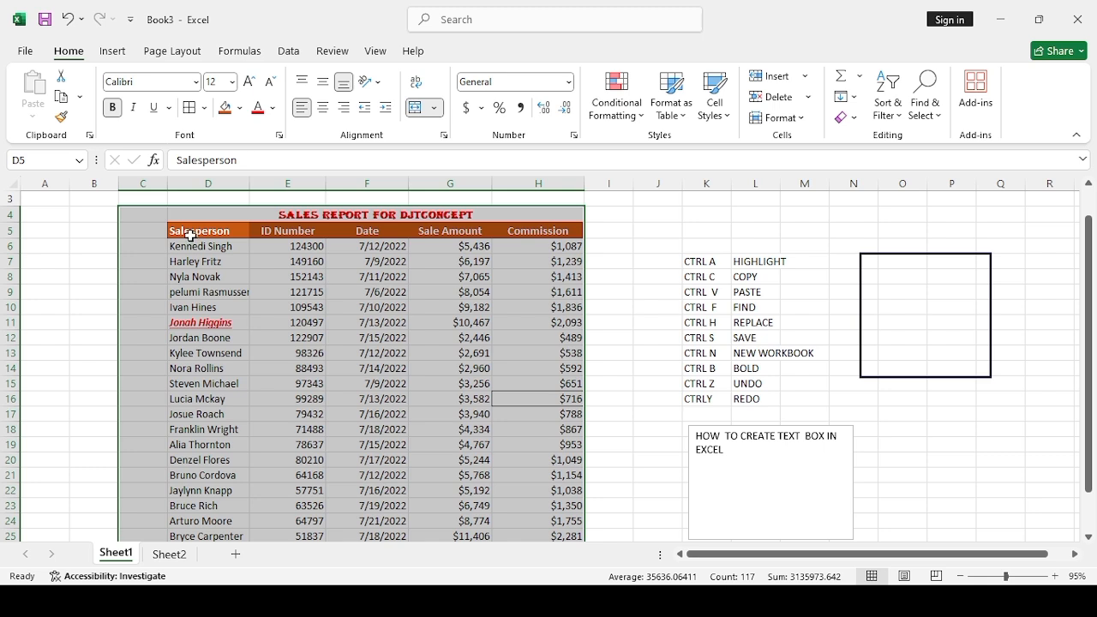
left_click(192, 237)
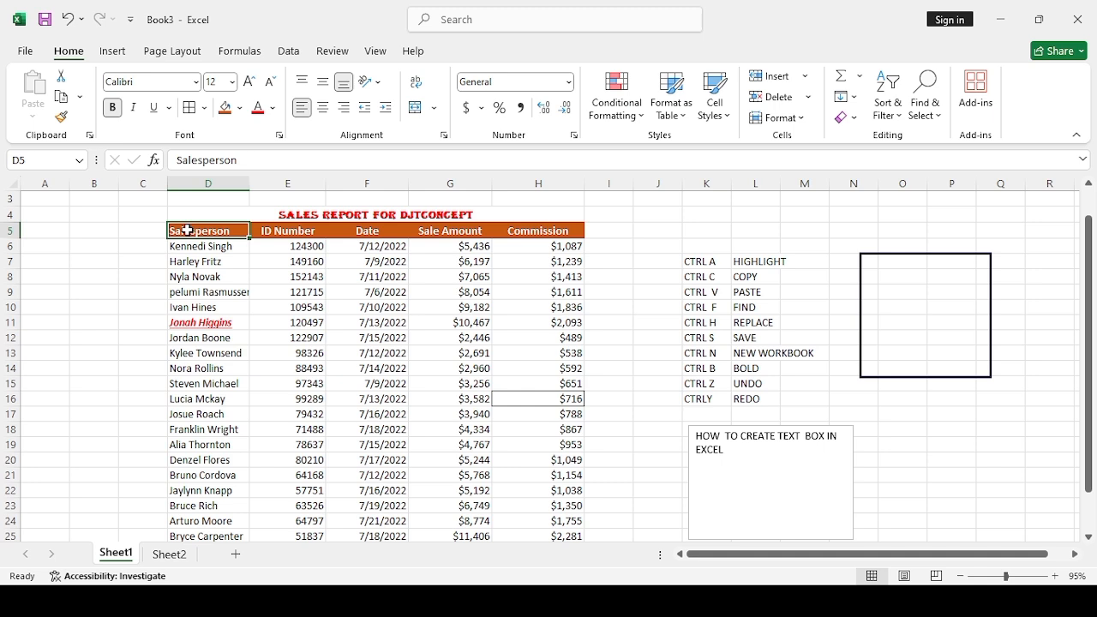
left_click_drag(187, 231, 271, 259)
left_click(270, 262)
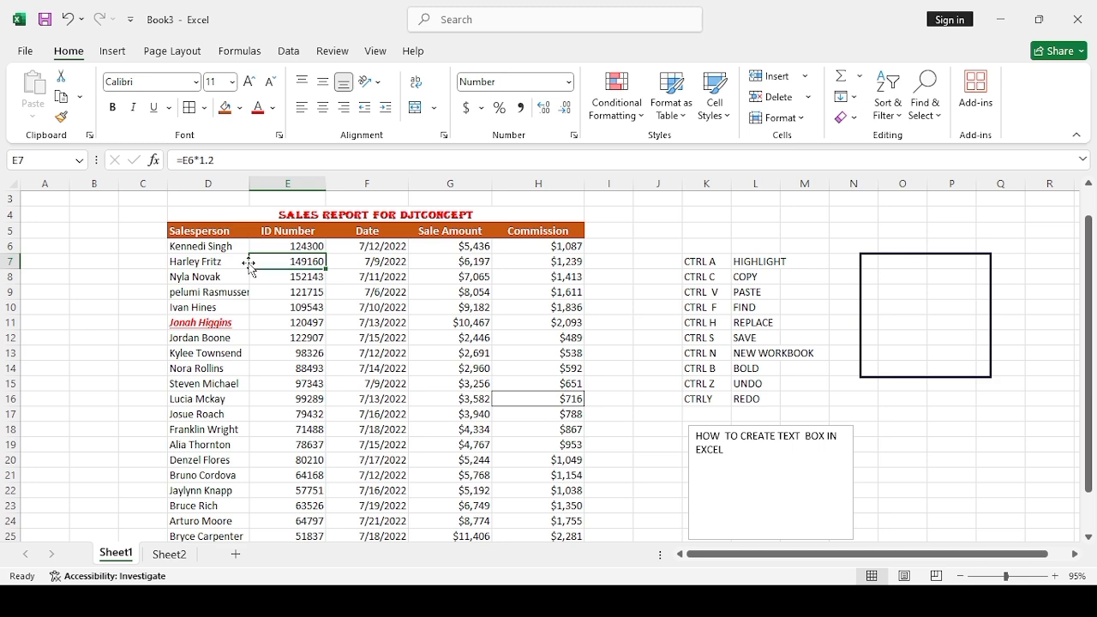
Step: Copy the sales table D5:H27, including its header row but not the title, and add a new worksheet
left_click(213, 230)
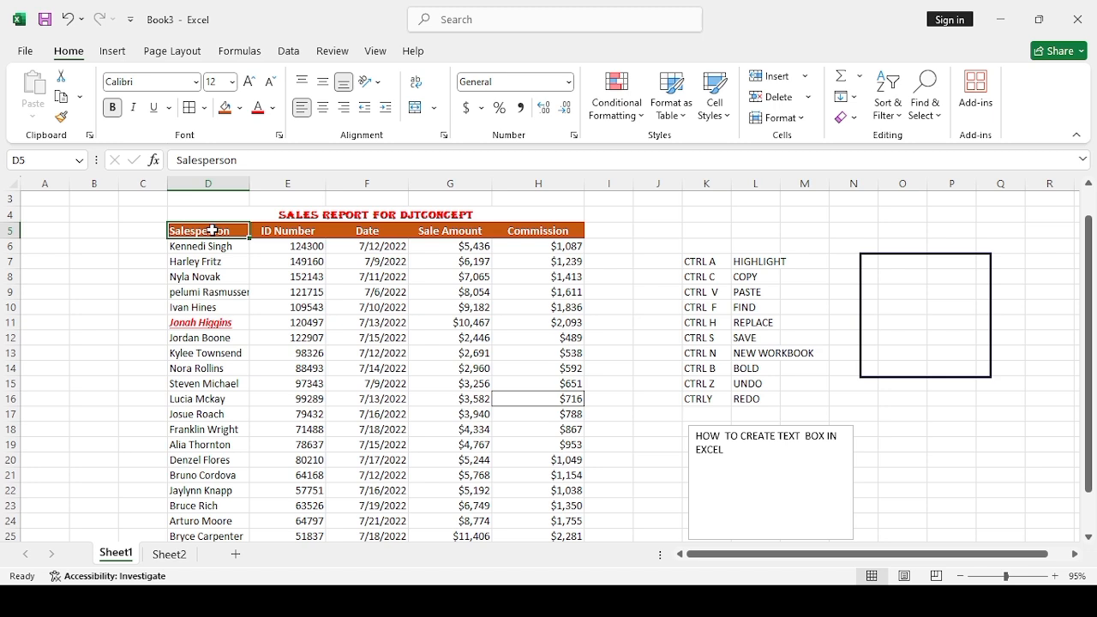
key("ctrl+shift+Right")
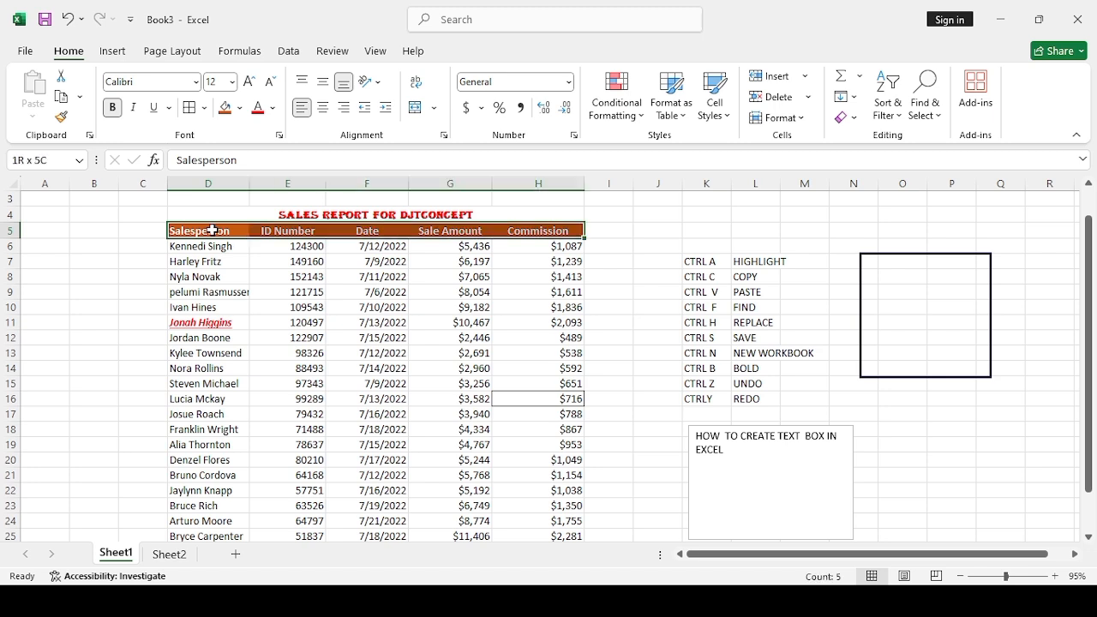
key("ctrl+shift+Down")
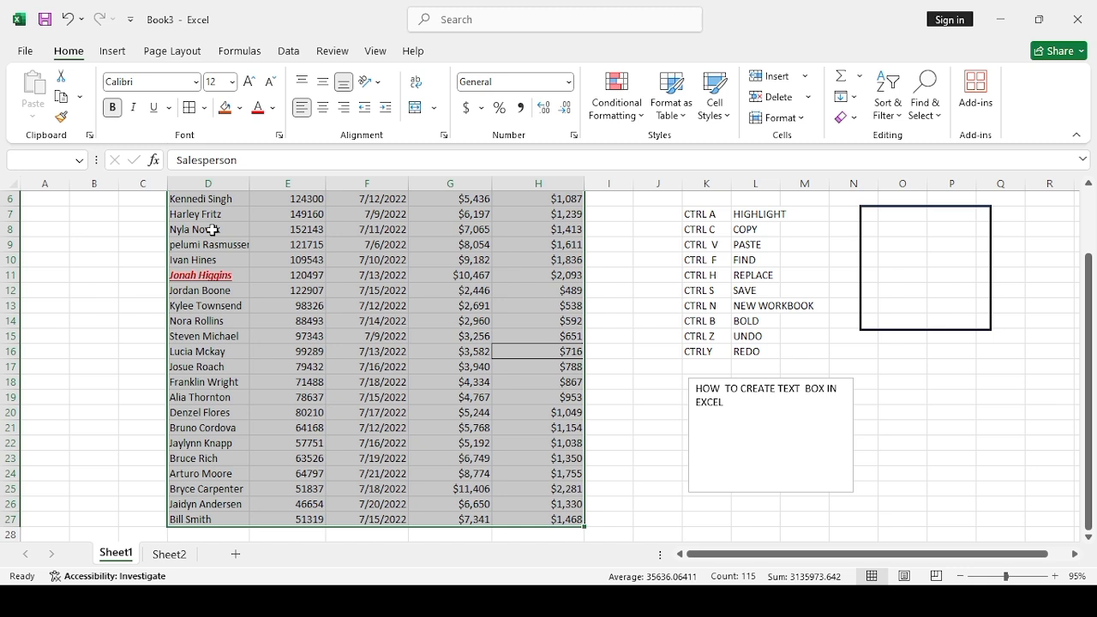
key("ctrl+c")
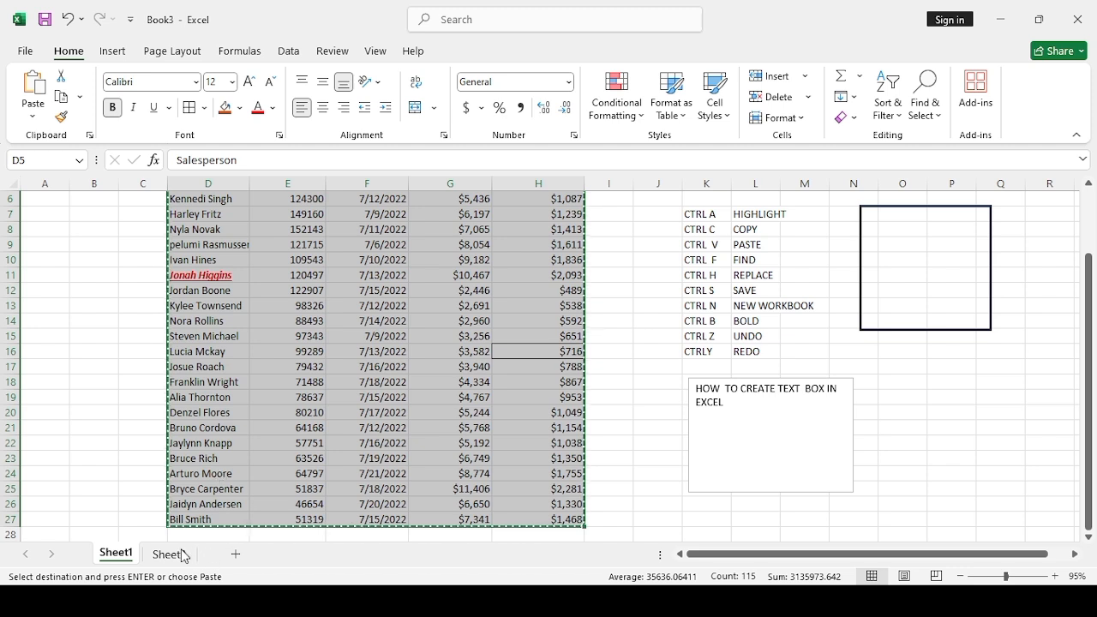
left_click(230, 558)
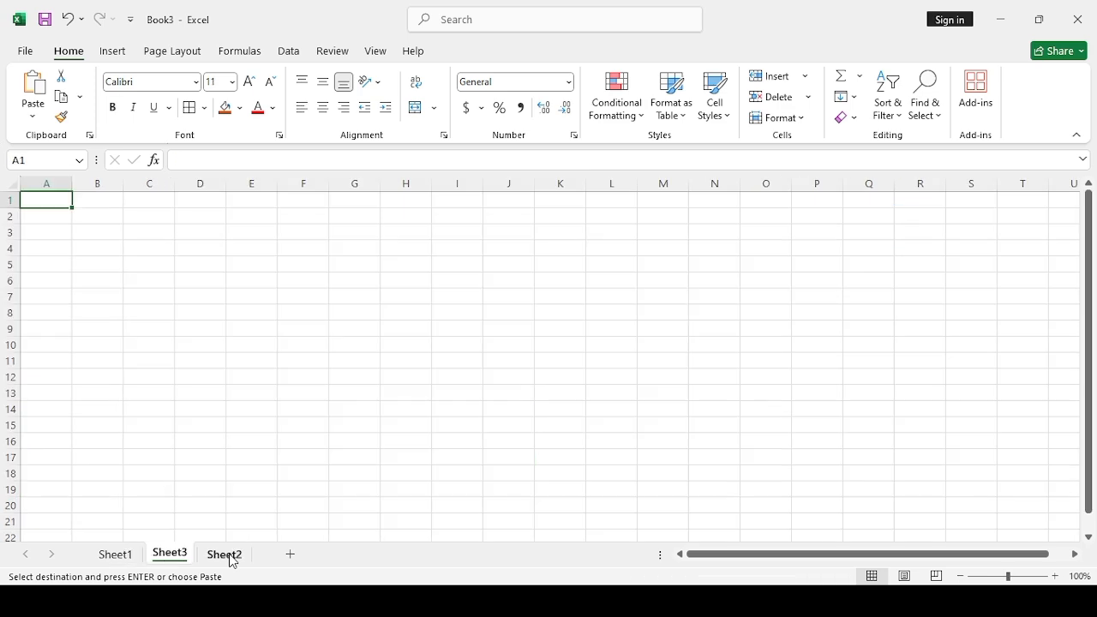
Step: Paste the copied sales table into the new sheet with its header row starting at D3
left_click(207, 234)
key("ctrl+v")
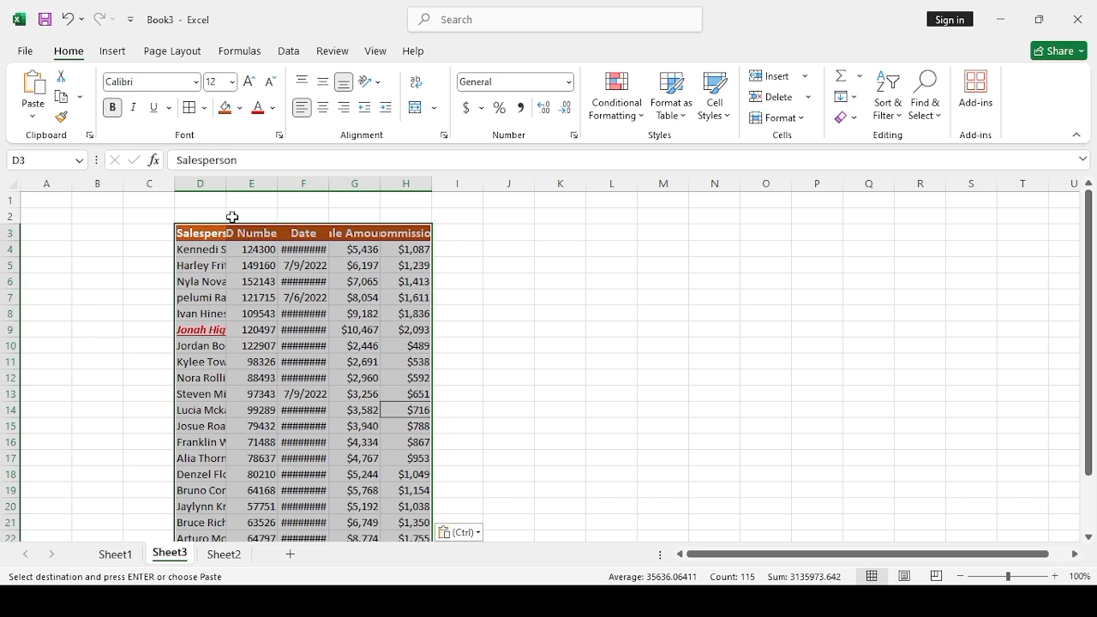
left_click(451, 229)
Step: Widen columns D to H of the pasted table until the headers, names and dates fit in full
left_click(192, 234)
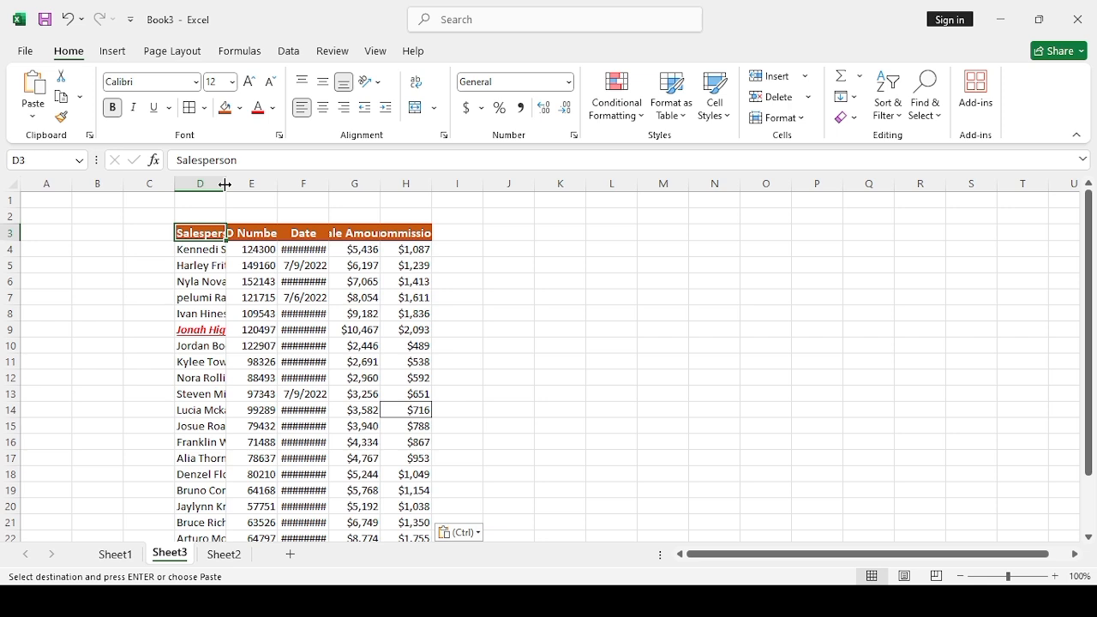
left_click_drag(225, 185, 366, 186)
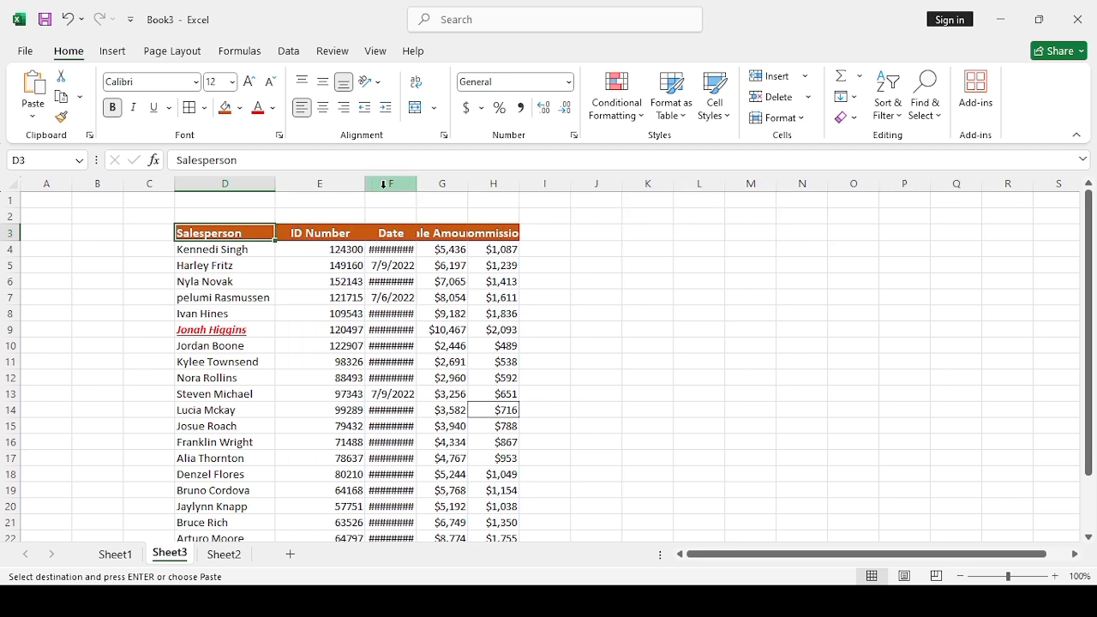
left_click_drag(415, 189, 526, 187)
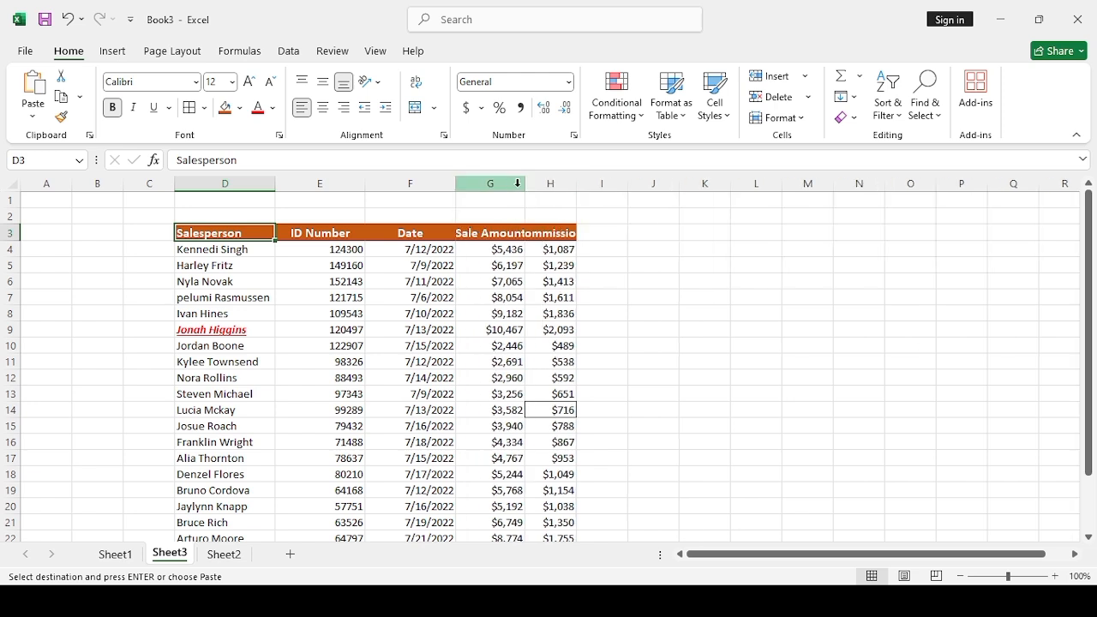
left_click_drag(524, 187, 620, 194)
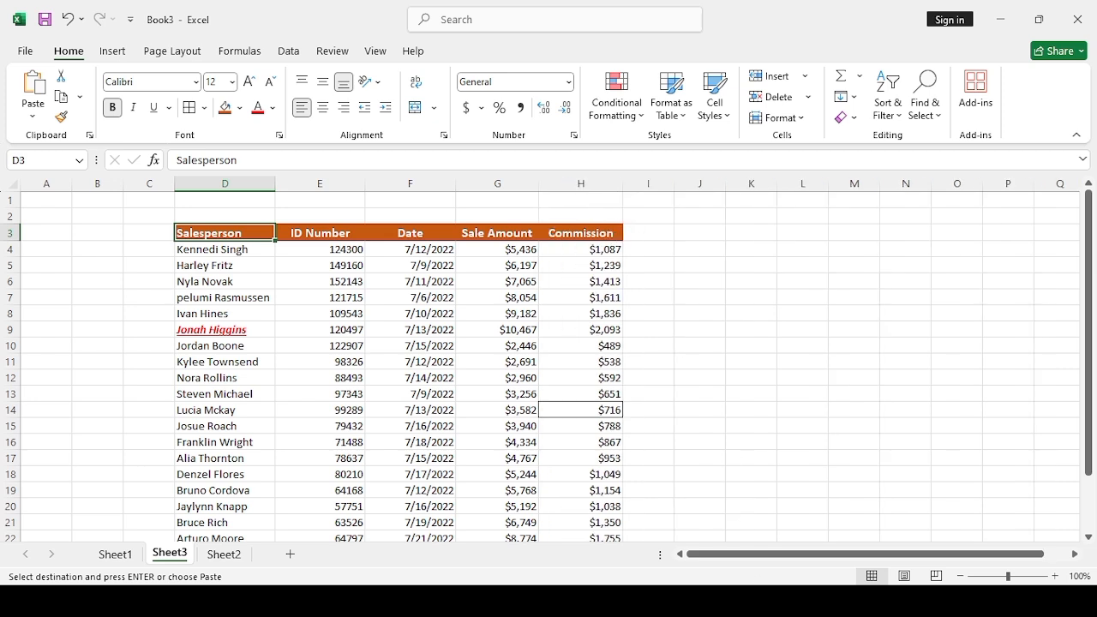
Step: Narrow column G slightly and wrap the Sale Amount header text in G3
left_click(761, 601)
left_click_drag(538, 182, 522, 190)
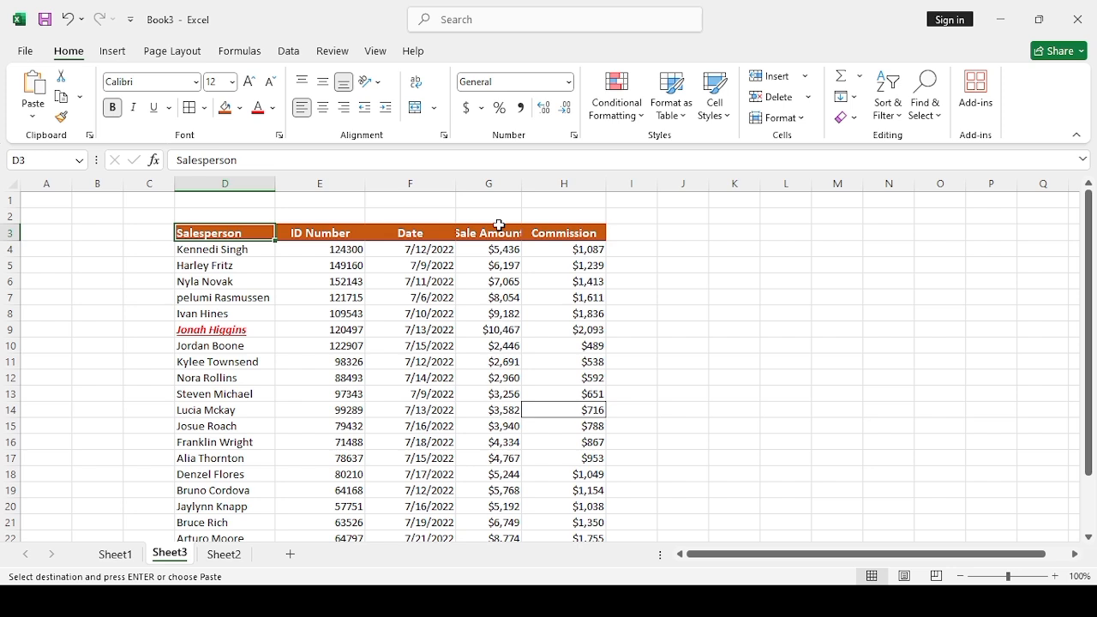
left_click(501, 238)
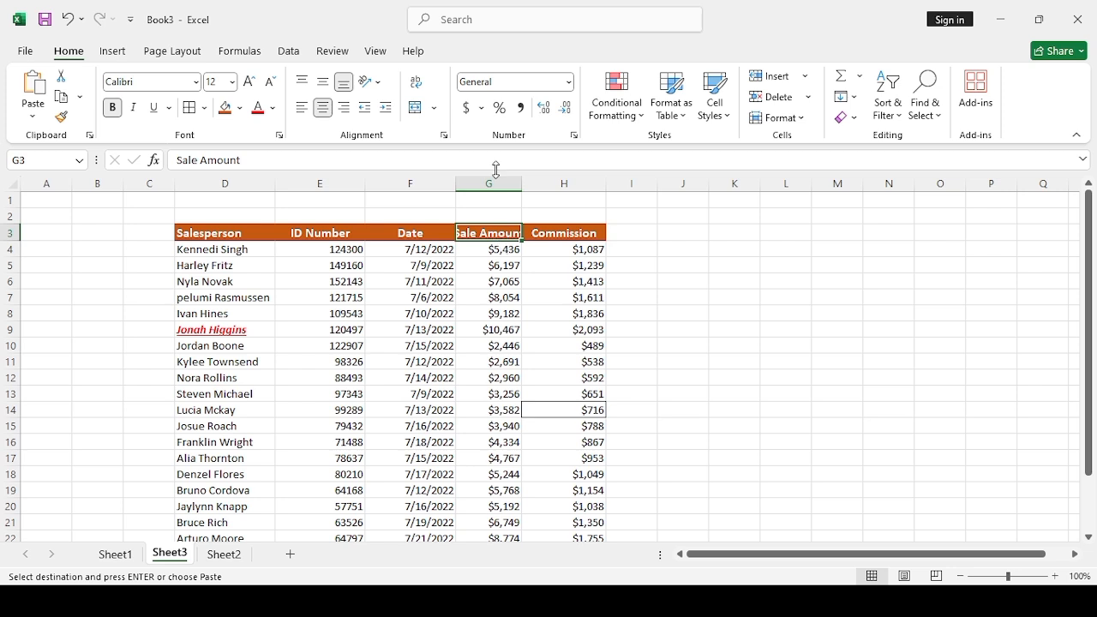
left_click(417, 86)
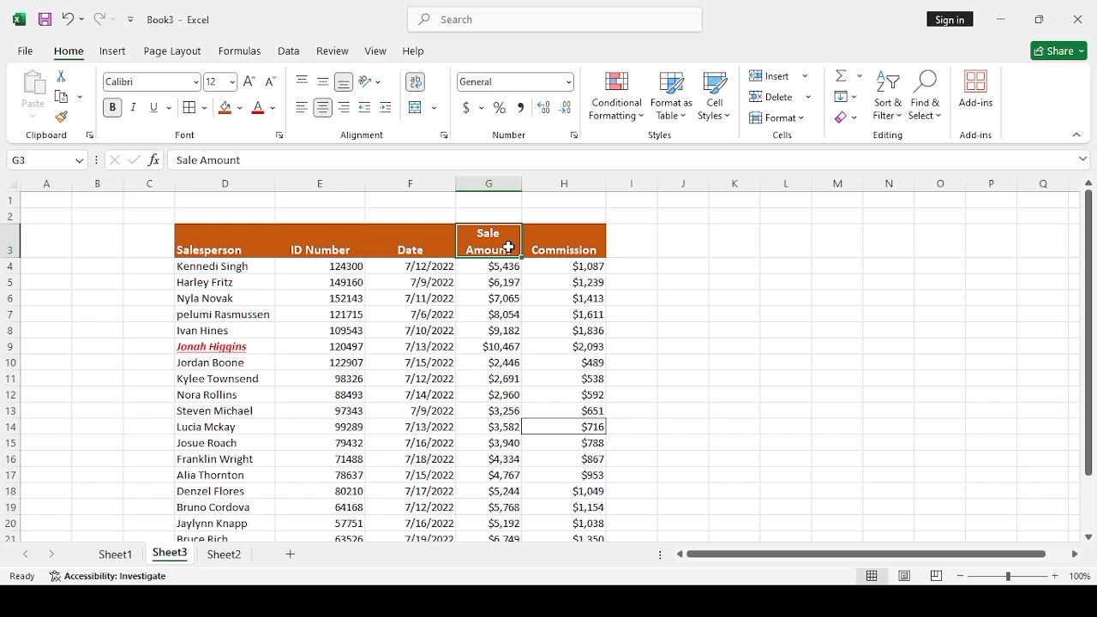
left_click(742, 601)
Step: Add a new worksheet after Sheet2 and rename it FREEZE PANES
left_click(229, 559)
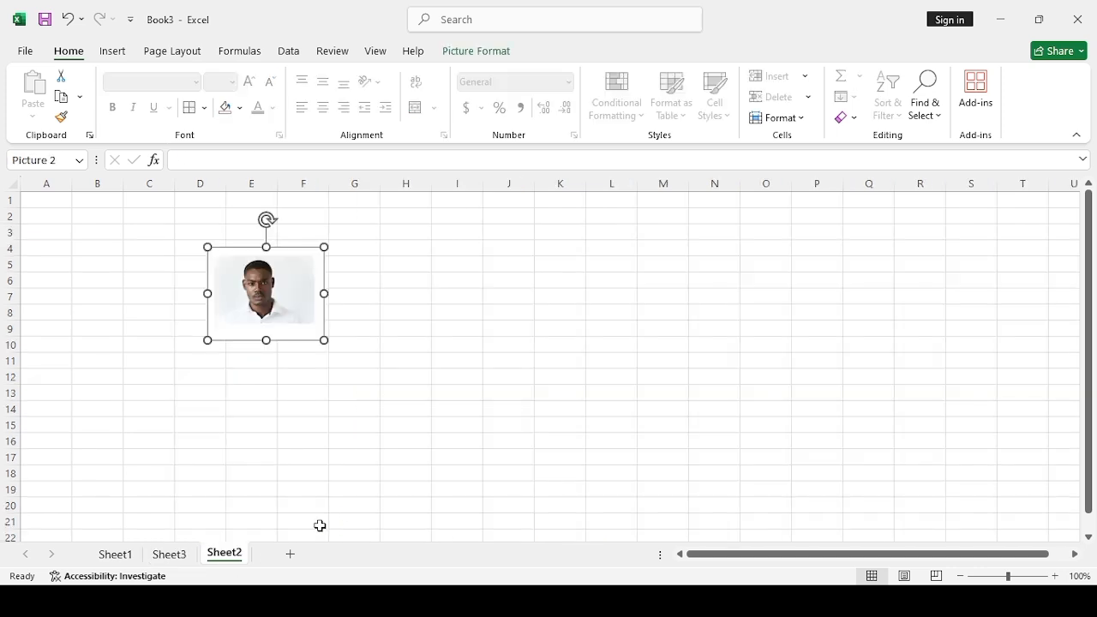
left_click(290, 556)
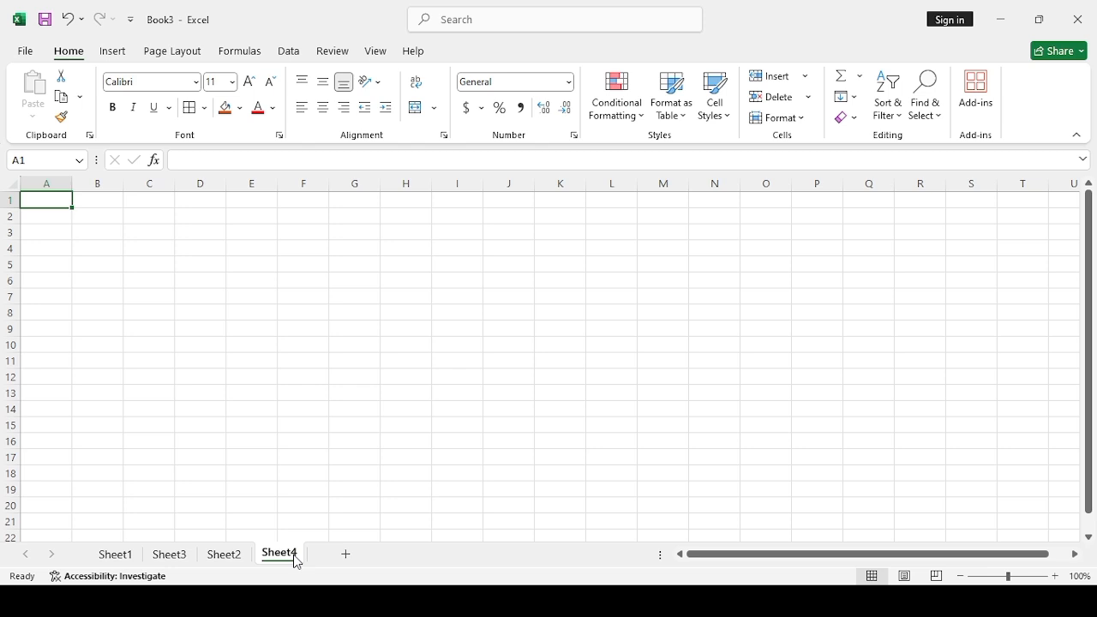
double_click(293, 555)
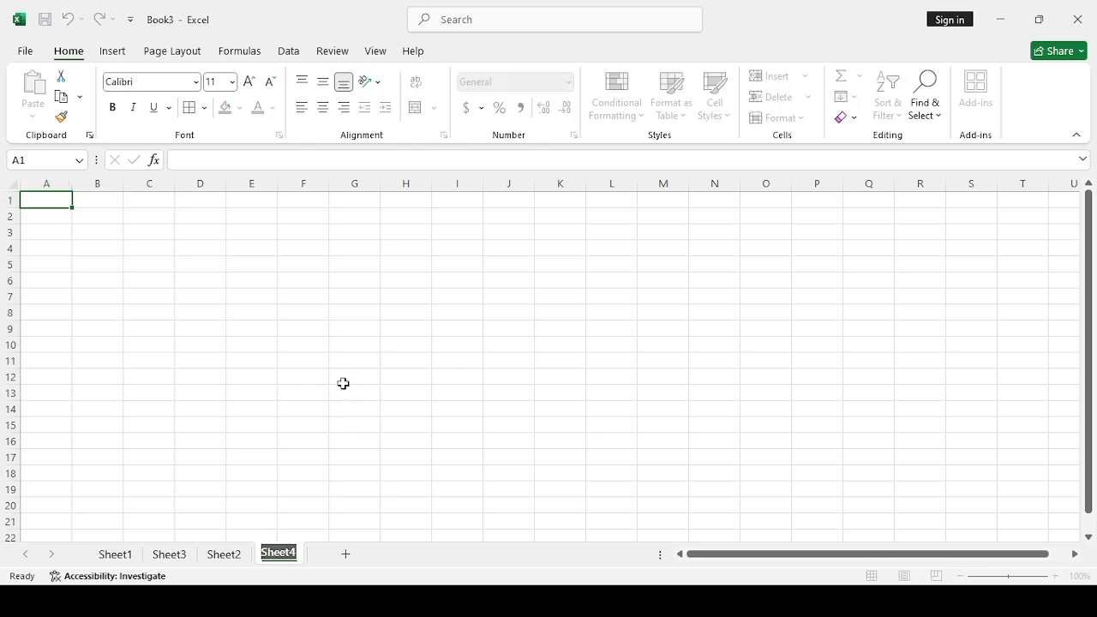
type("FREE")
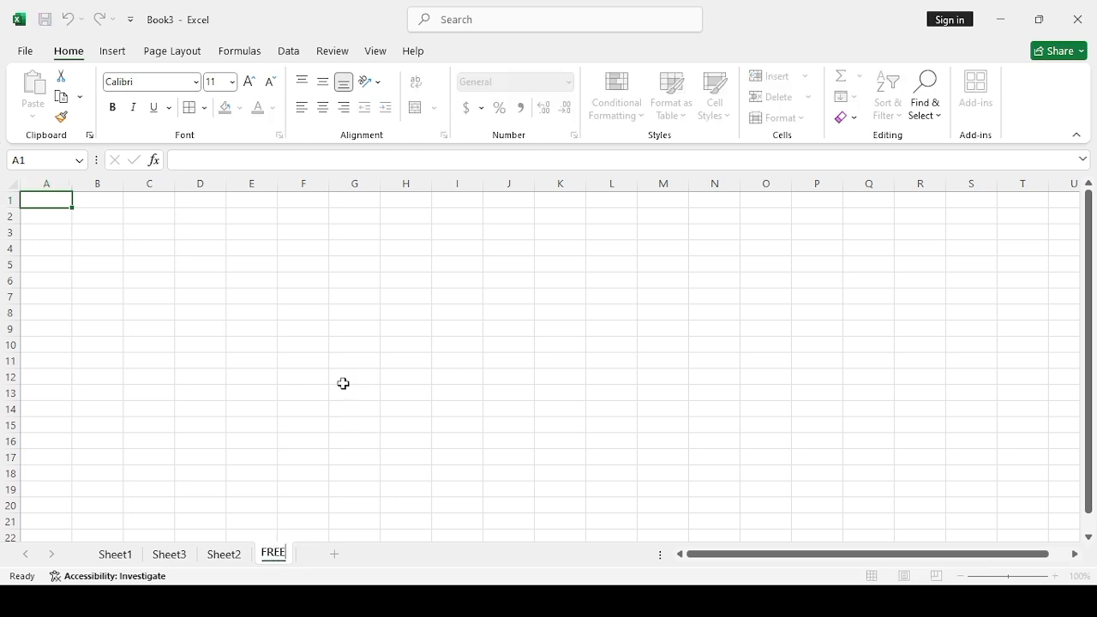
type("ZE PANES")
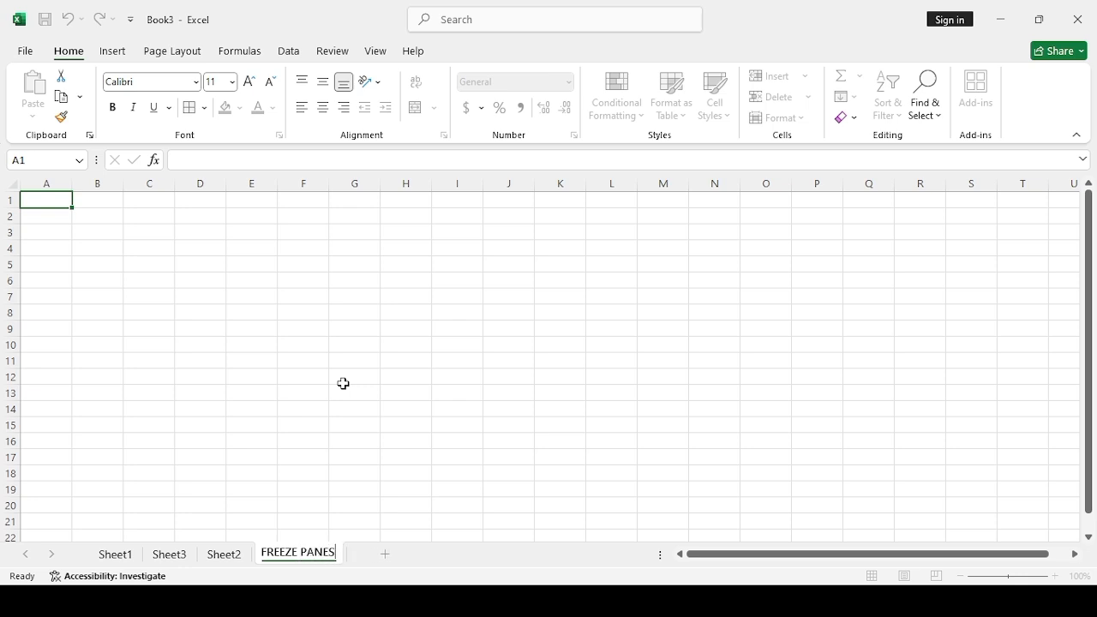
key("Return")
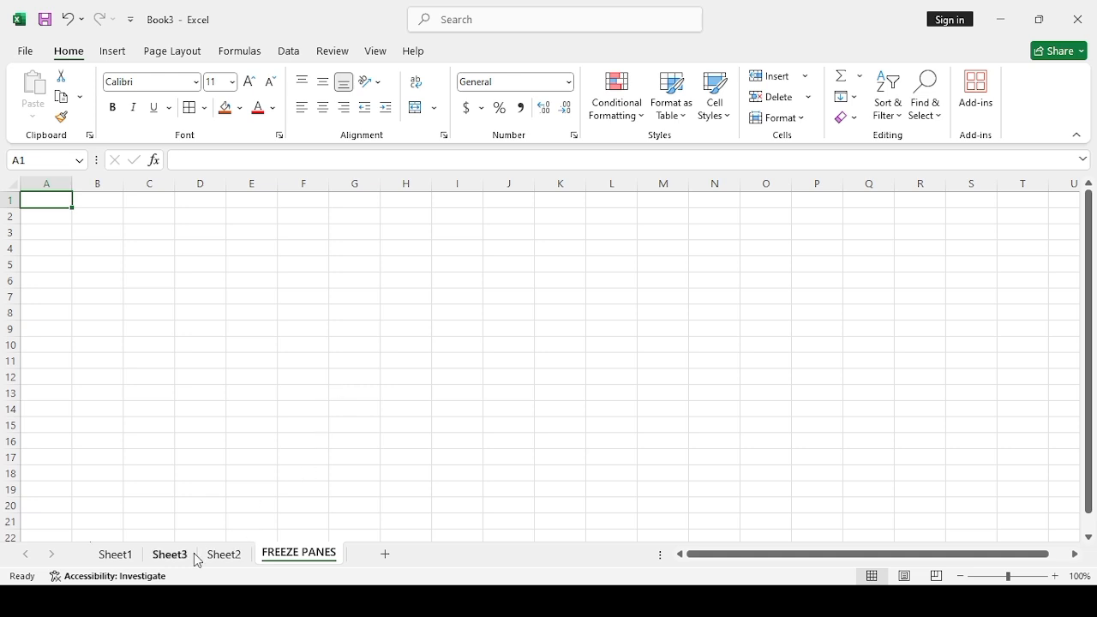
Step: Copy the sales table D3:H25 from Sheet3 and paste it at D4 on the FREEZE PANES sheet
left_click(169, 562)
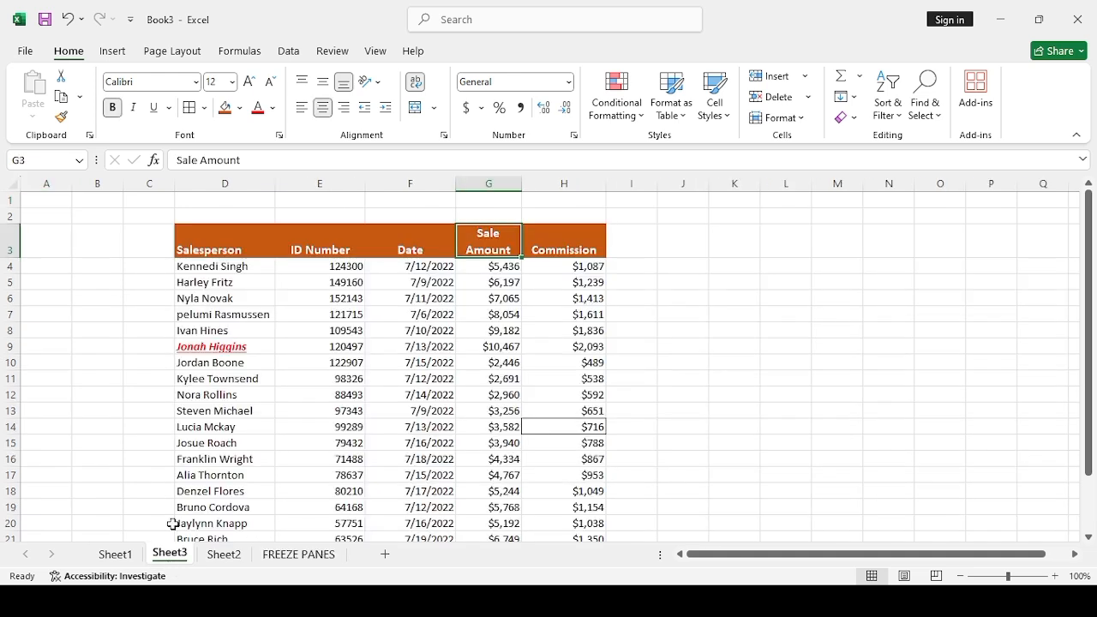
left_click(235, 339)
left_click(209, 245)
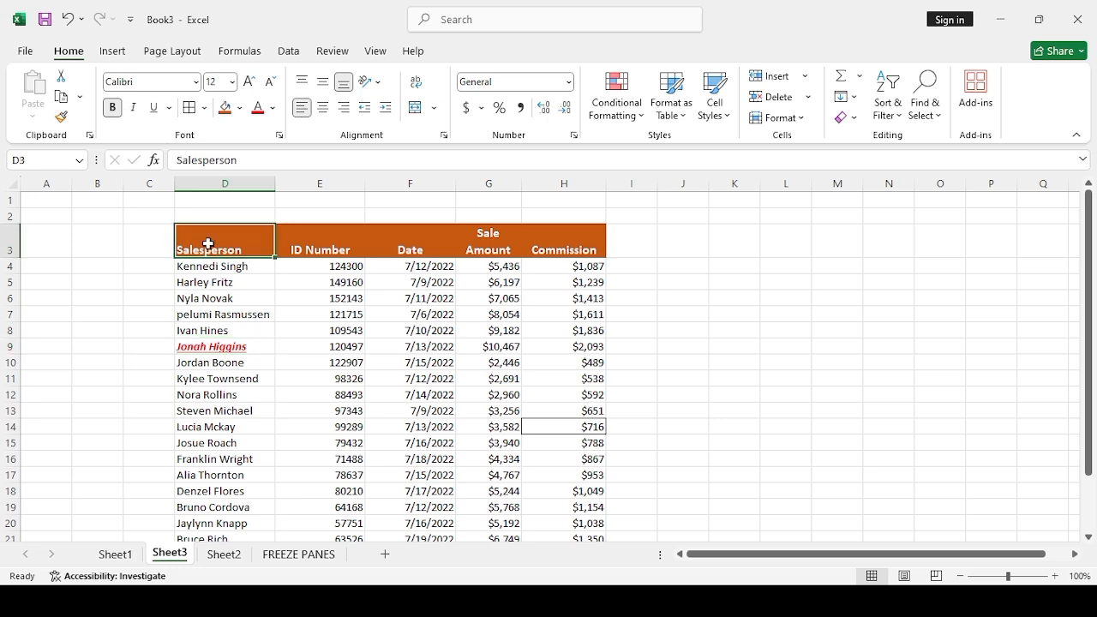
key("ctrl+shift+Down")
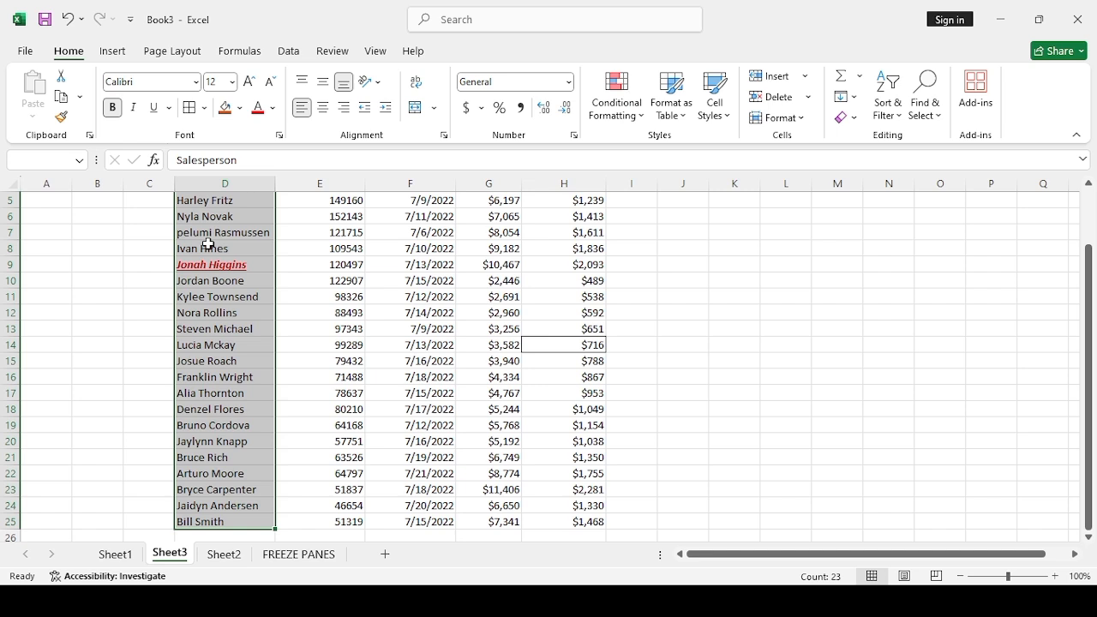
key("ctrl+shift+Right")
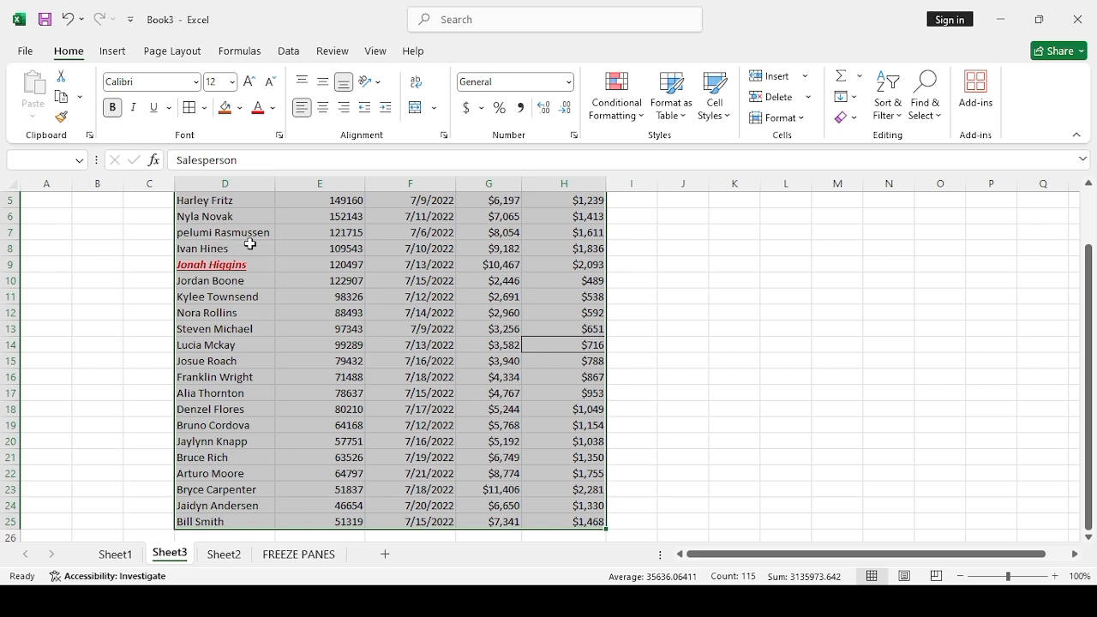
key("ctrl+c")
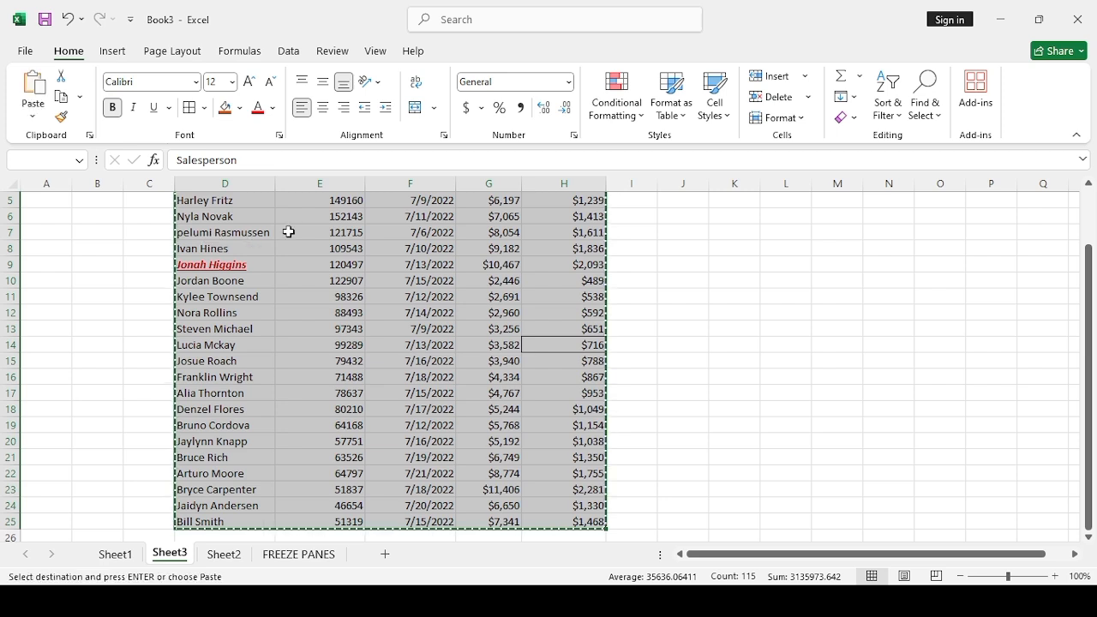
left_click(298, 555)
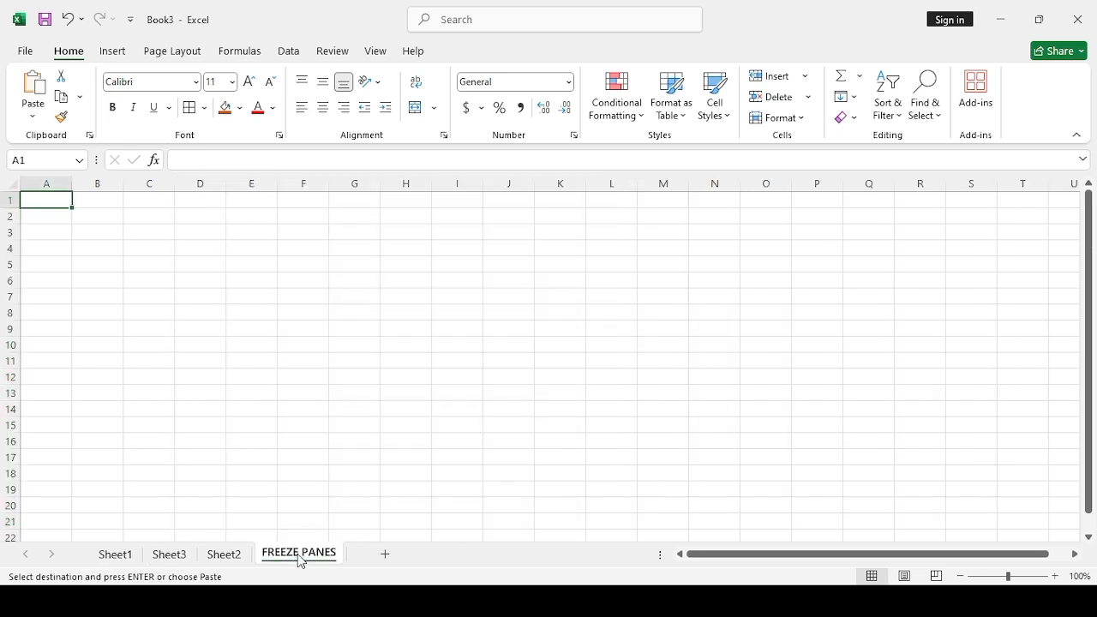
left_click(209, 245)
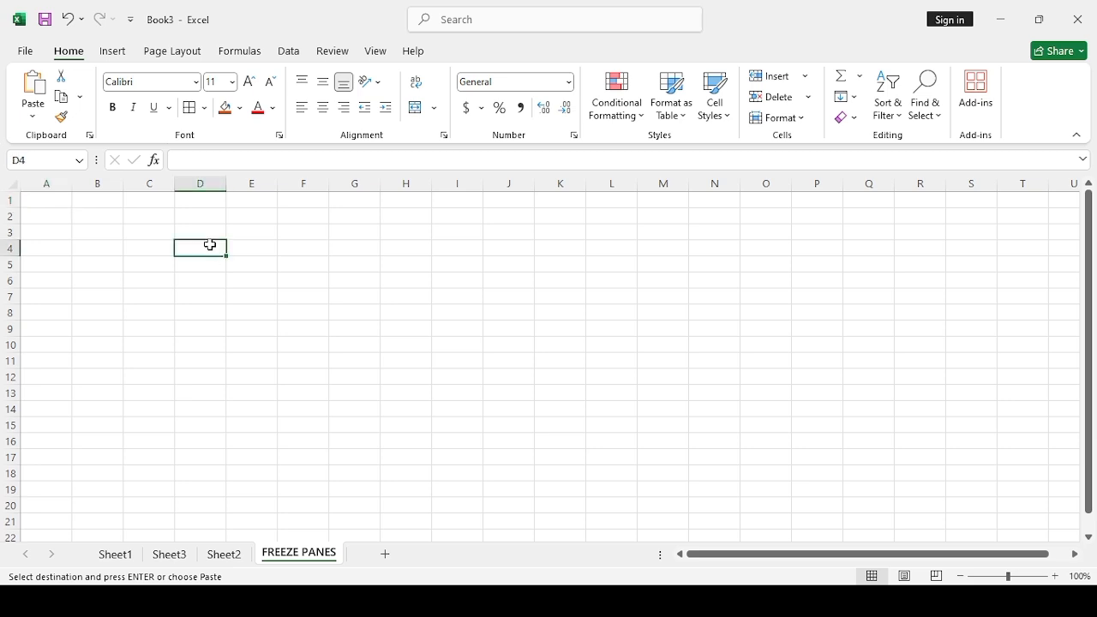
key("ctrl+v")
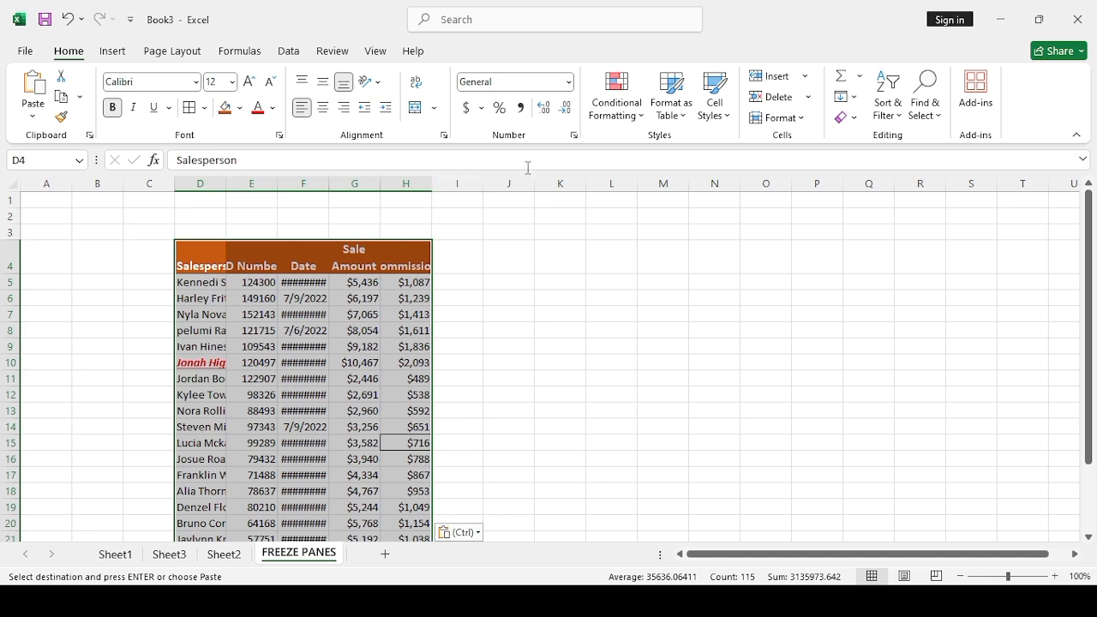
Step: Set a larger uniform column width for the pasted table's columns D to H, and a still wider one for column G
left_click(797, 123)
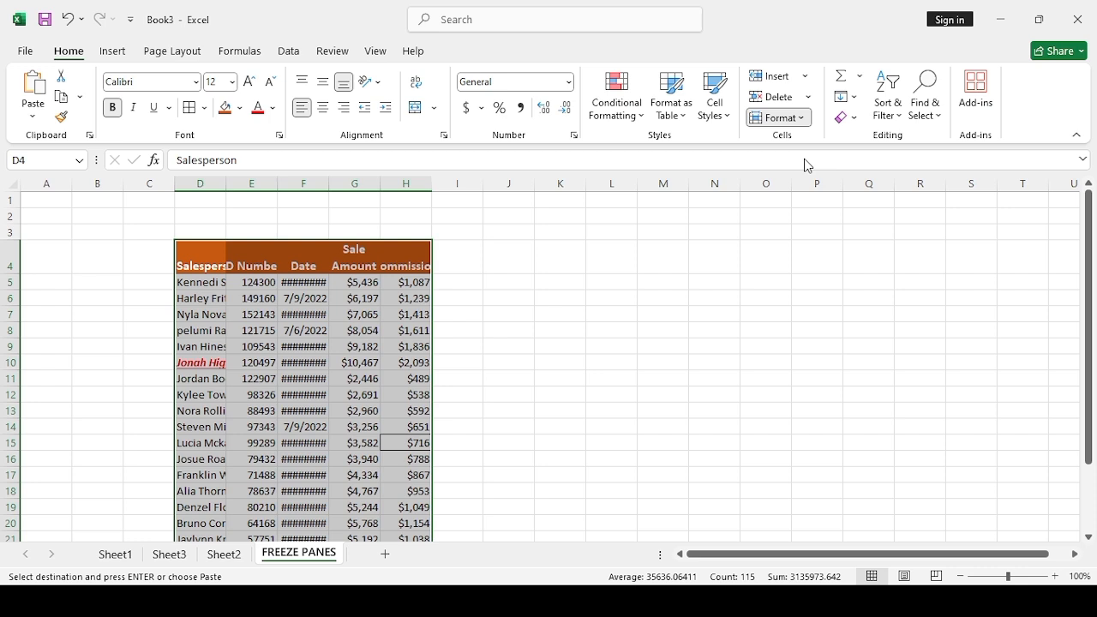
left_click(811, 213)
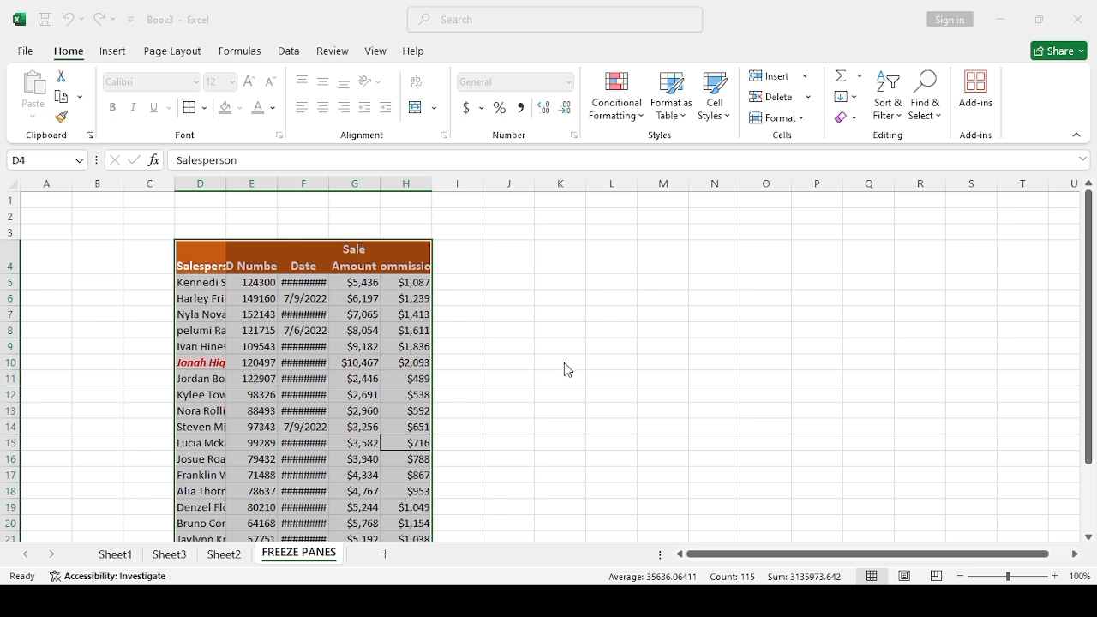
key("Return")
left_click(390, 413)
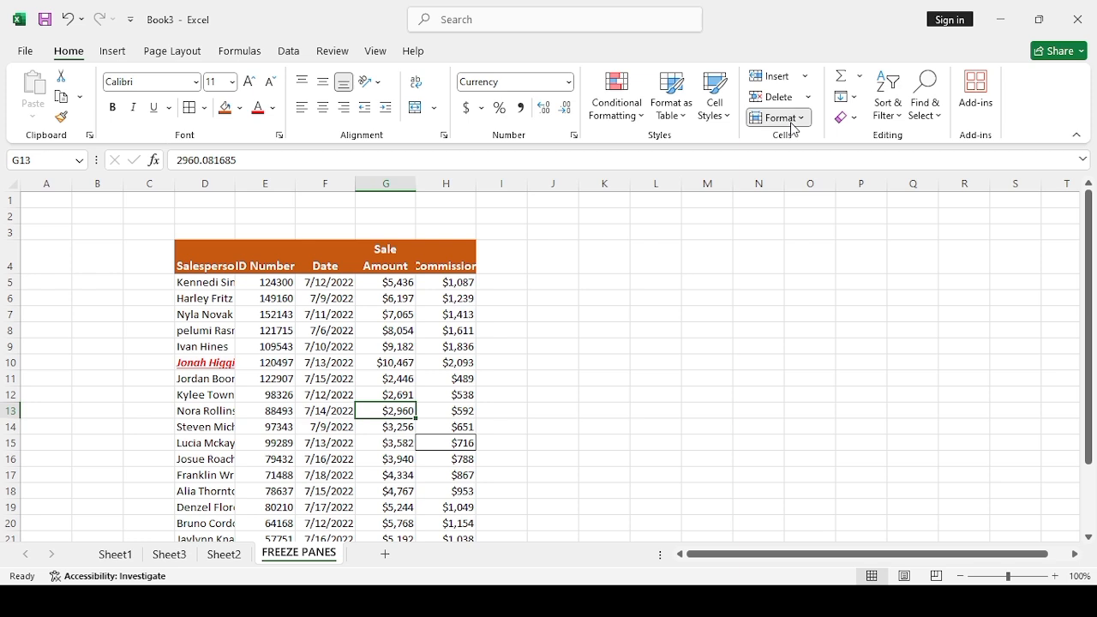
left_click(800, 212)
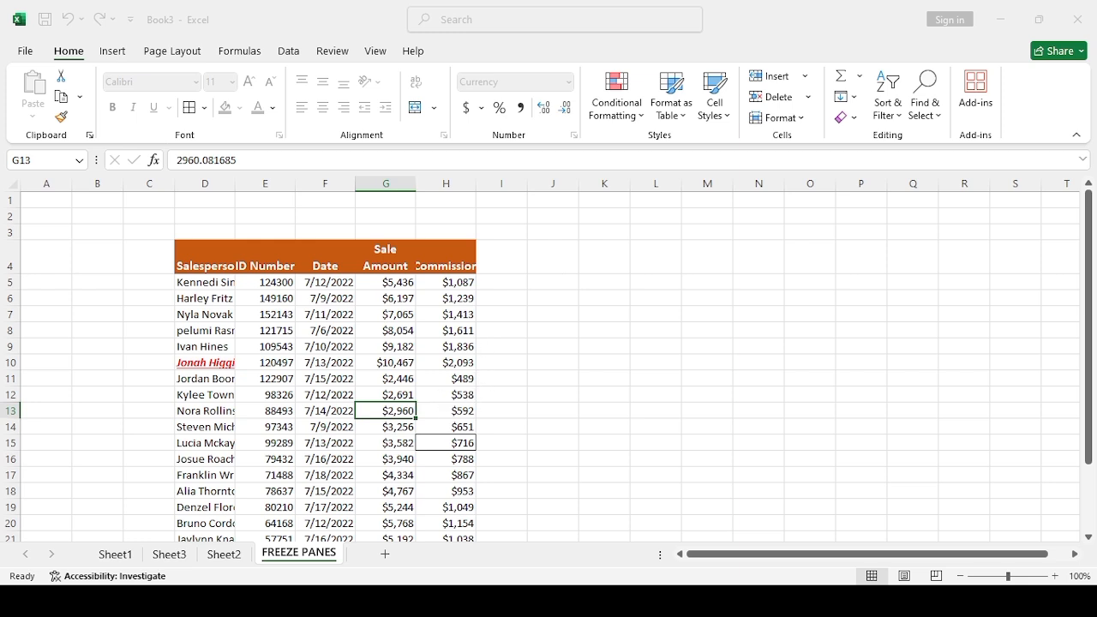
left_click(369, 421)
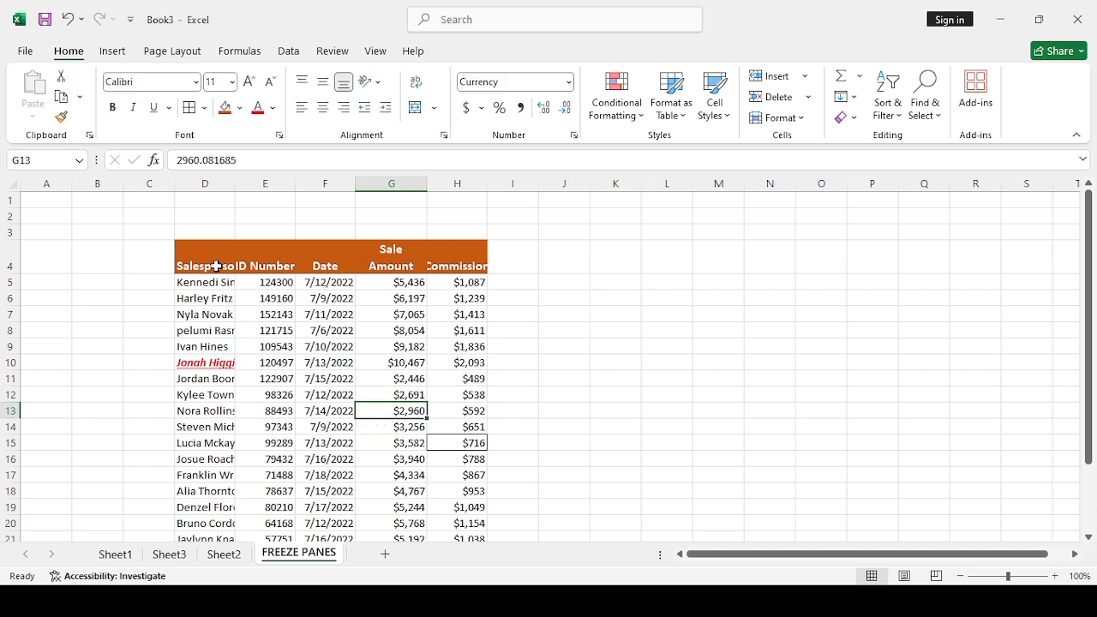
Step: Widen the Salesperson column D and the Commission column H so that their headers fit
left_click(227, 199)
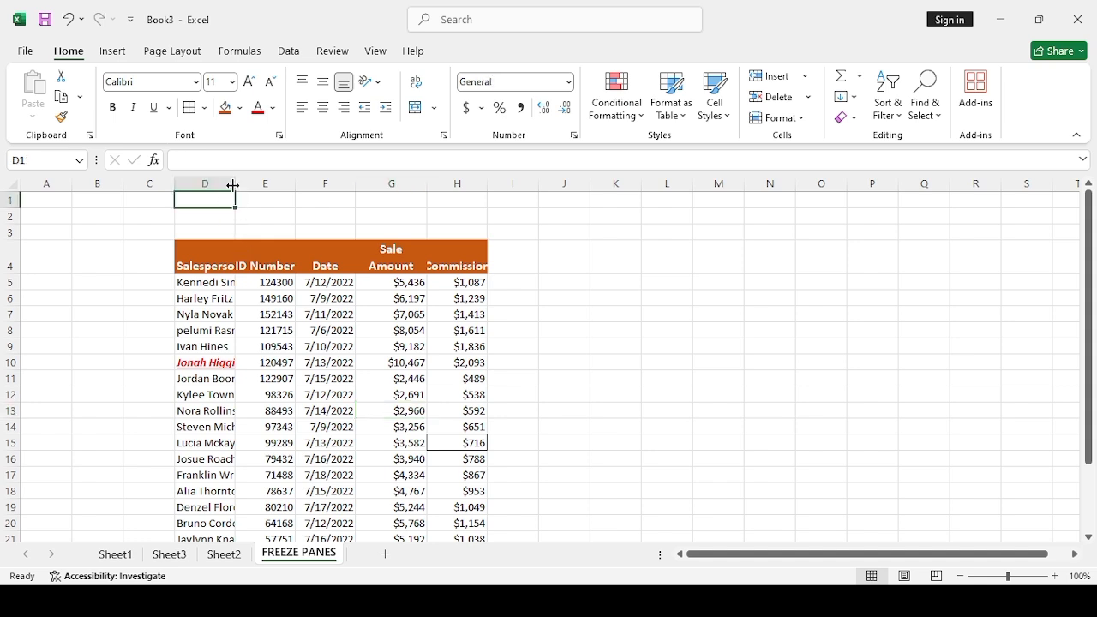
left_click_drag(233, 185, 255, 188)
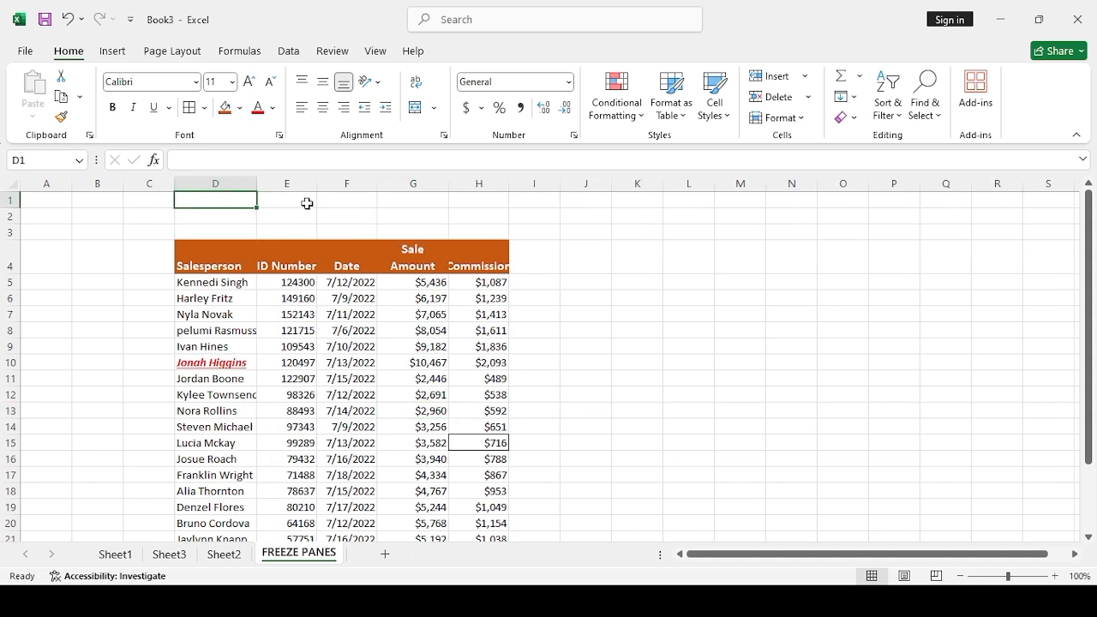
left_click(506, 193)
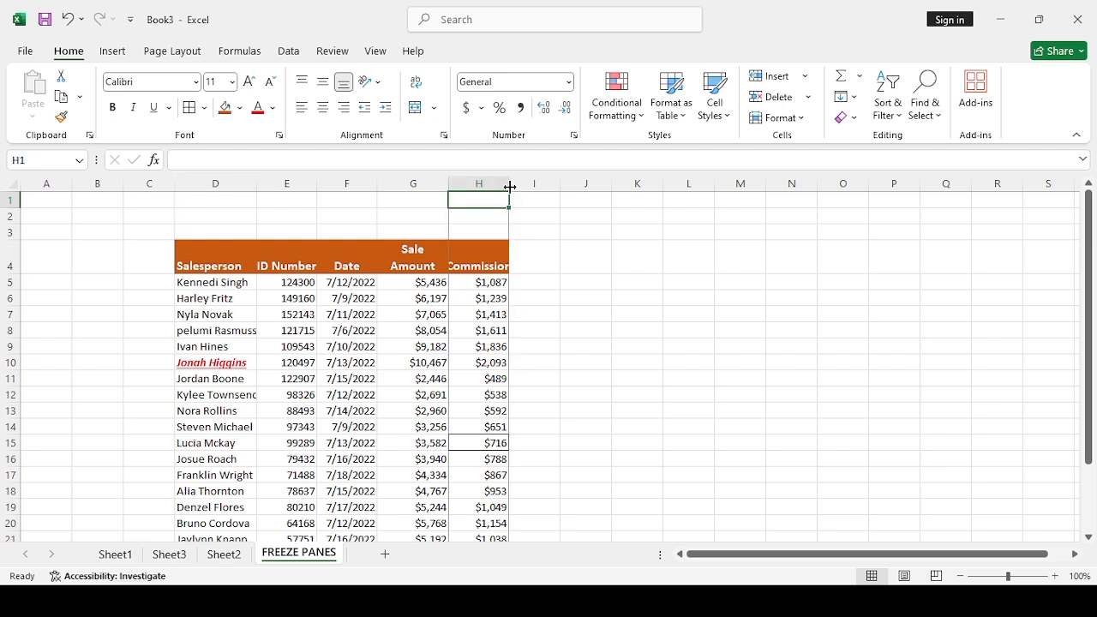
left_click_drag(509, 186, 544, 187)
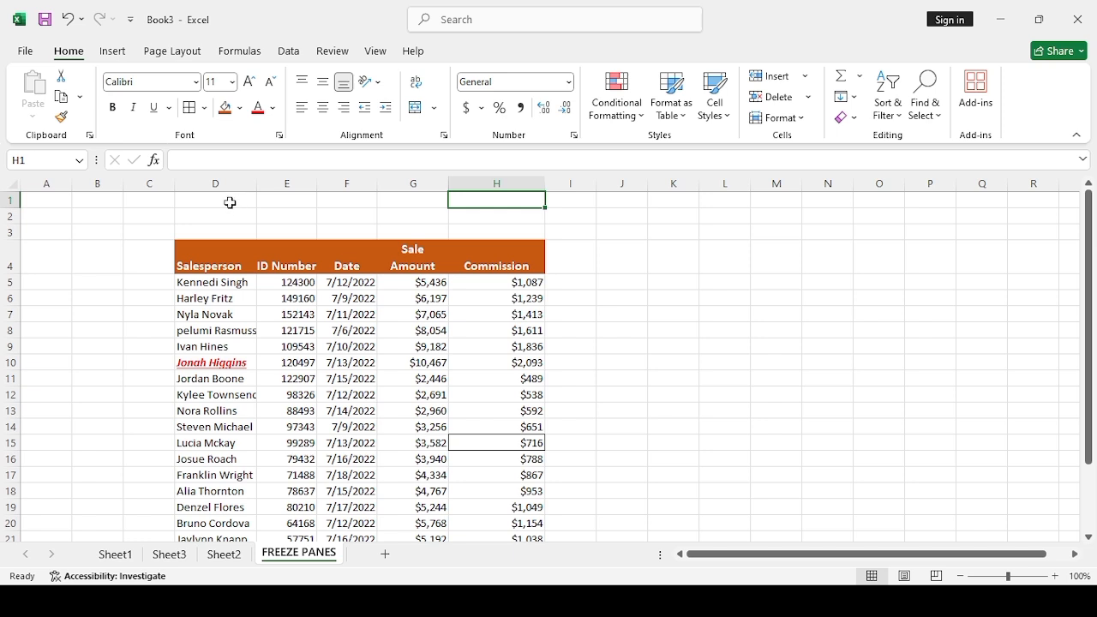
Step: Delete the three empty rows above the sales table so its headers move up to row 1
left_click_drag(226, 201, 508, 233)
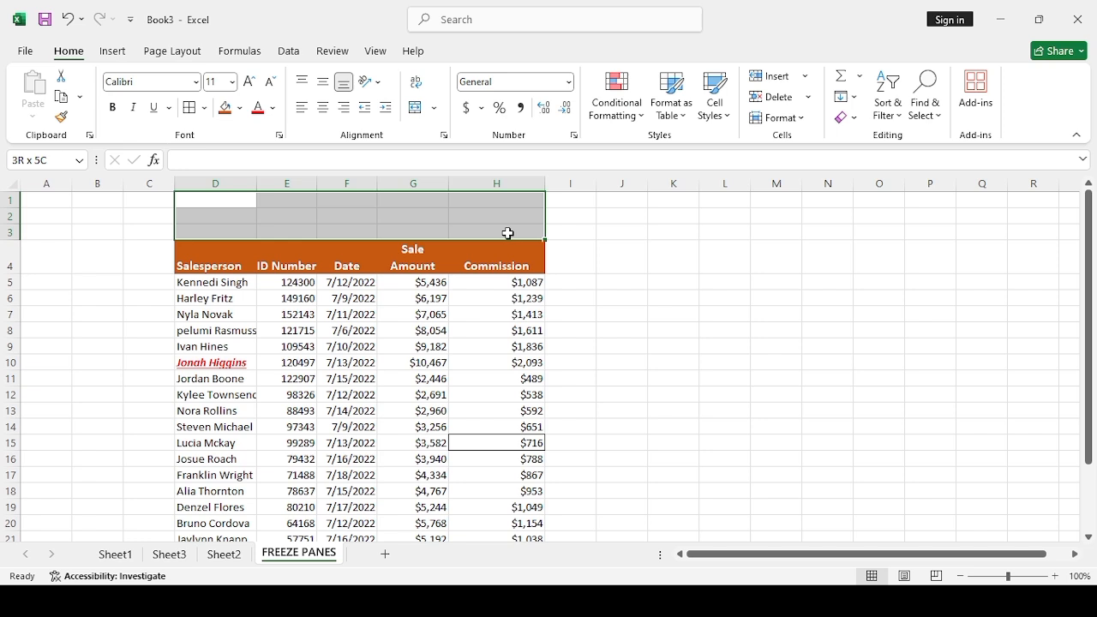
left_click_drag(508, 233, 507, 233)
left_click(184, 198)
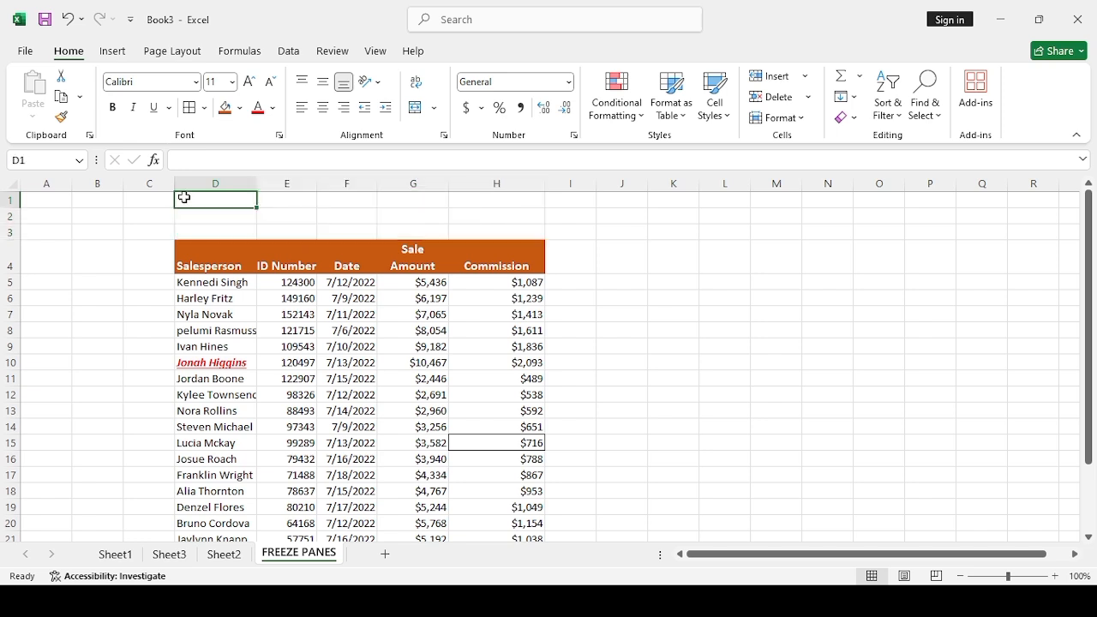
left_click(301, 216)
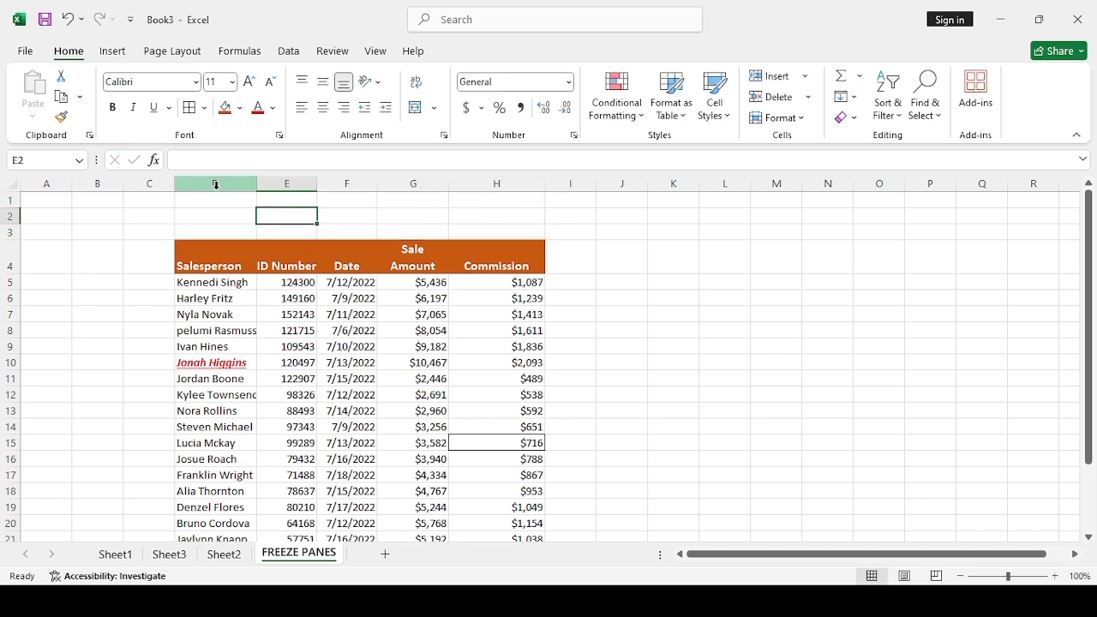
left_click_drag(203, 203, 495, 232)
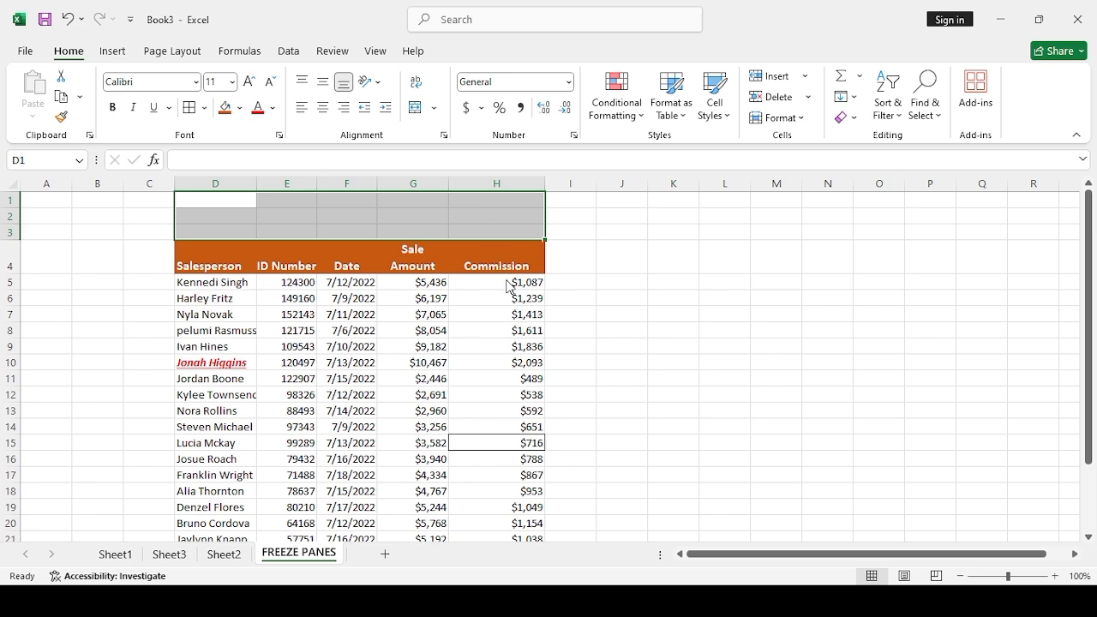
left_click(509, 306)
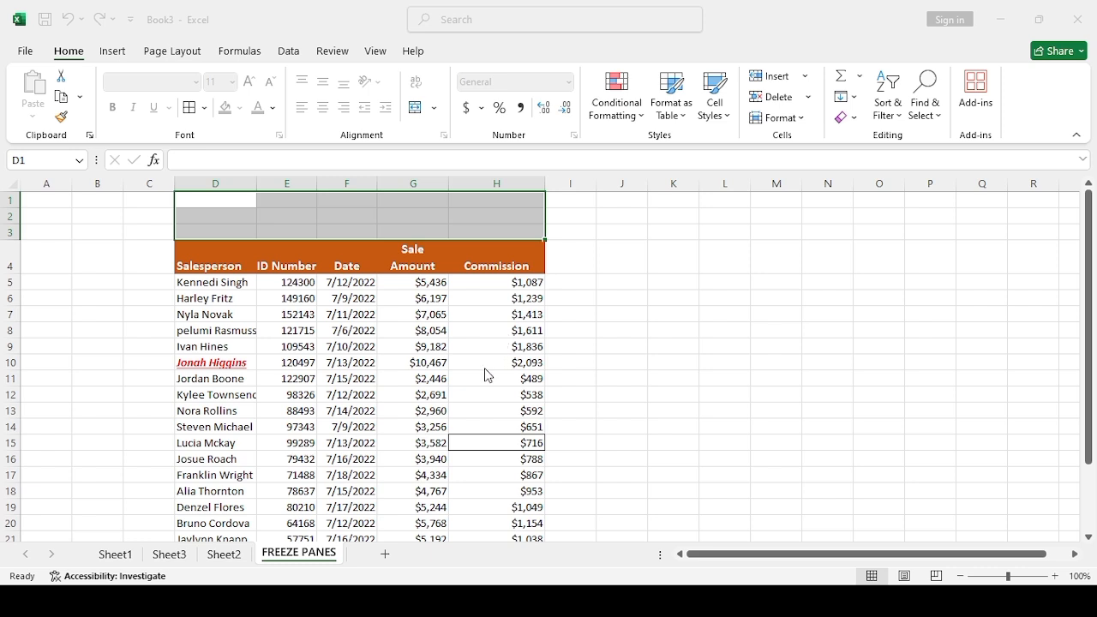
key("Return")
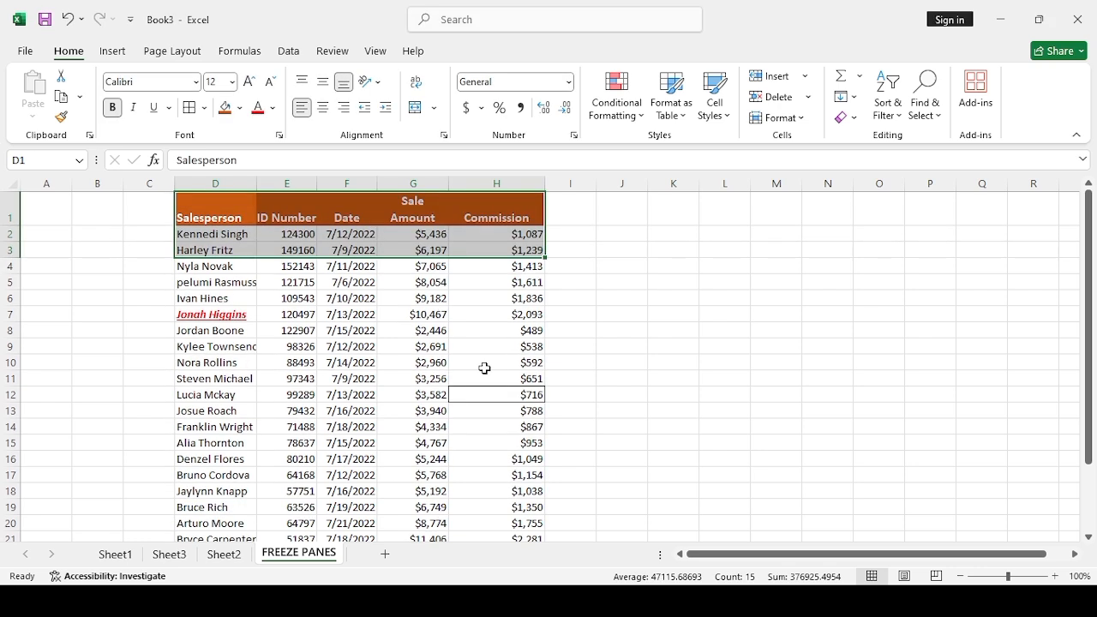
Step: Freeze the top row so the sales table's headers stay fixed
left_click(617, 308)
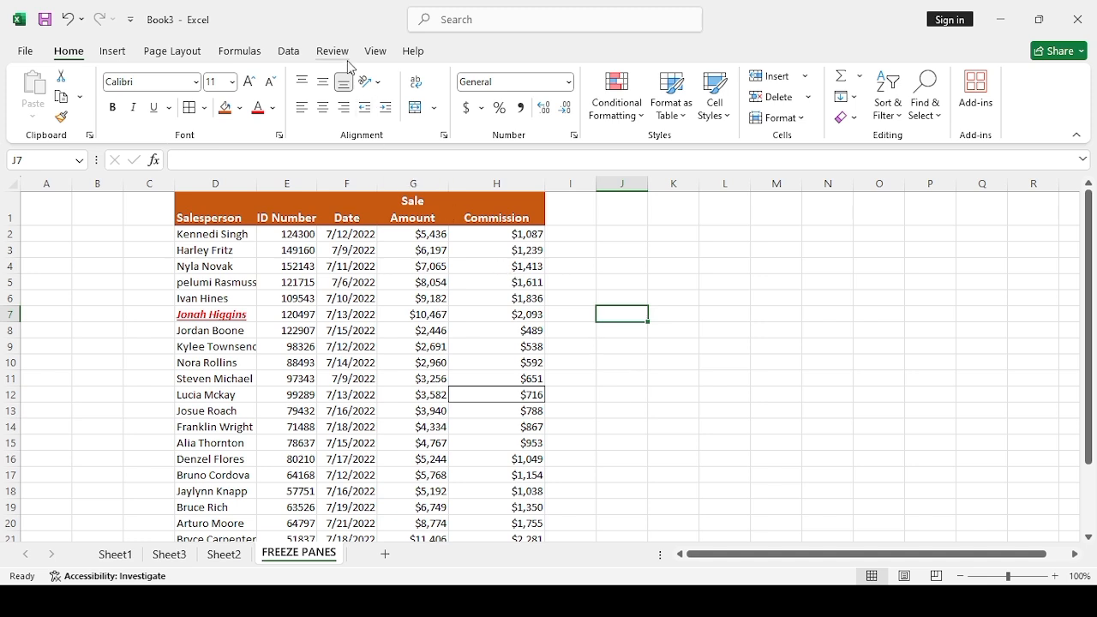
left_click(289, 51)
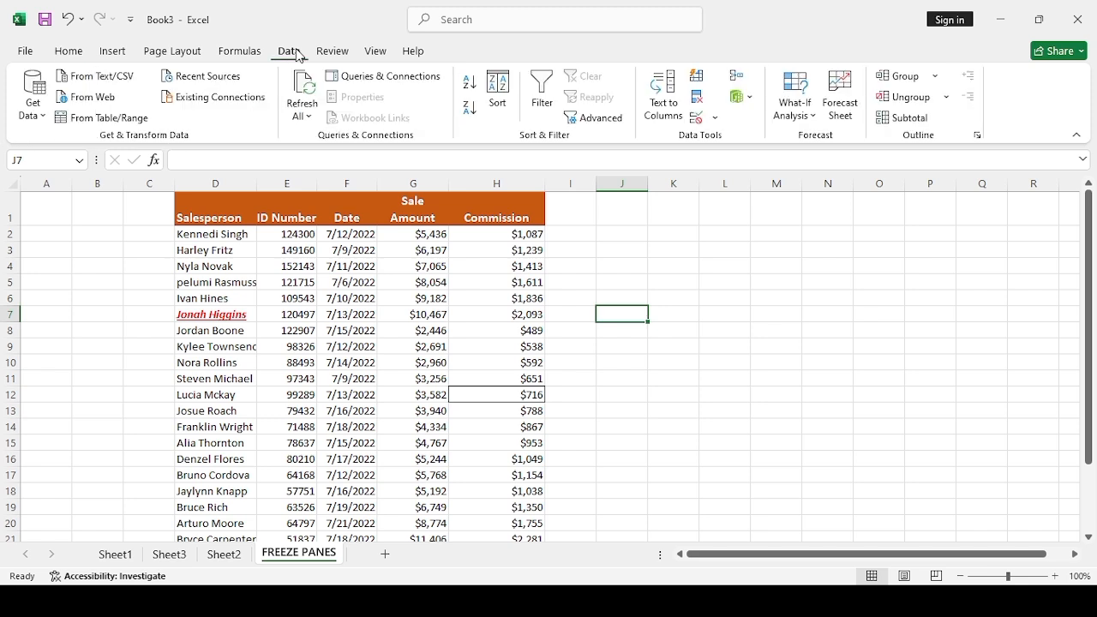
left_click(330, 53)
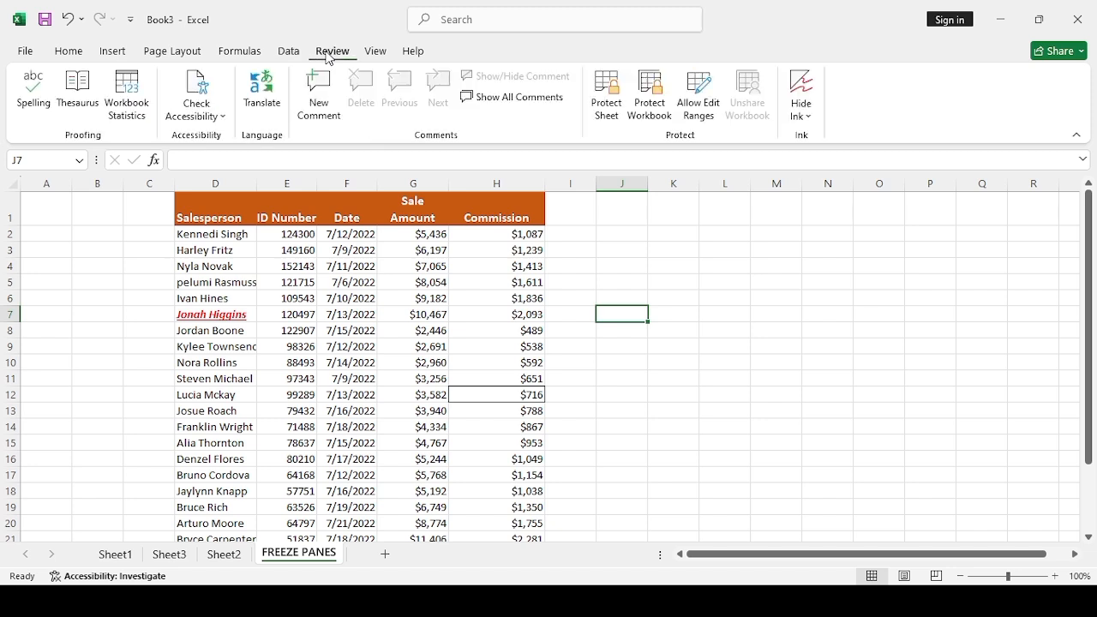
left_click(378, 53)
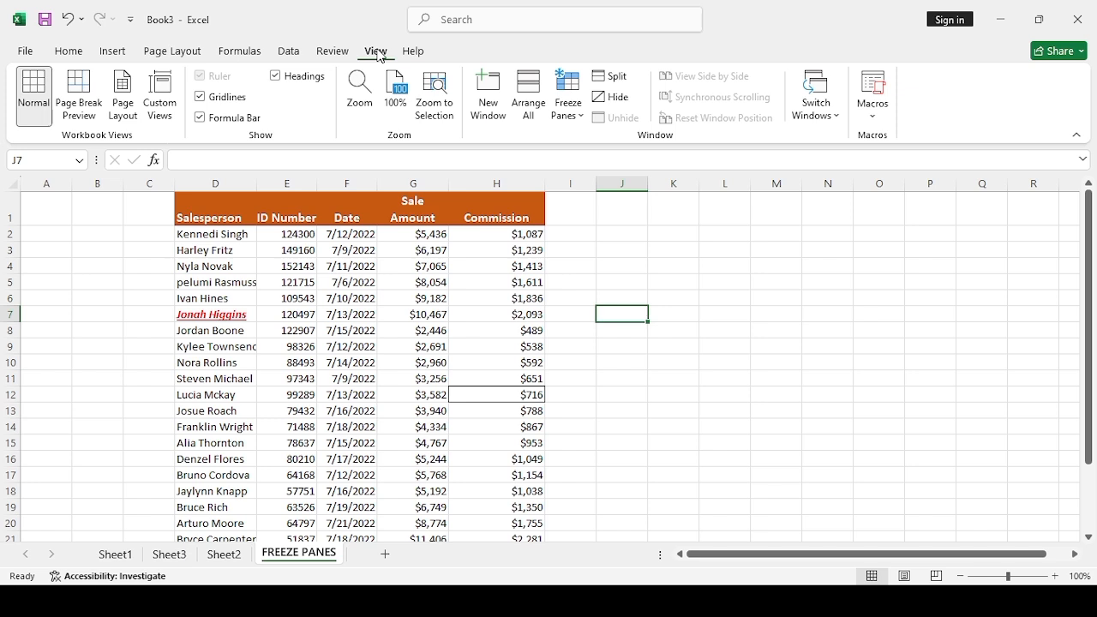
left_click(569, 96)
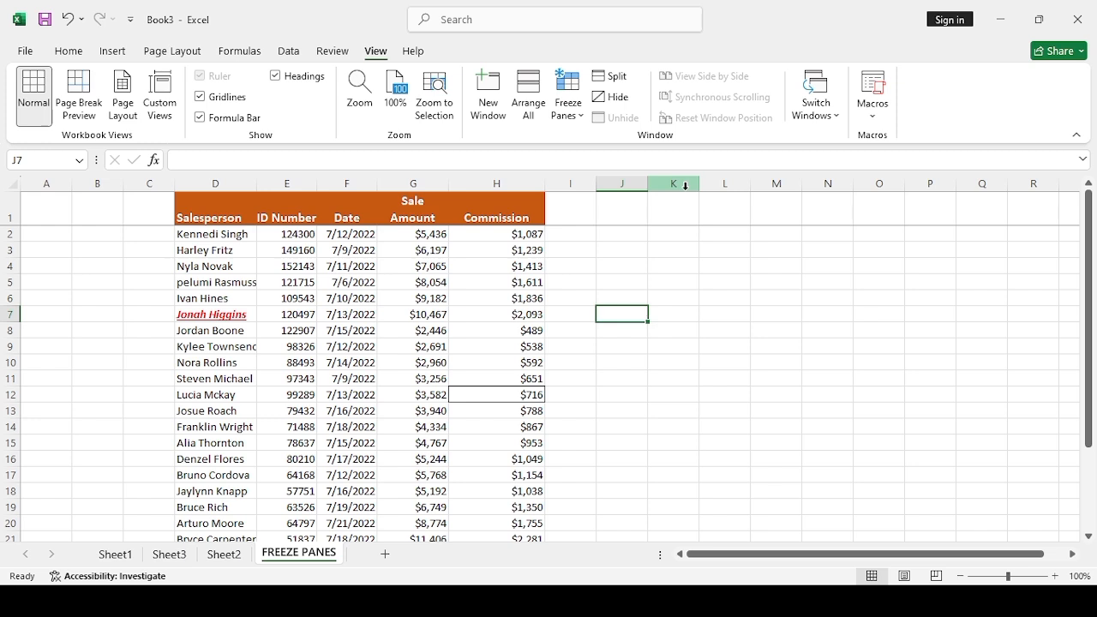
Step: Examine the frozen header row by moving down and up the Date column past the table's end, finishing at F1
left_click(328, 249)
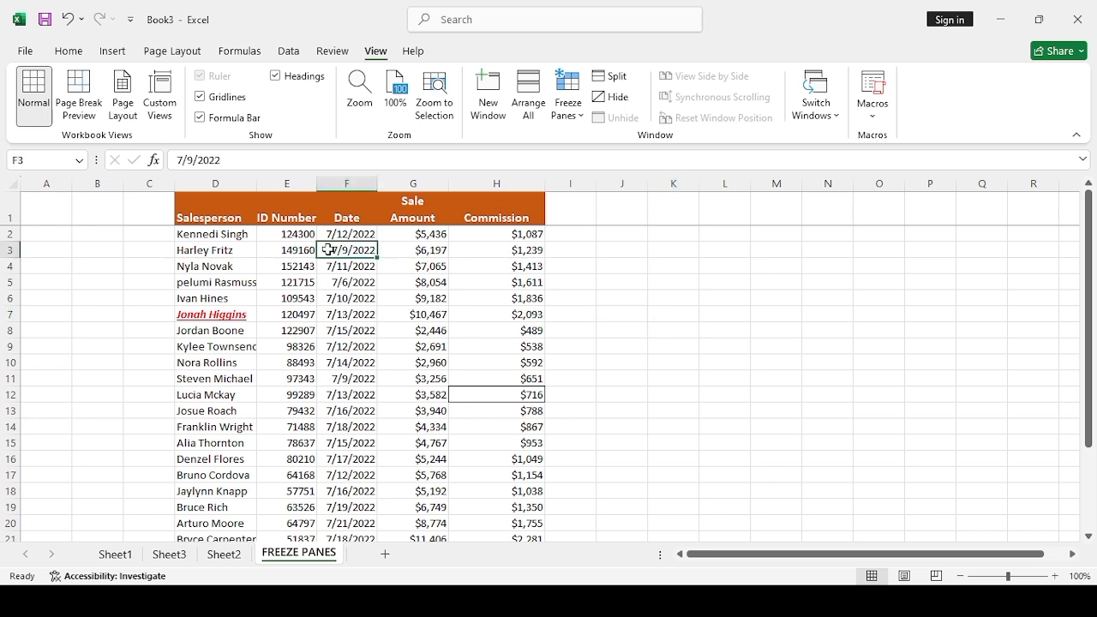
key("Down")
key("Down")
key("Down")
key("Down")
key("Down")
key("Down")
key("Down")
key("Down")
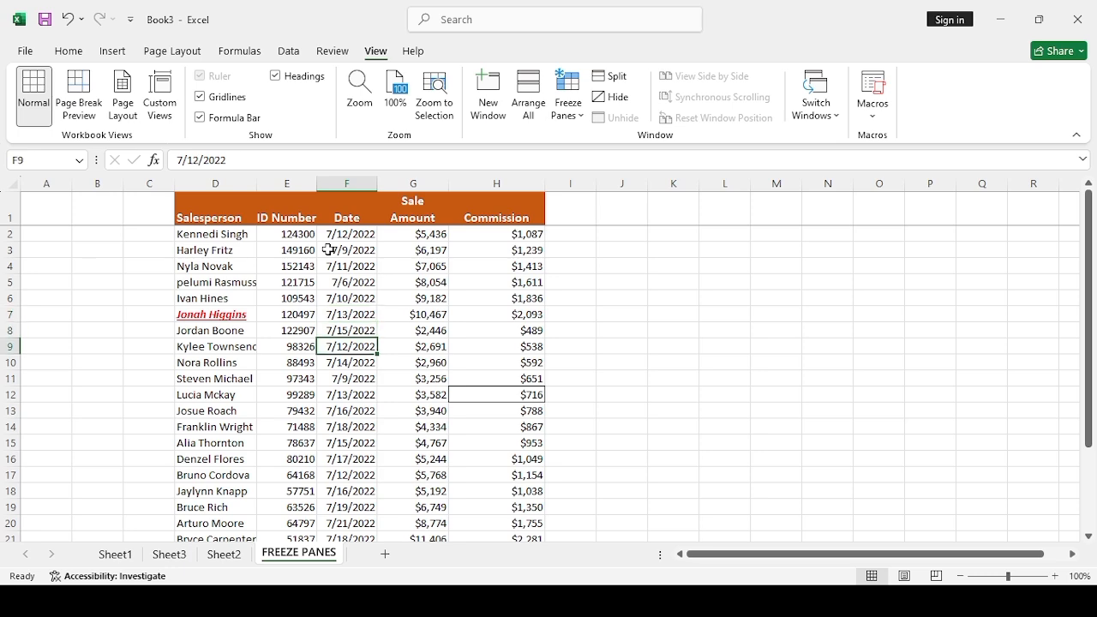
key("Down")
key("Down")
key("Down")
key("Down")
key("Down")
key("Down")
key("Down")
key("Down")
key("Down")
key("Down")
key("Down")
key("Down")
key("Down")
key("Down")
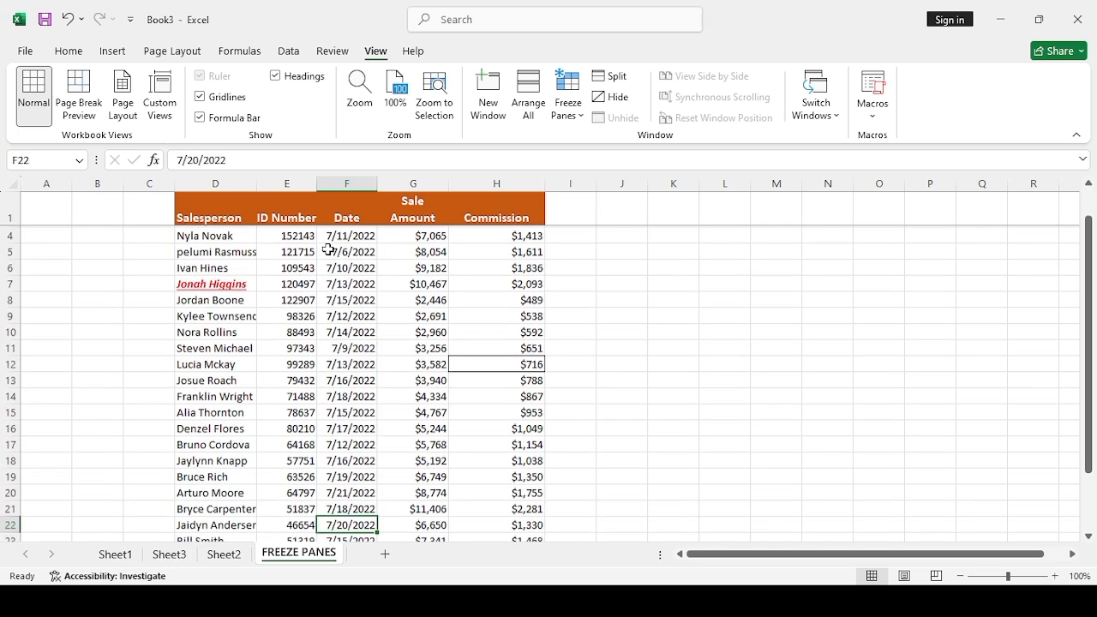
key("Down")
key("Down")
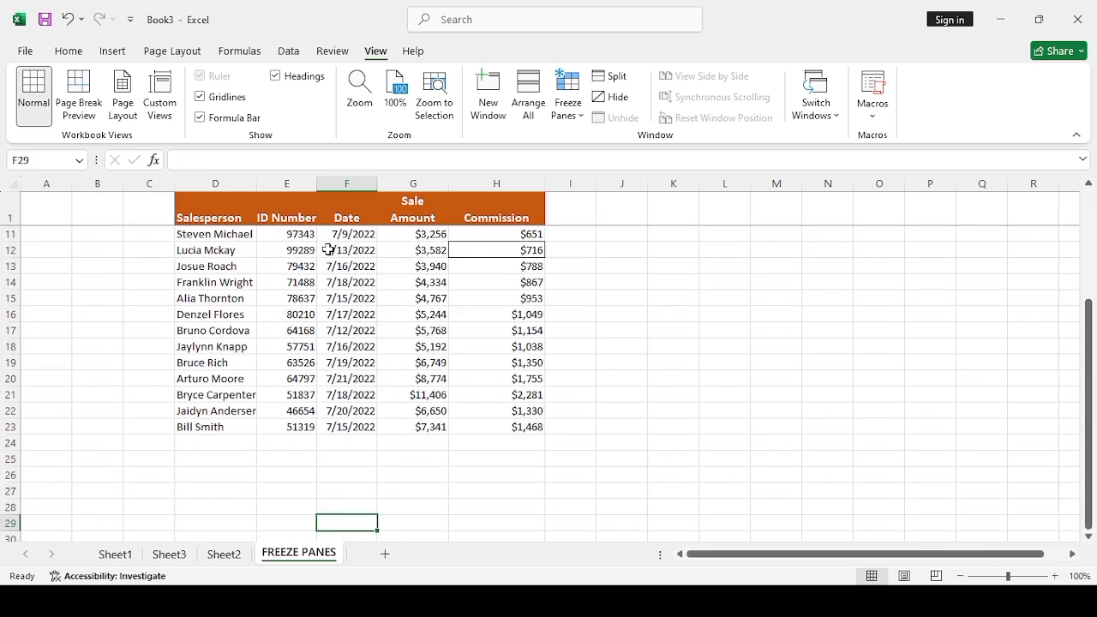
key("Up")
key("Up")
key("Up")
key("Up")
key("Up")
key("Up")
key("Up")
key("Up")
key("Up")
key("Up")
key("Up")
key("Up")
key("Up")
key("Up")
key("Up")
key("Up")
key("Up")
key("Up")
key("Up")
key("Up")
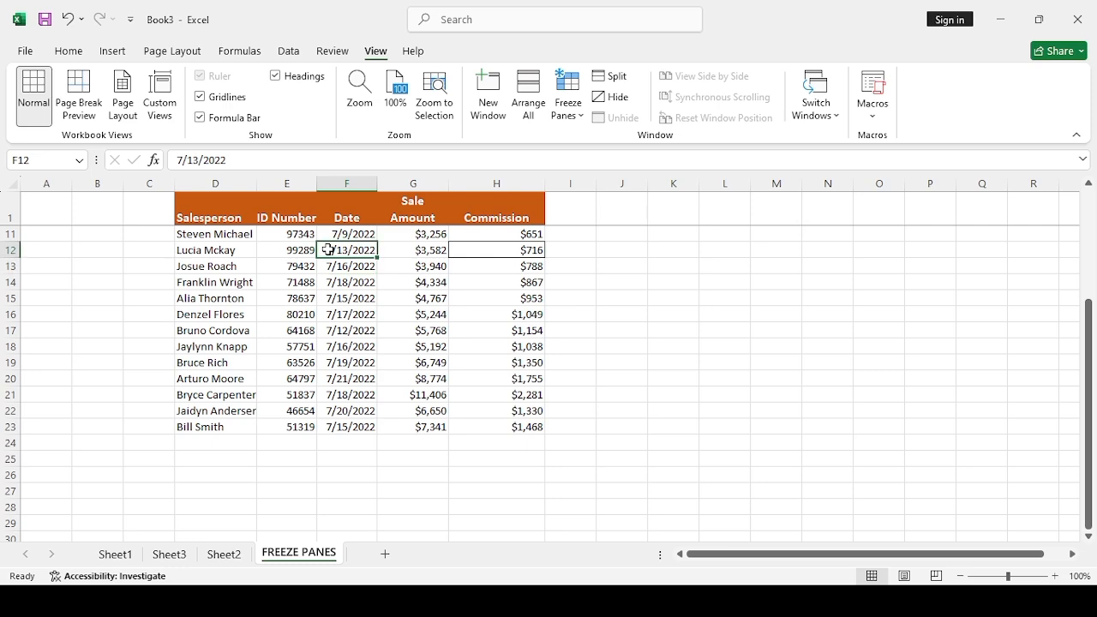
key("Down")
key("Down")
key("Down")
key("Down")
key("Down")
key("Down")
key("Down")
key("Down")
key("Down")
key("Down")
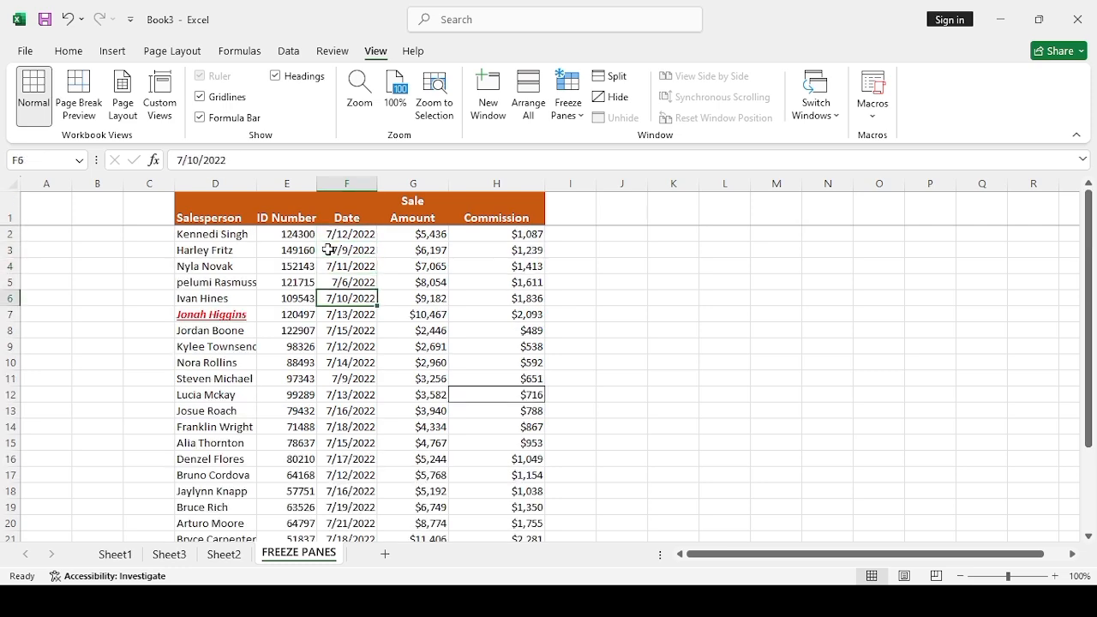
key("Down")
key("Down")
key("Down")
key("Down")
key("Down")
key("Down")
key("Down")
key("Down")
key("Down")
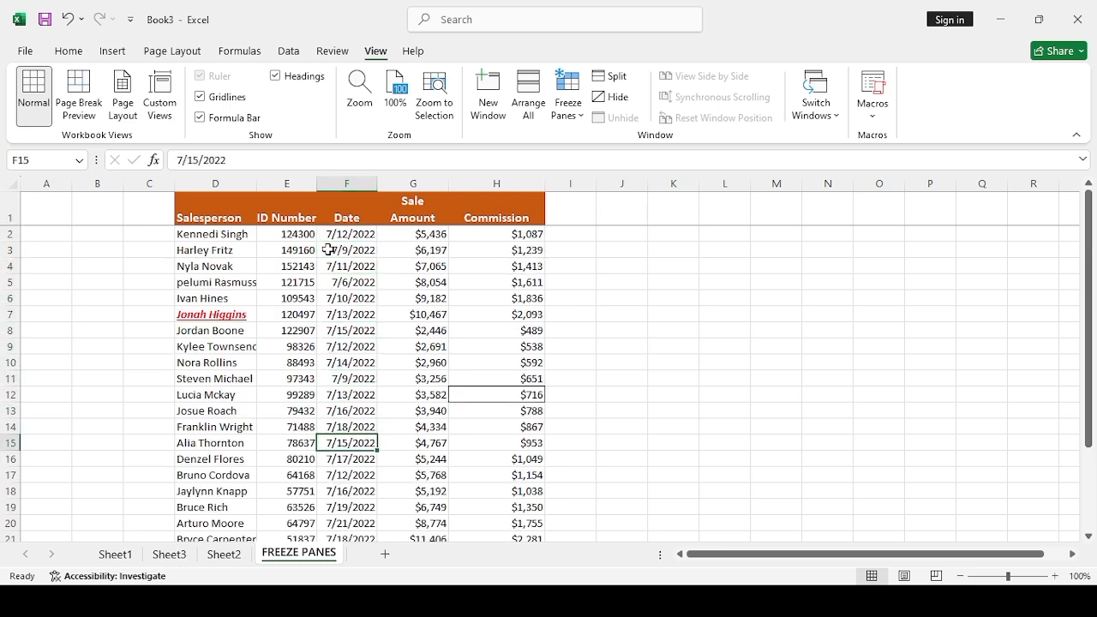
key("Down")
key("Down")
key("Down")
key("Down")
key("Down")
key("Down")
key("Down")
key("Down")
key("Down")
key("Down")
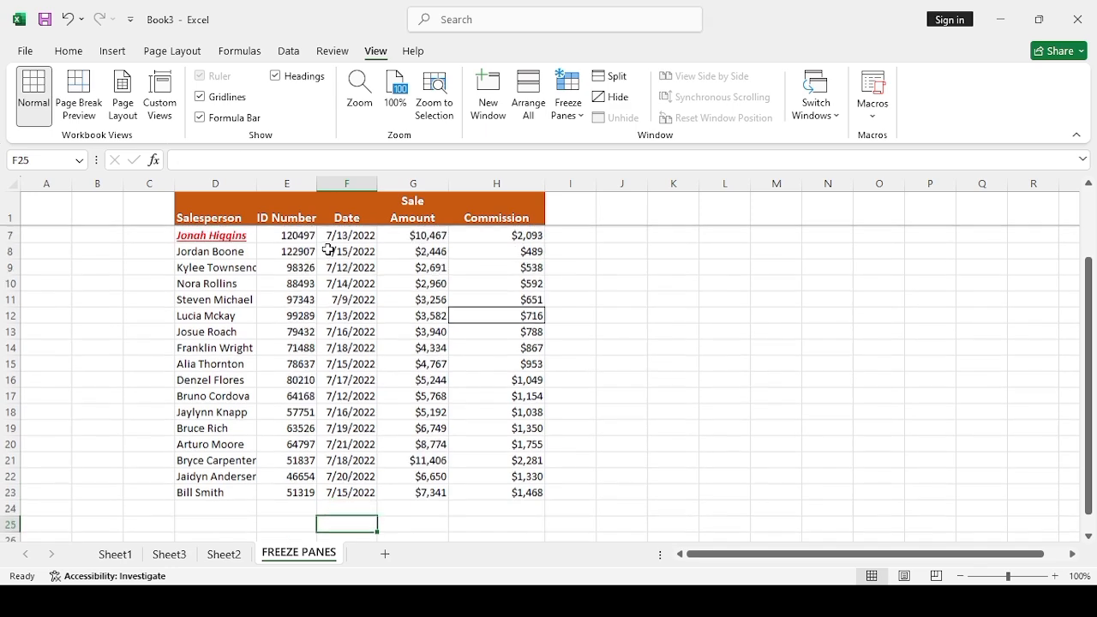
key("Down")
key("Down")
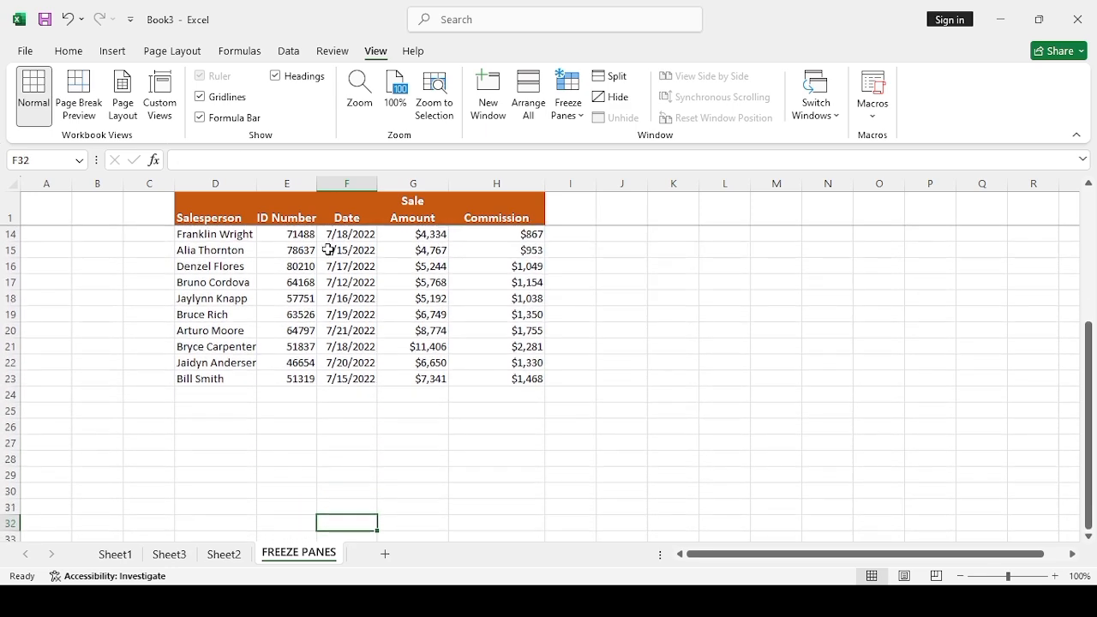
key("Up")
key("Up")
key("Up")
key("Up")
key("Up")
key("Up")
key("Up")
key("ctrl+Up")
key("ctrl+Up")
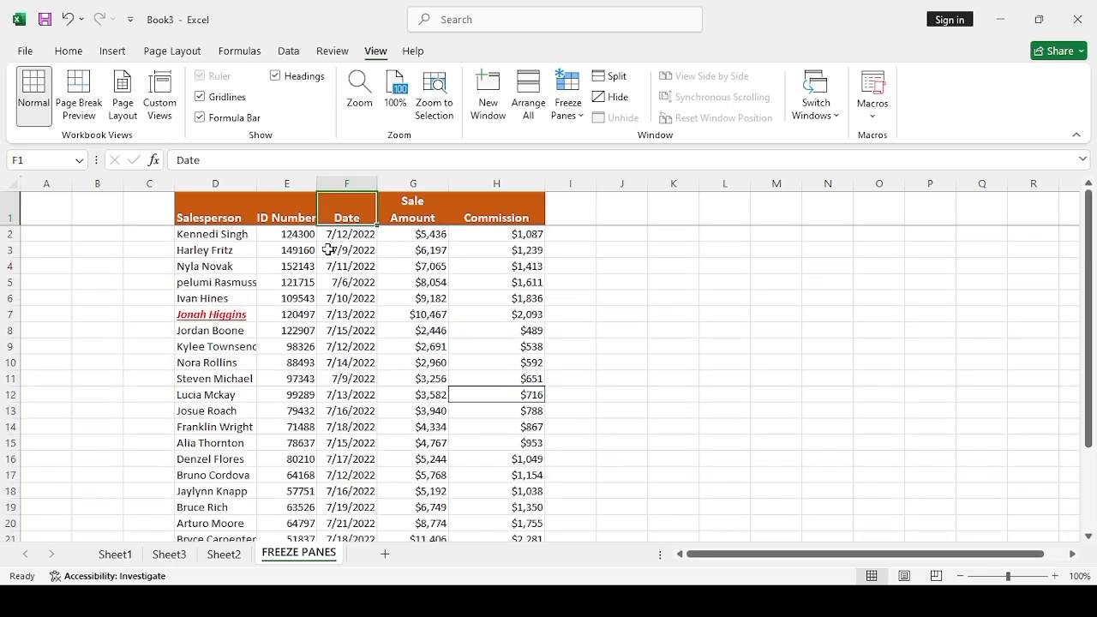
Step: Unfreeze the panes on the FREEZE PANES sheet and show the freeze options again
left_click(570, 111)
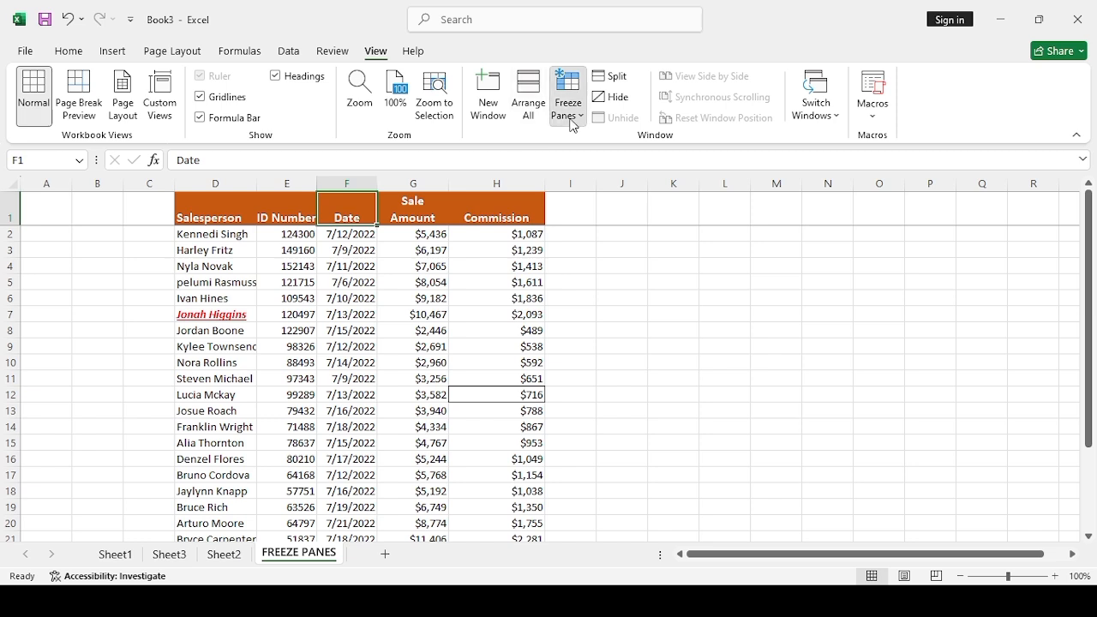
left_click(604, 156)
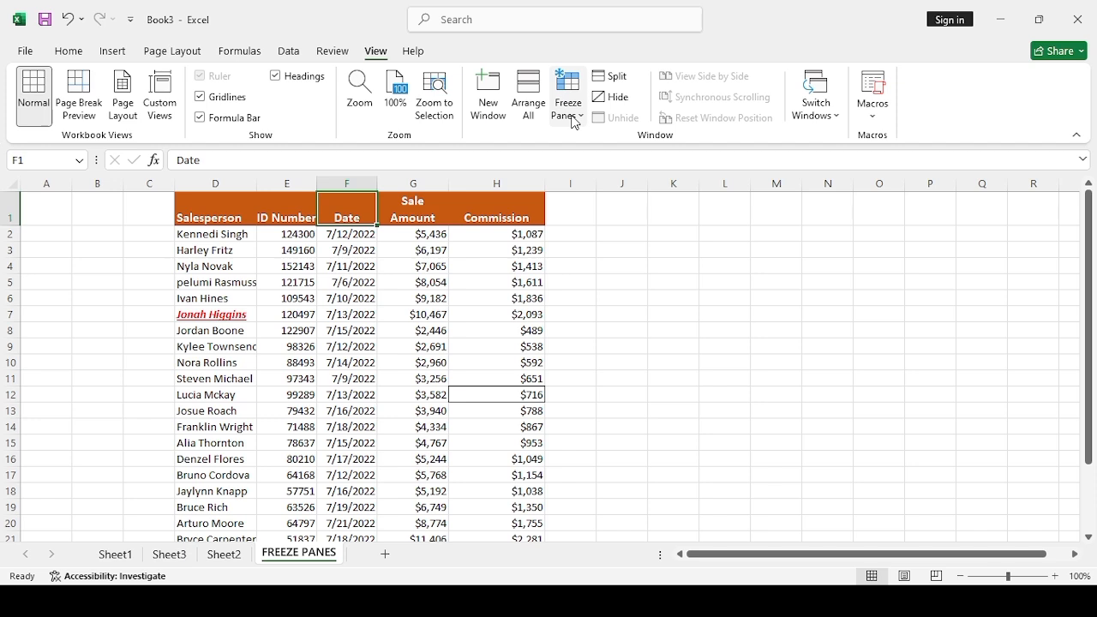
left_click(575, 123)
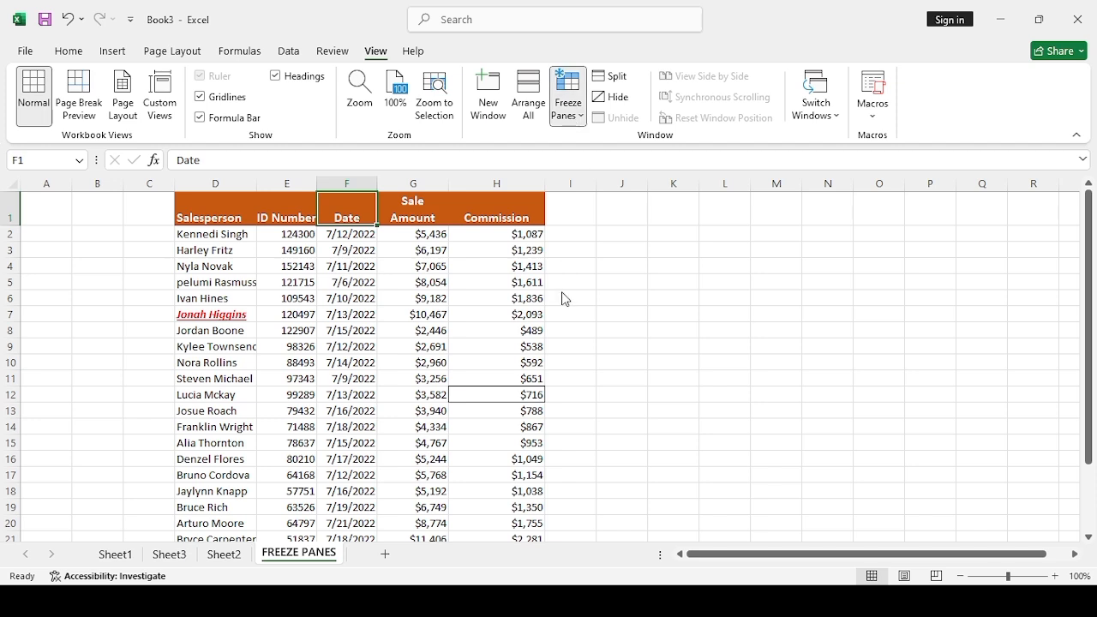
Step: Delete the empty columns A to C before the sales table so Salesperson becomes the first column
left_click_drag(39, 222, 159, 521)
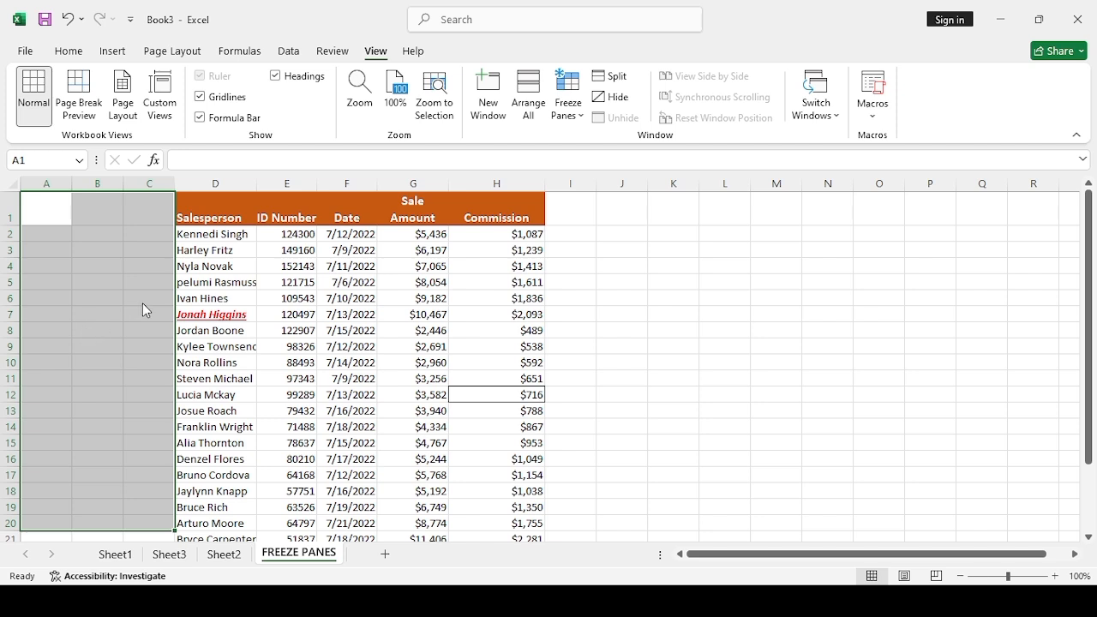
left_click(128, 372)
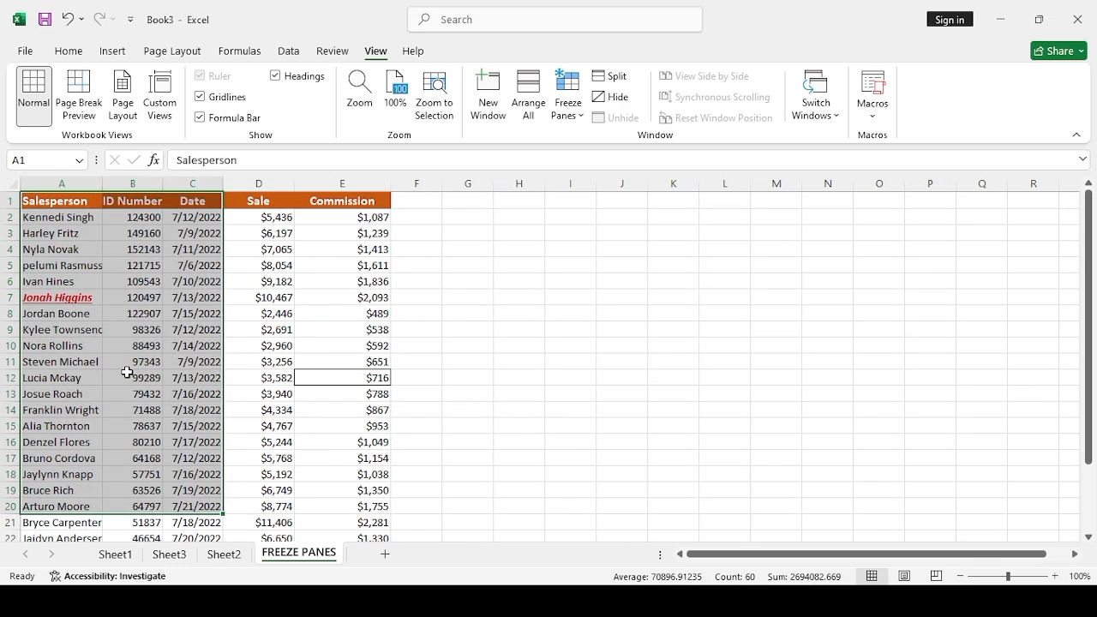
Step: Freeze the first column so the Salesperson names stay fixed
left_click(336, 293)
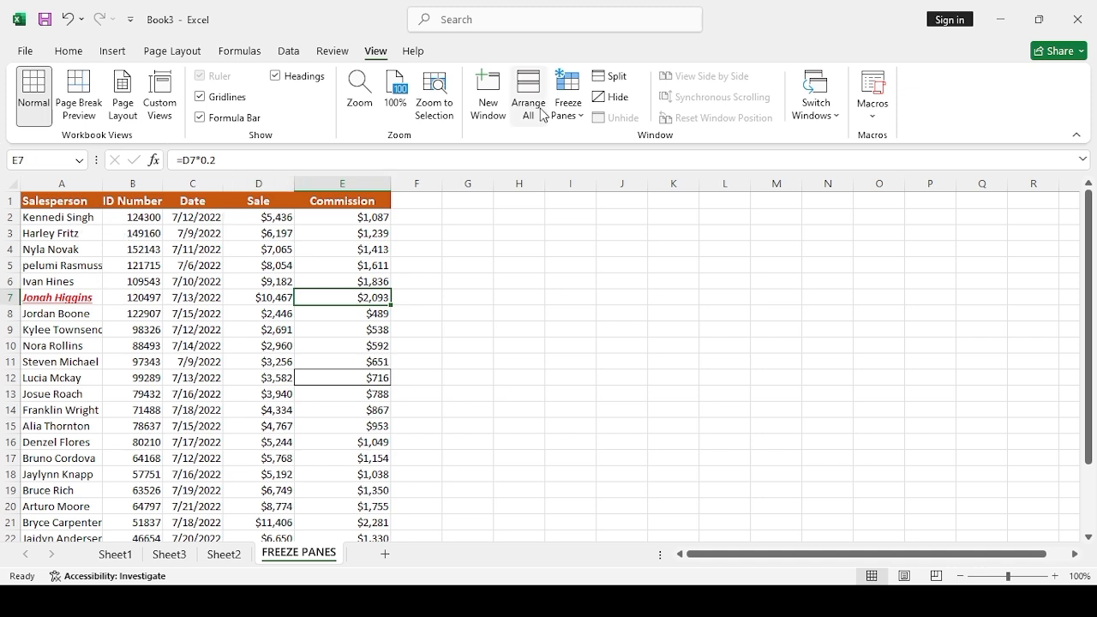
left_click(609, 233)
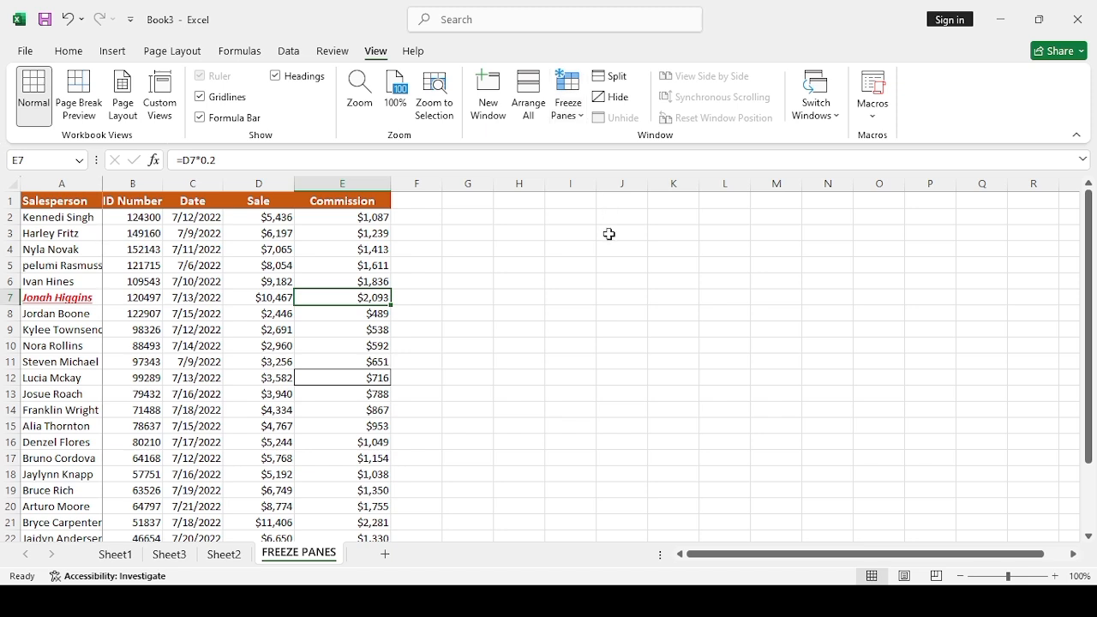
Step: Examine the frozen Salesperson column by moving across row 2 from D2 to column X and back to A2
left_click(290, 221)
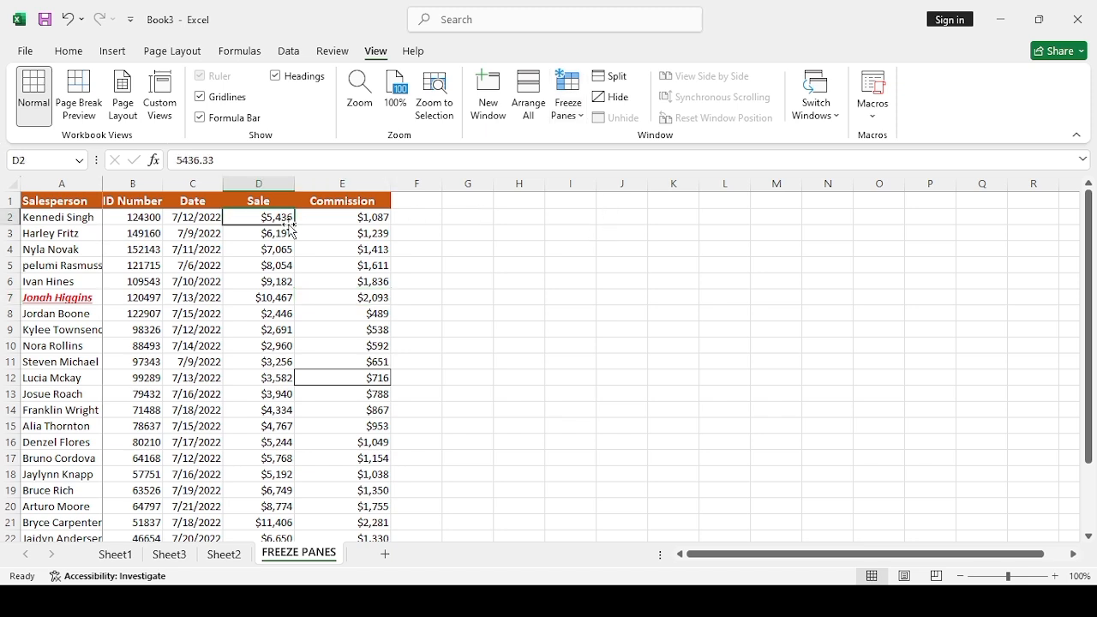
key("Right")
key("Right")
key("Right")
key("Right")
key("Right")
key("Right")
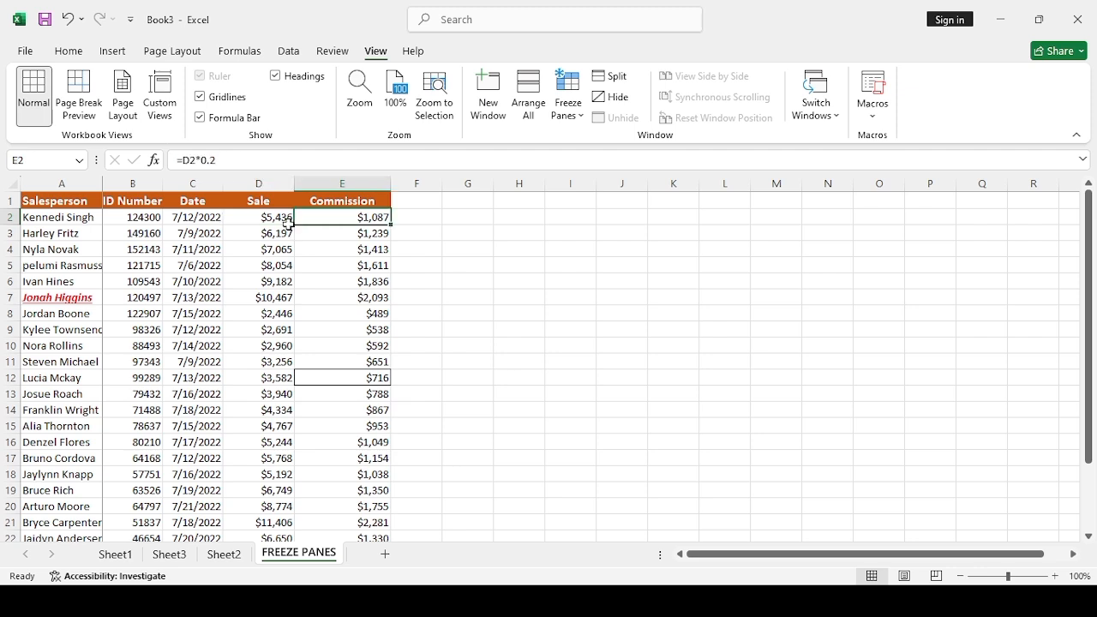
key("Right")
key("Right")
key("Right")
key("Right")
key("Right")
key("Right")
key("Right")
key("Right")
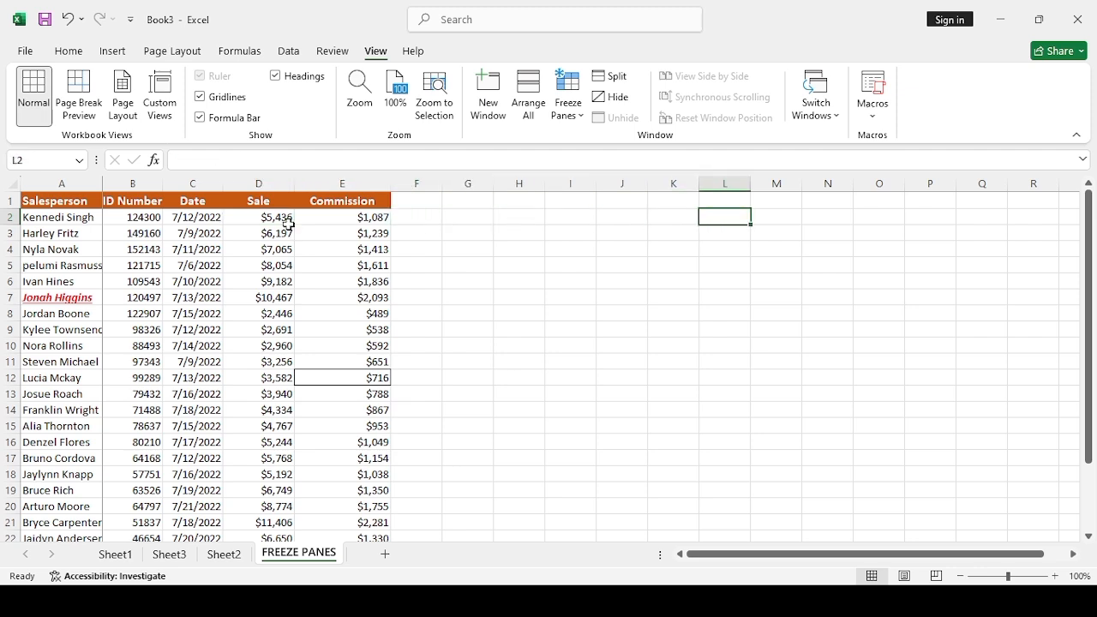
key("Right")
key("Right")
key("Right")
key("Right")
key("Right")
key("Right")
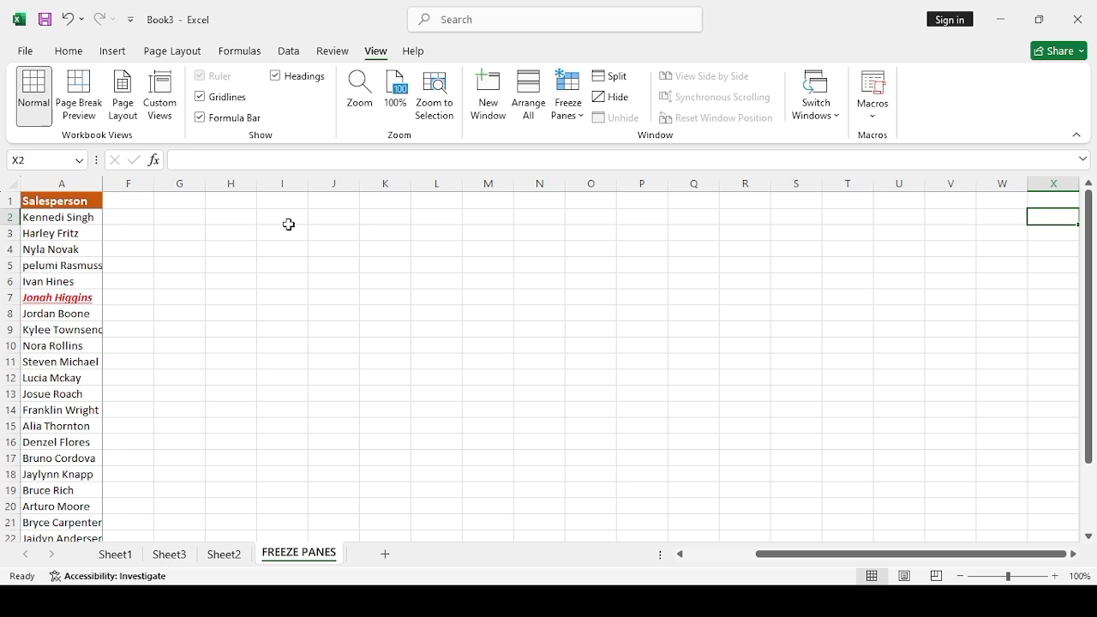
key("Left")
key("Left")
key("Left")
key("Left")
key("Left")
key("Left")
key("Left")
key("Left")
key("Left")
key("Left")
key("Left")
key("Left")
key("Left")
key("Left")
key("Left")
key("Left")
key("Left")
key("Left")
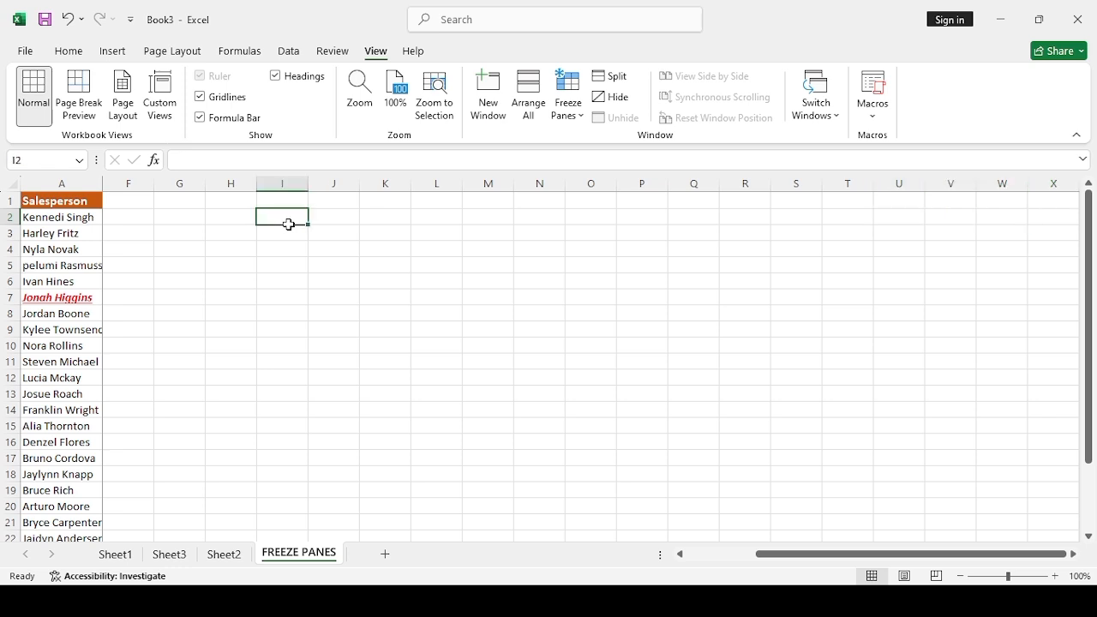
key("Left")
key("Left")
key("Left")
key("Left")
key("Left")
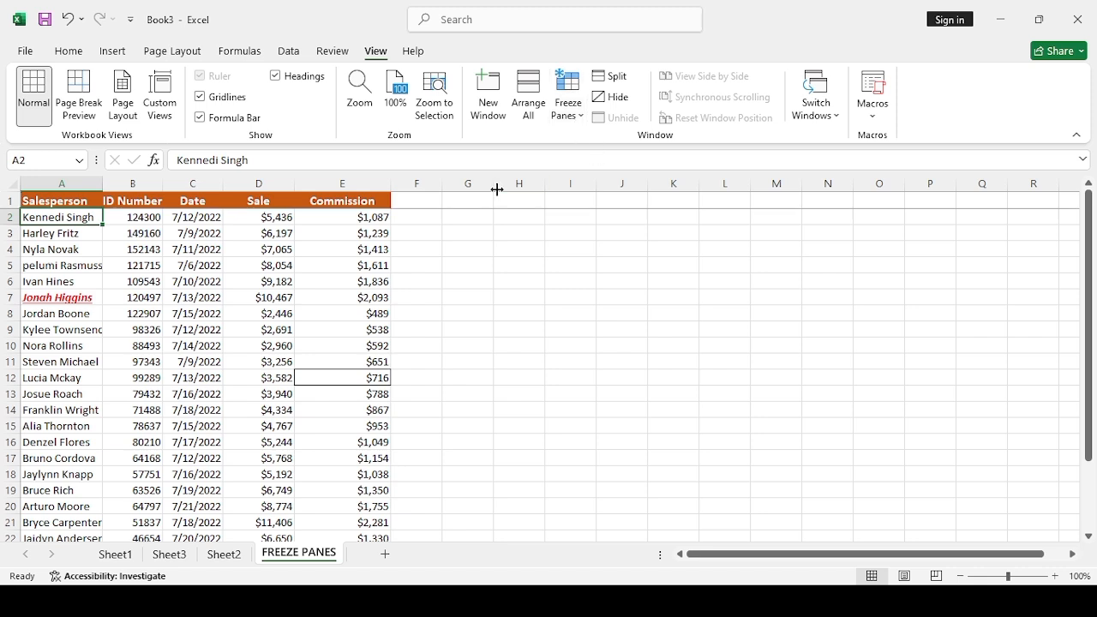
left_click(250, 237)
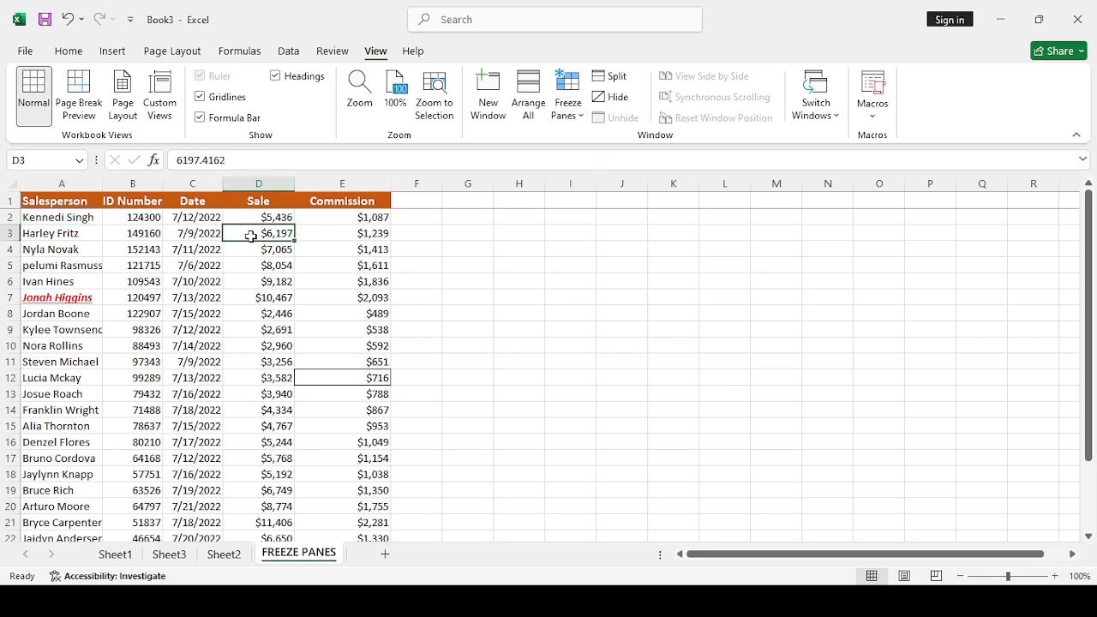
key("Left")
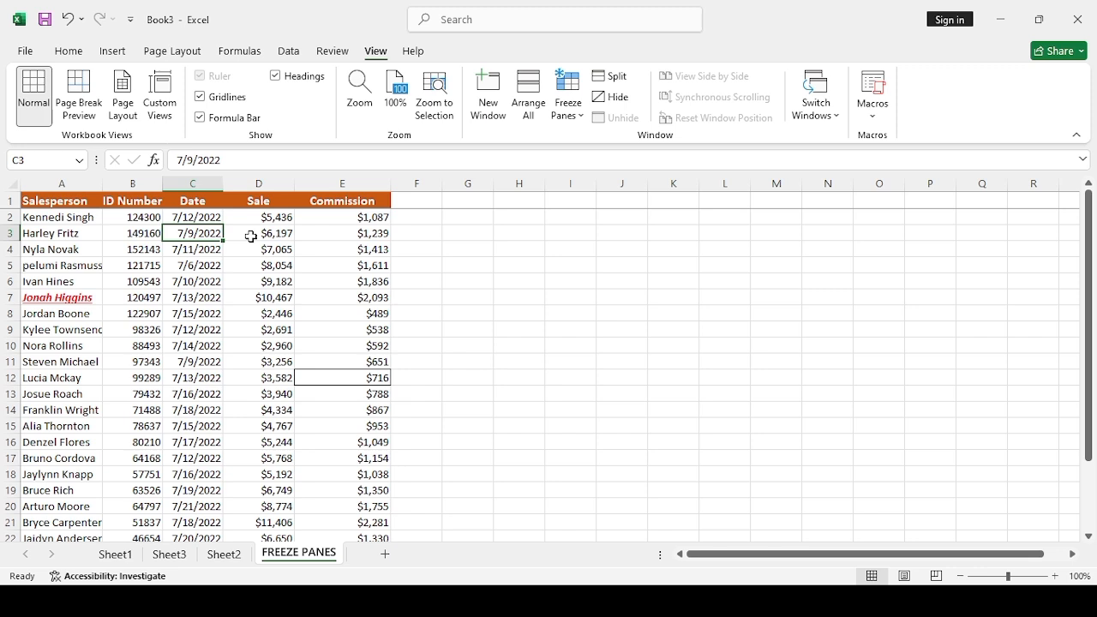
key("Left")
key("Left")
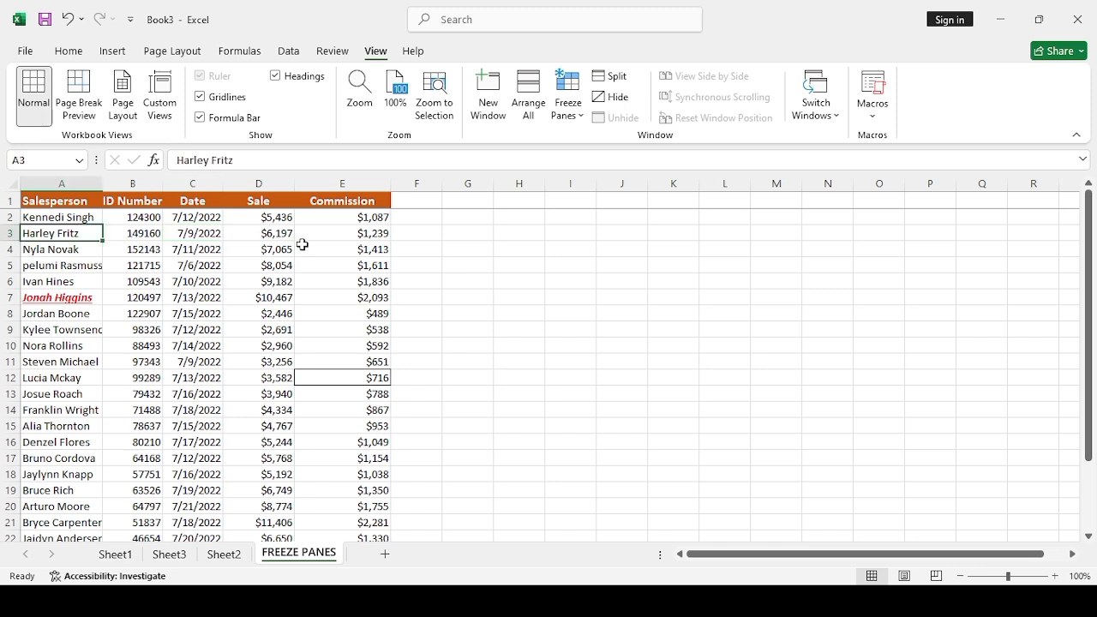
Step: Examine the header row's behaviour by moving down the Sale column from D4 to D37 and back up to D1
left_click(246, 249)
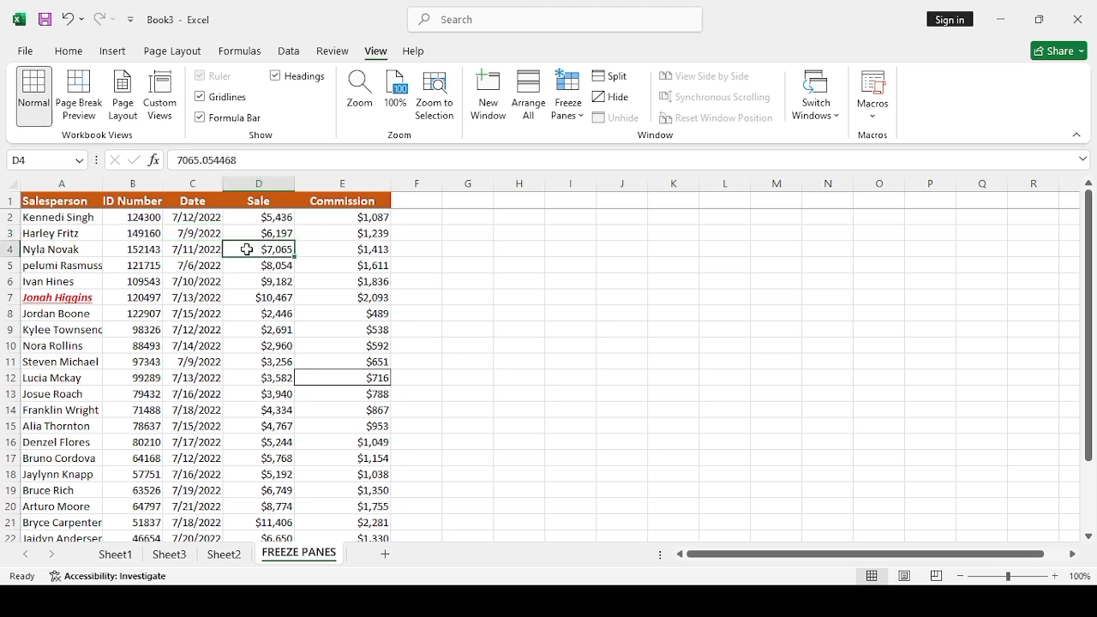
key("Down")
key("Down")
key("Down")
key("Down")
key("Down")
key("Down")
key("Down")
key("Down")
key("Down")
key("Down")
key("Down")
key("Down")
key("Down")
key("Down")
key("Down")
key("Down")
key("Down")
key("Down")
key("Down")
key("Down")
key("Down")
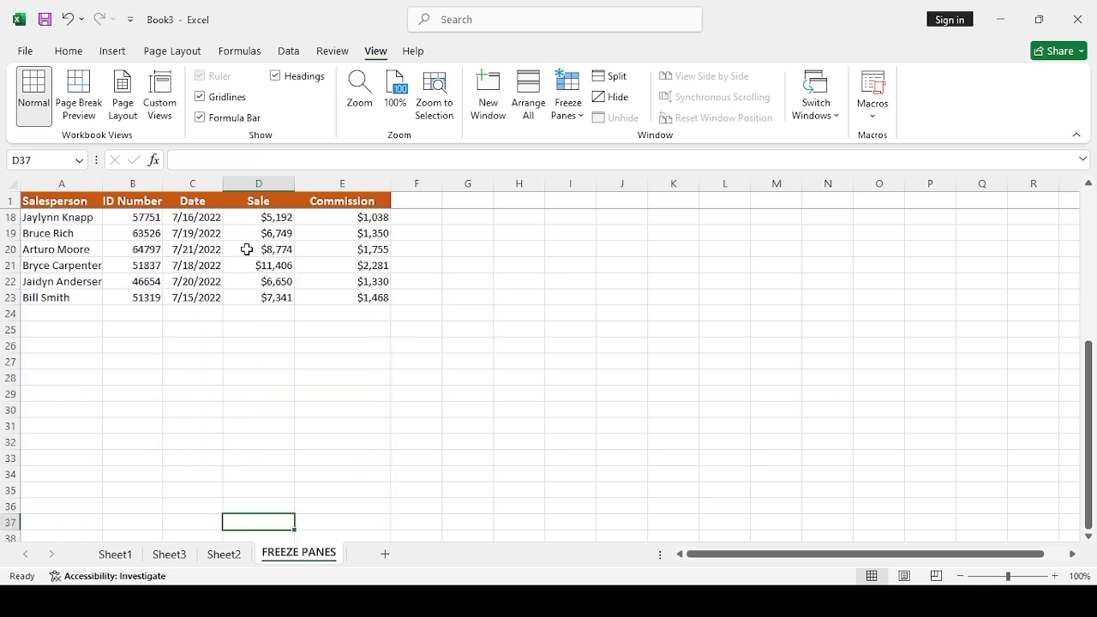
key("Up")
key("Up")
key("Up")
key("Up")
key("Up")
key("Up")
key("Up")
key("Up")
key("Up")
key("Up")
key("Up")
key("Up")
key("Up")
key("Up")
key("Up")
key("Up")
key("Up")
key("Up")
key("Up")
key("Up")
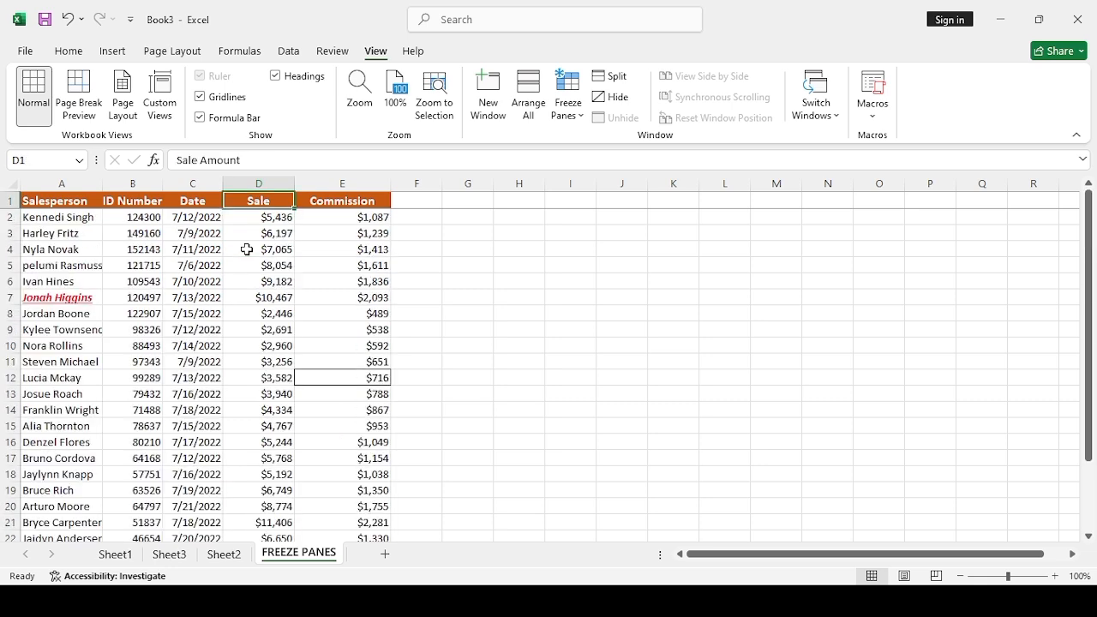
Step: Examine the Salesperson column's behaviour by moving across row 1 from D1 to AU1 and back to A1
key("Right")
key("Right")
key("Right")
key("Right")
key("Right")
key("Right")
key("Right")
key("Right")
key("Right")
key("Right")
key("Right")
key("Right")
key("Right")
key("Right")
key("Right")
key("Right")
key("Right")
key("Right")
key("Right")
key("Right")
key("Right")
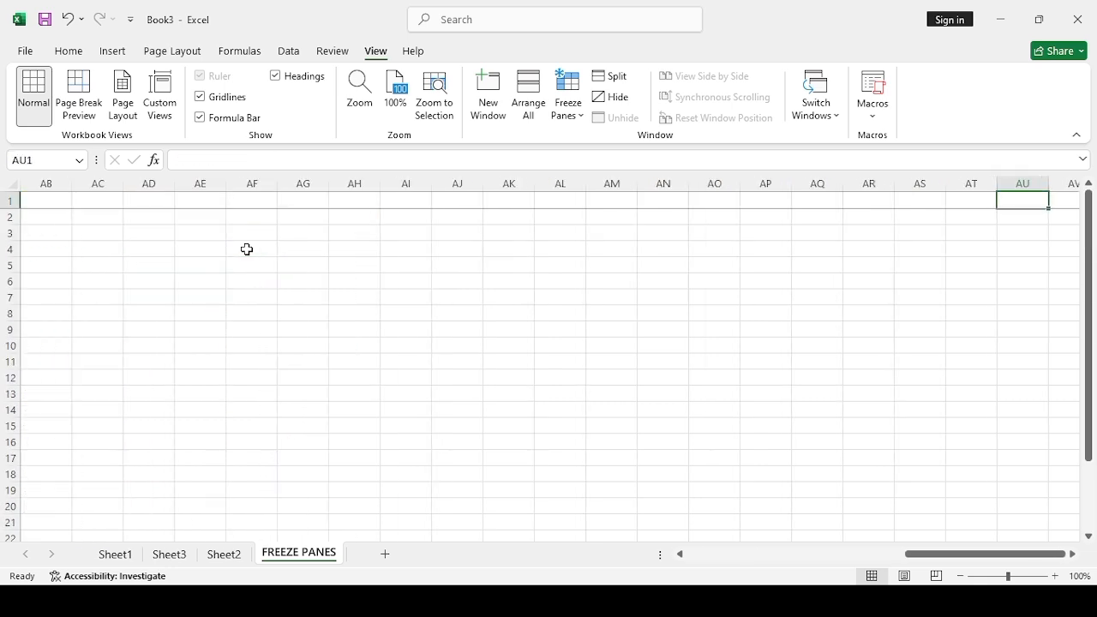
key("Left")
key("Left")
key("Left")
key("Left")
key("Left")
key("Left")
key("Left")
key("Left")
key("Left")
key("Left")
key("Left")
key("Left")
key("Left")
key("Left")
key("Left")
key("Left")
key("Left")
key("Left")
key("Left")
key("Left")
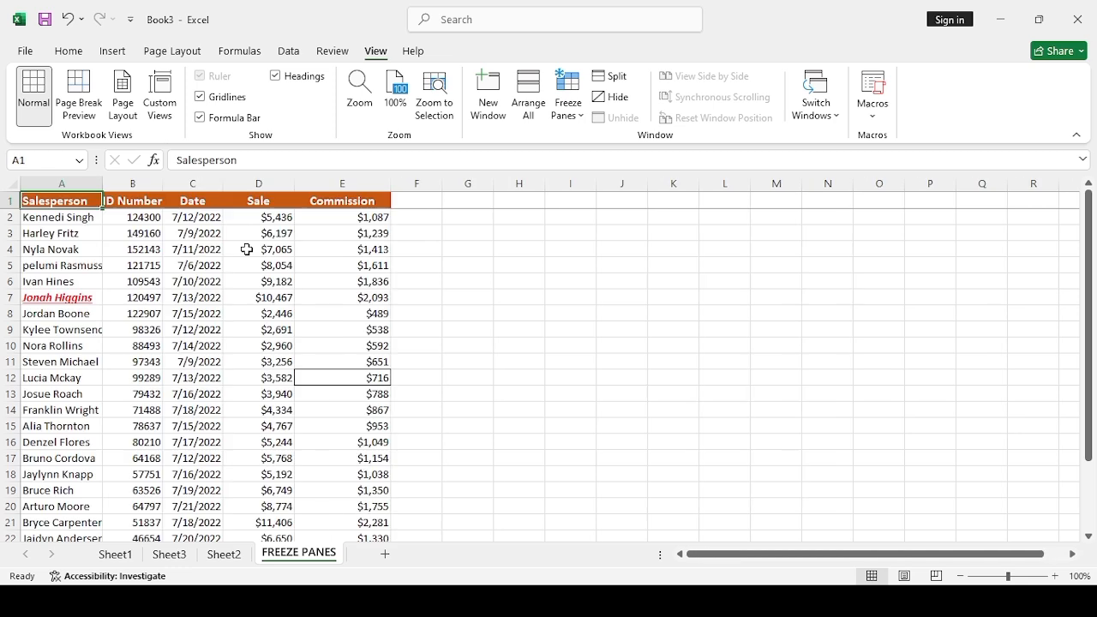